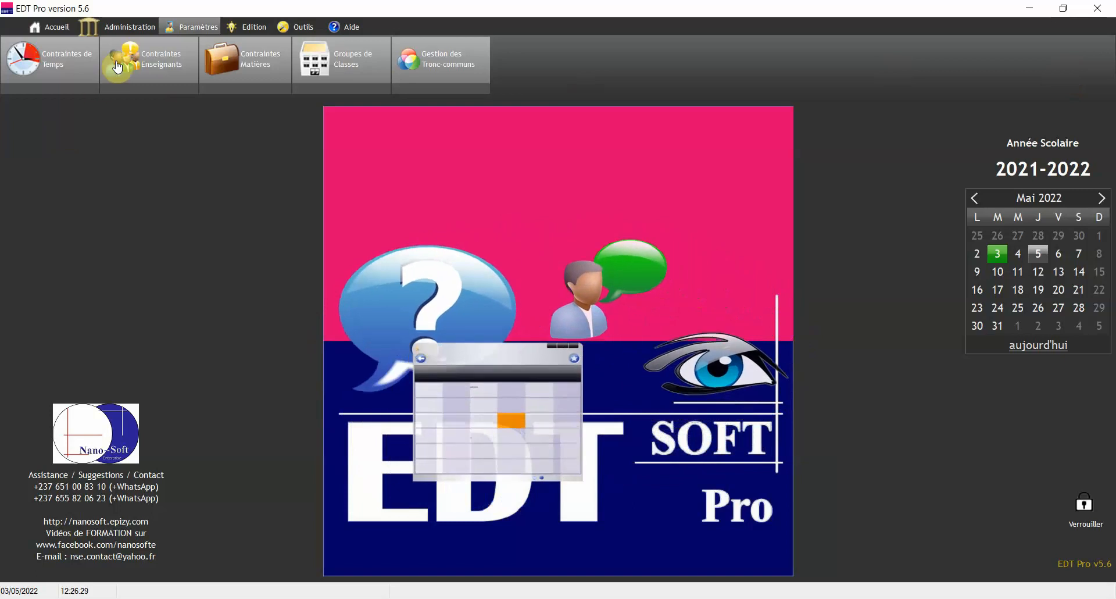
# Switch to the Administration tab to reveal its department, teacher, class and subject tools
pyautogui.click(129, 27)
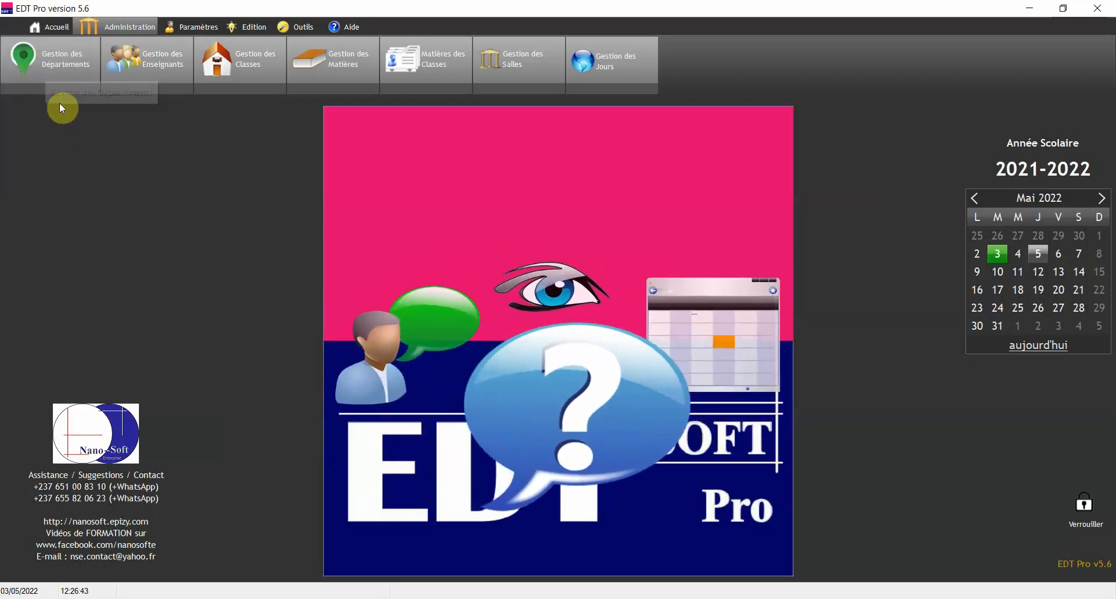
# Append a DESSIN TECHNIQUE department to the end of the department list, then close it
pyautogui.click(49, 69)
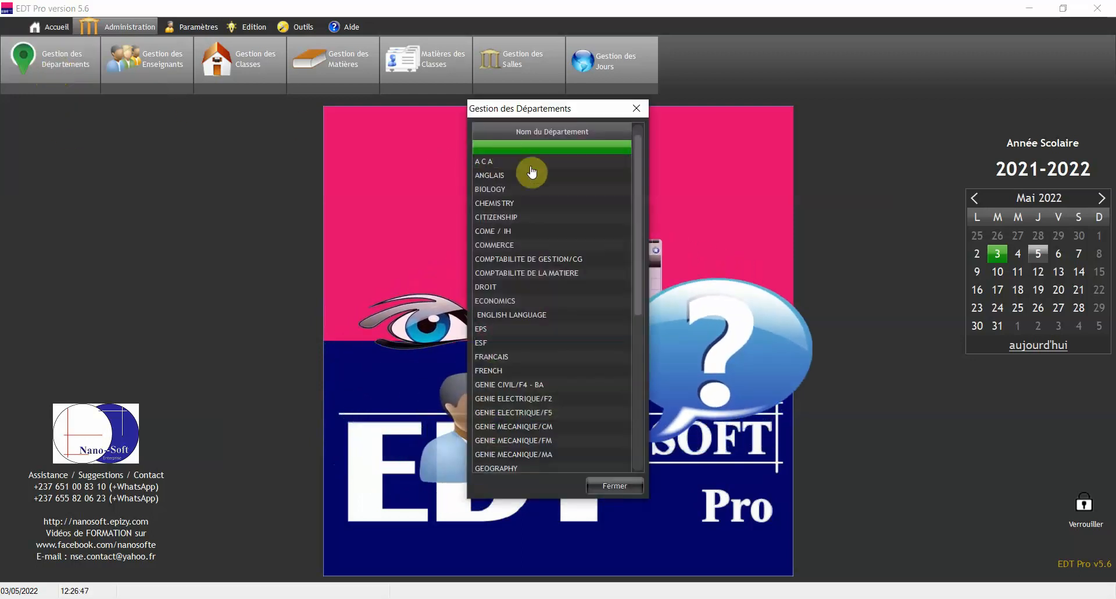
pyautogui.moveTo(635, 178); pyautogui.dragTo(623, 417)
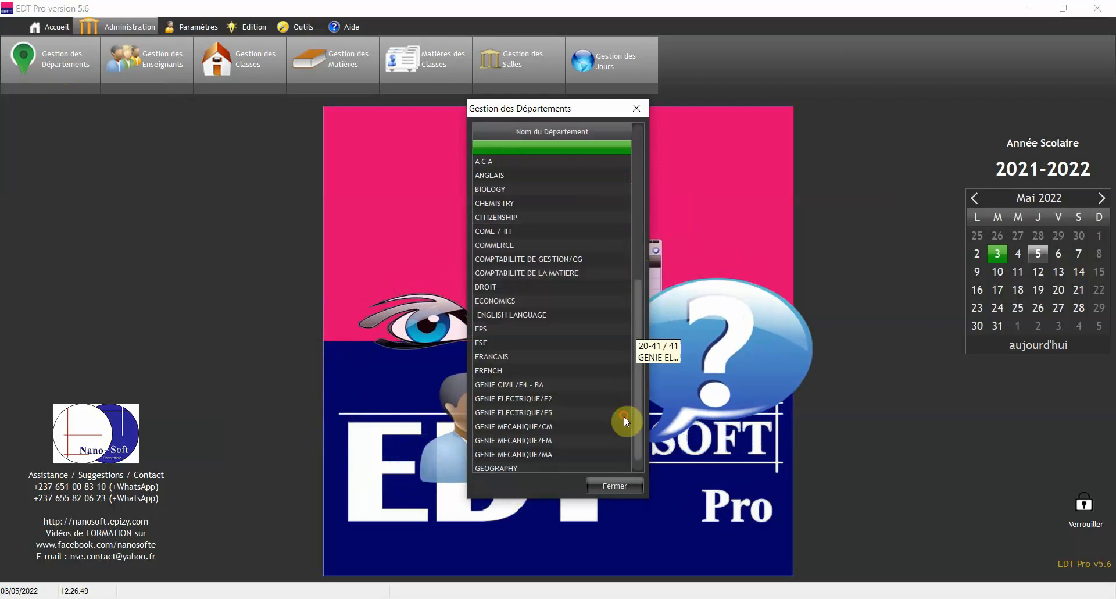
pyautogui.click(517, 466)
pyautogui.click(516, 465)
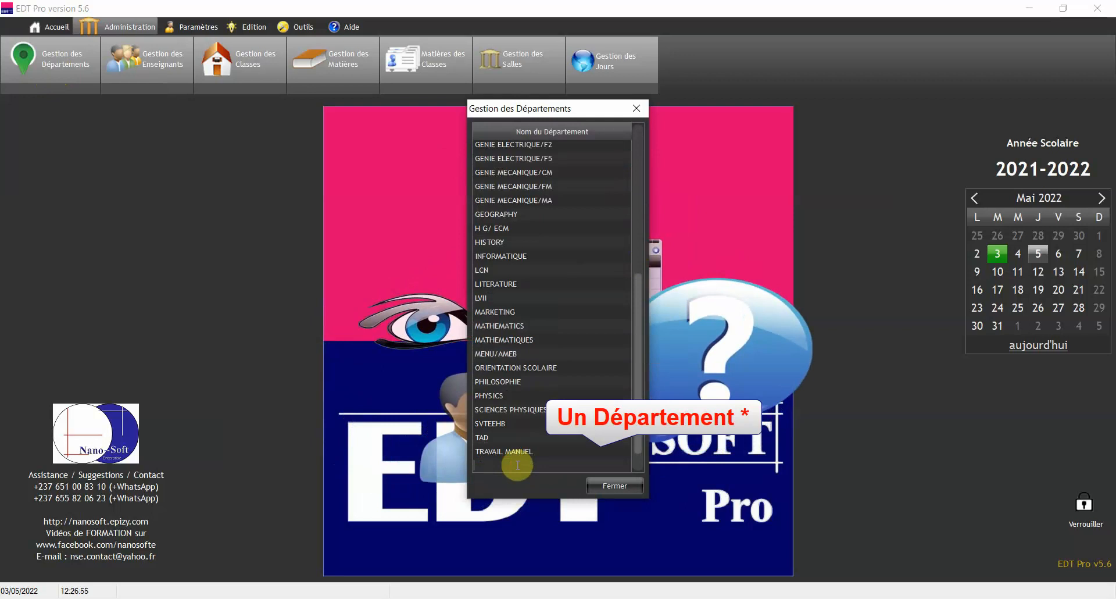
pyautogui.write('DESSIN TECHNIQUE')
pyautogui.press('Return')
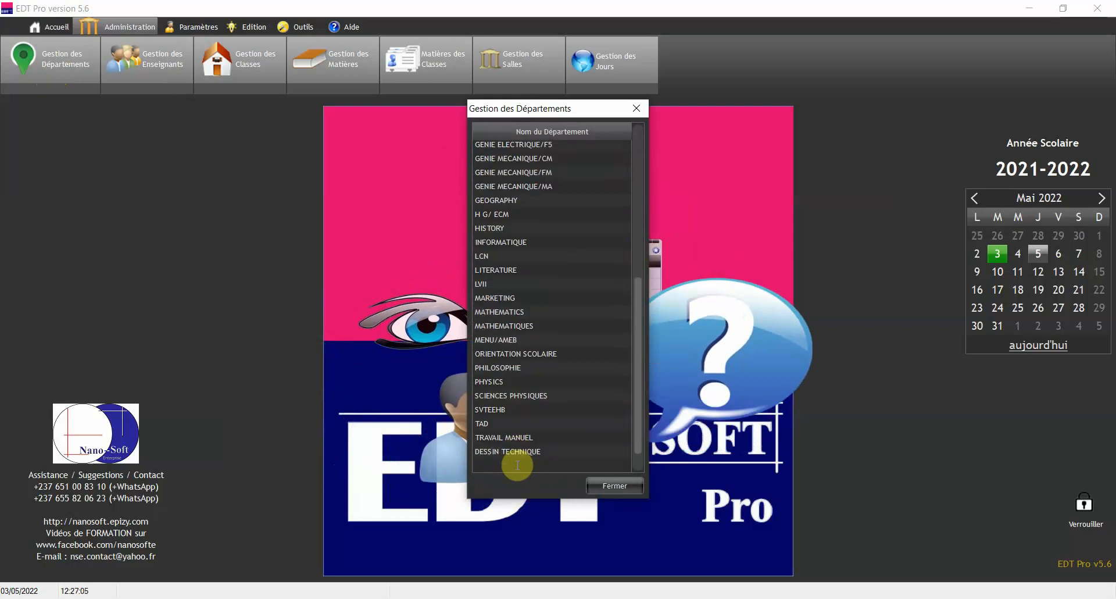
pyautogui.click(518, 468)
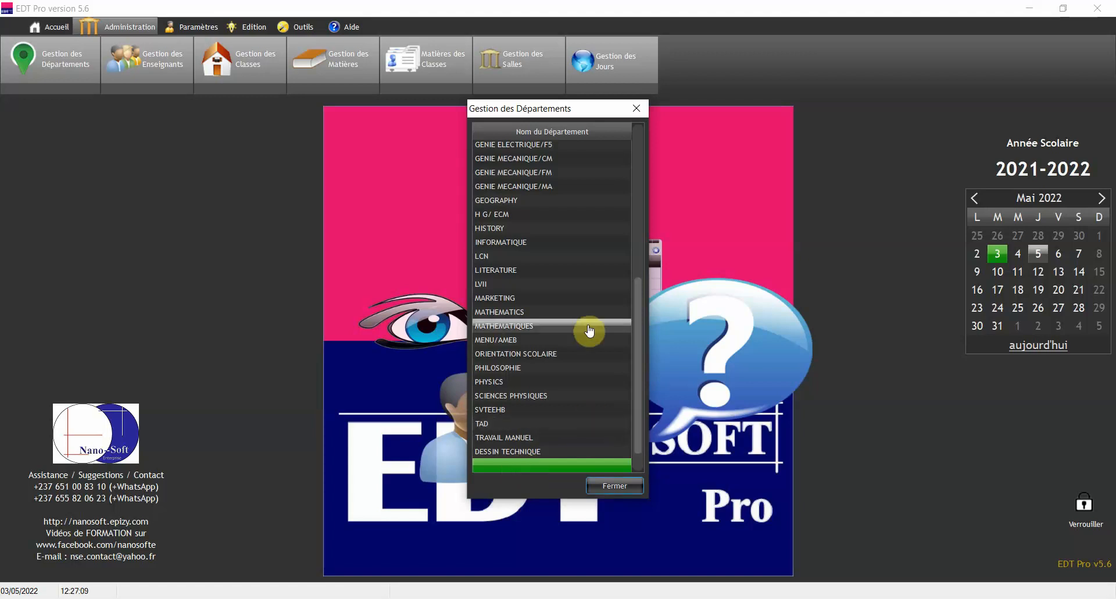
pyautogui.click(615, 486)
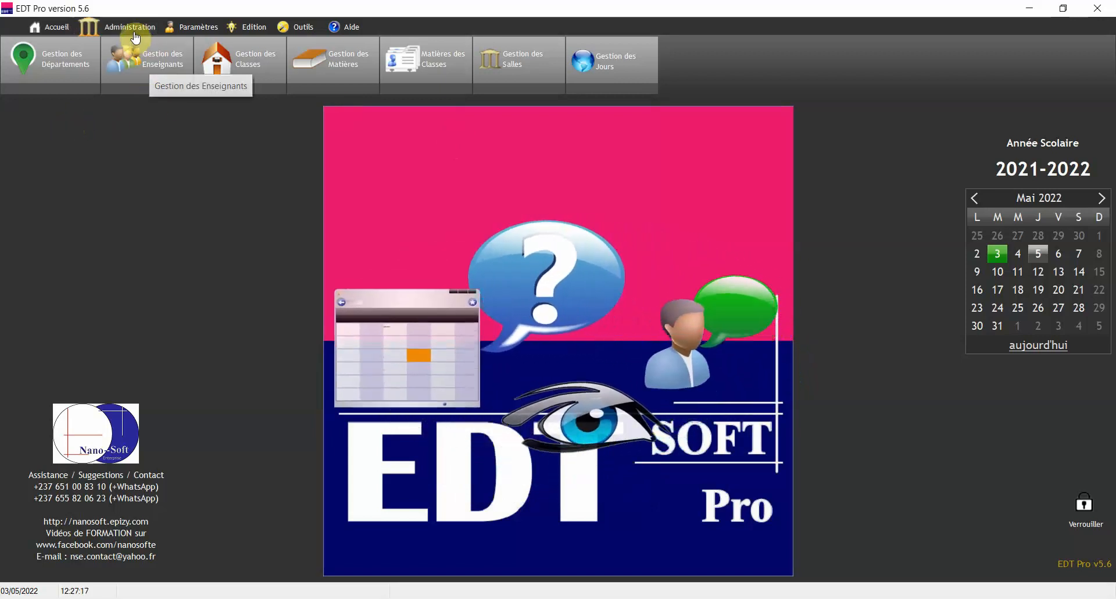
# In teacher management, enter the new teacher's name, staff number and 14 years' seniority
pyautogui.click(165, 67)
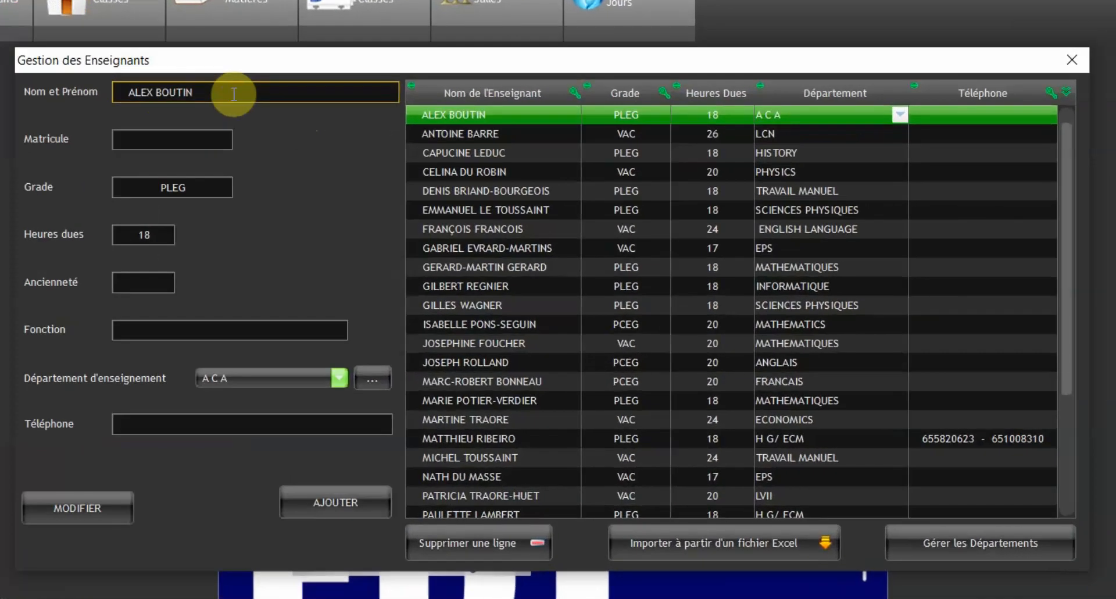
pyautogui.doubleClick(234, 94)
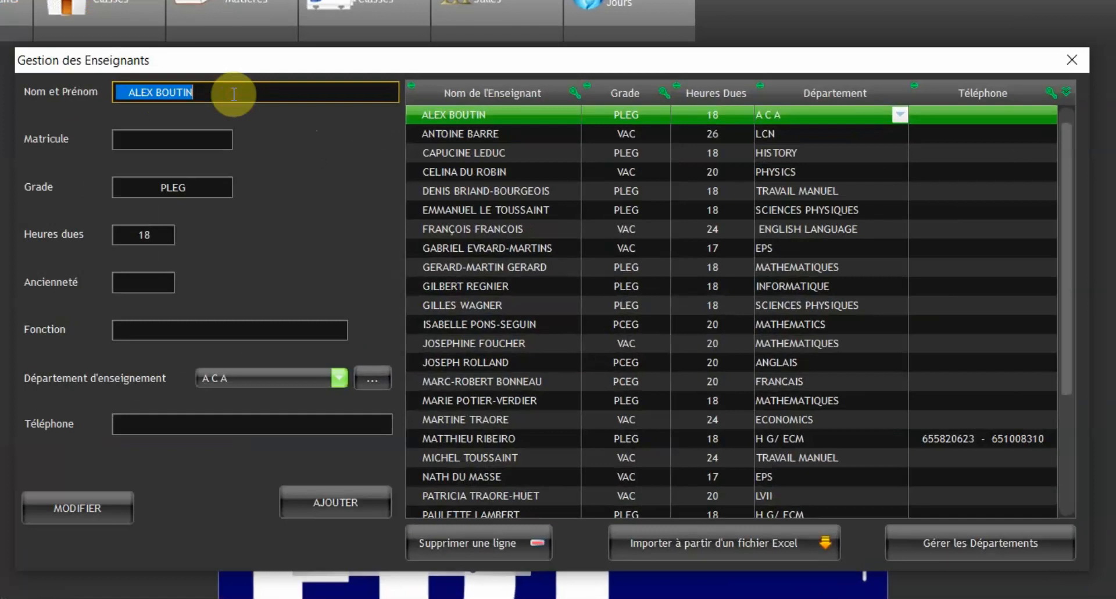
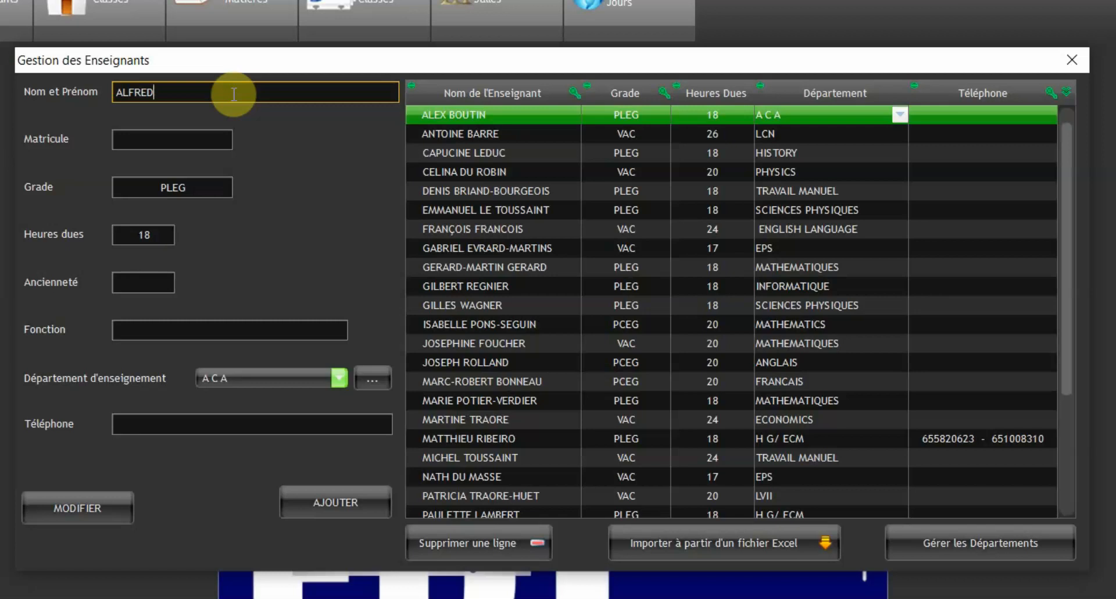
pyautogui.click(183, 142)
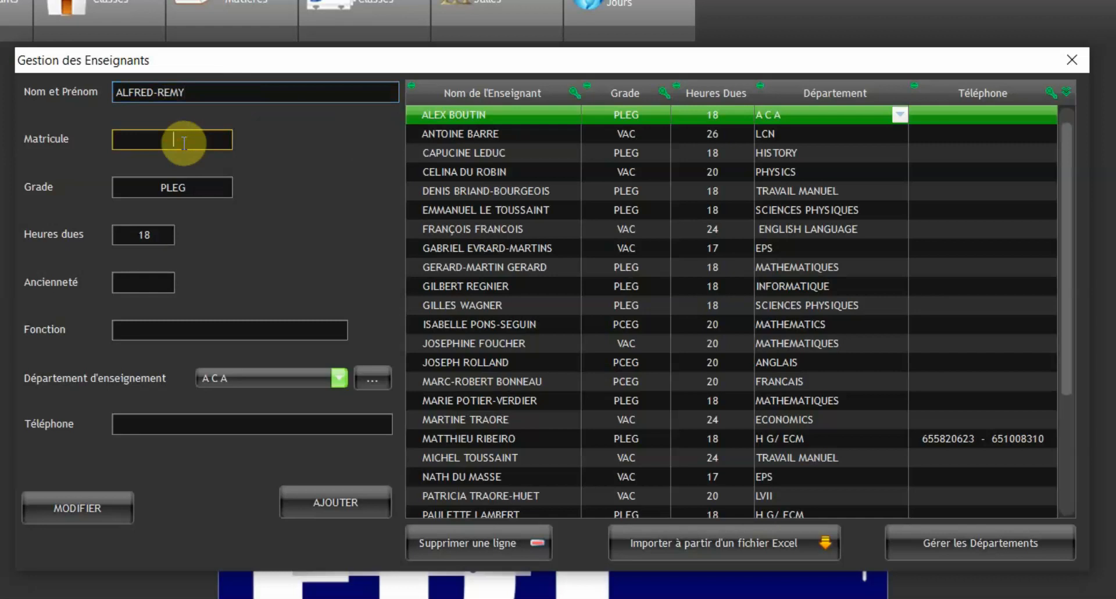
pyautogui.write('001245-')
pyautogui.press('BackSpace')
pyautogui.click(211, 182)
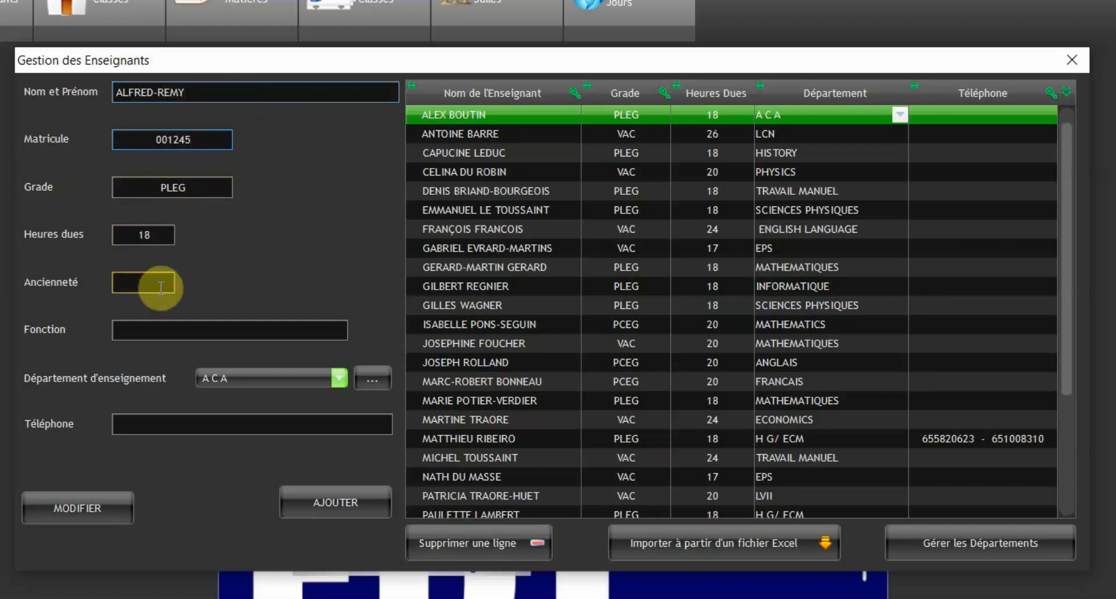
pyautogui.click(143, 284)
pyautogui.write('14')
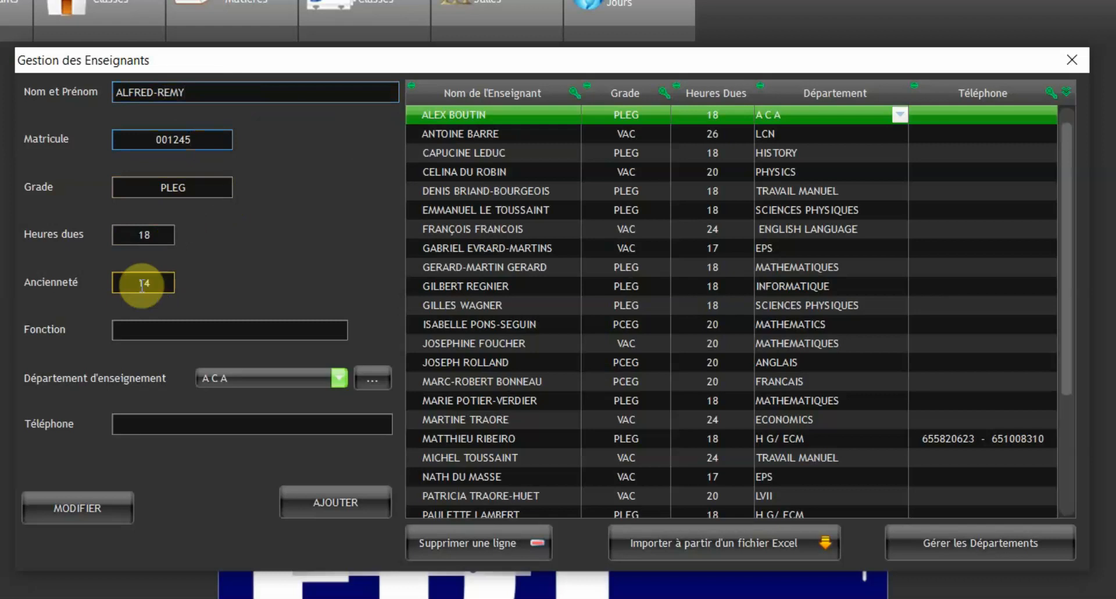
# Set function ENSEIGNANT, department DROIT and a phone number, then add the teacher
pyautogui.click(230, 329)
pyautogui.write('E')
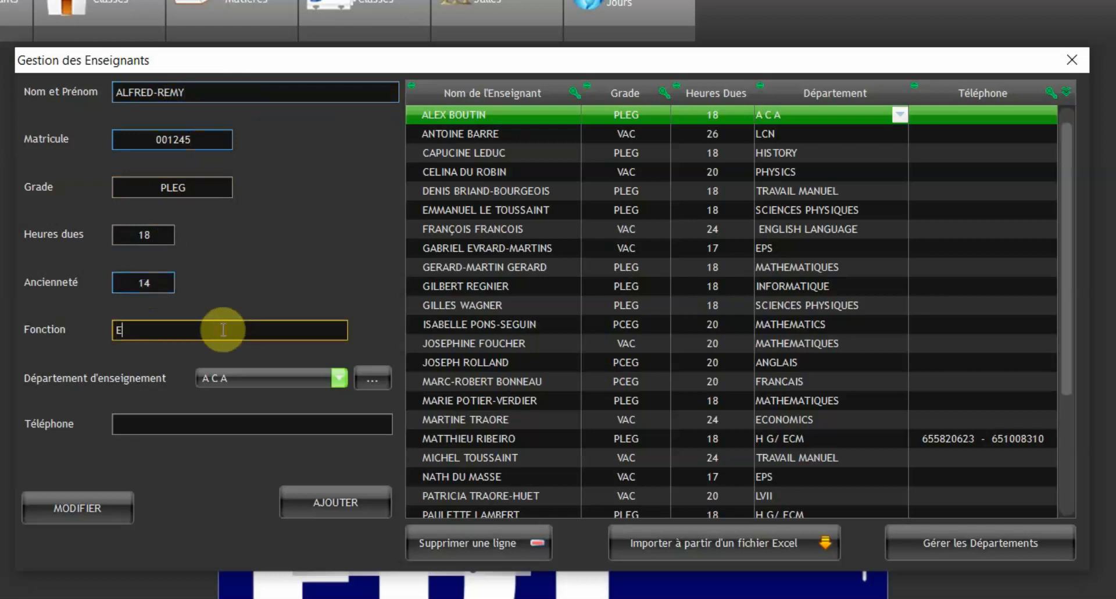
pyautogui.write('NSEIGNANT')
pyautogui.click(271, 384)
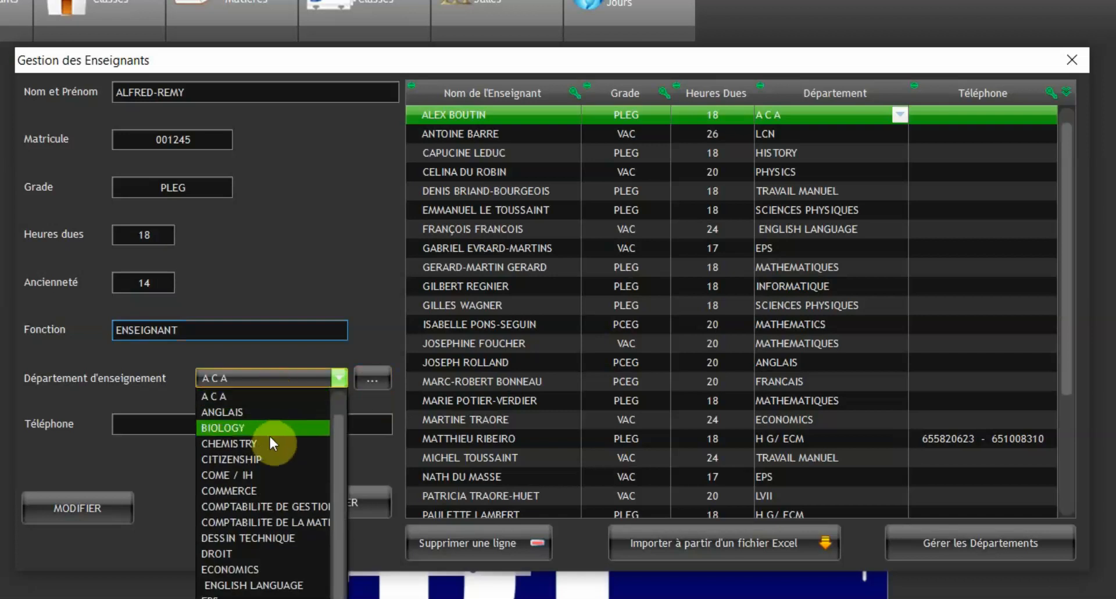
pyautogui.click(283, 557)
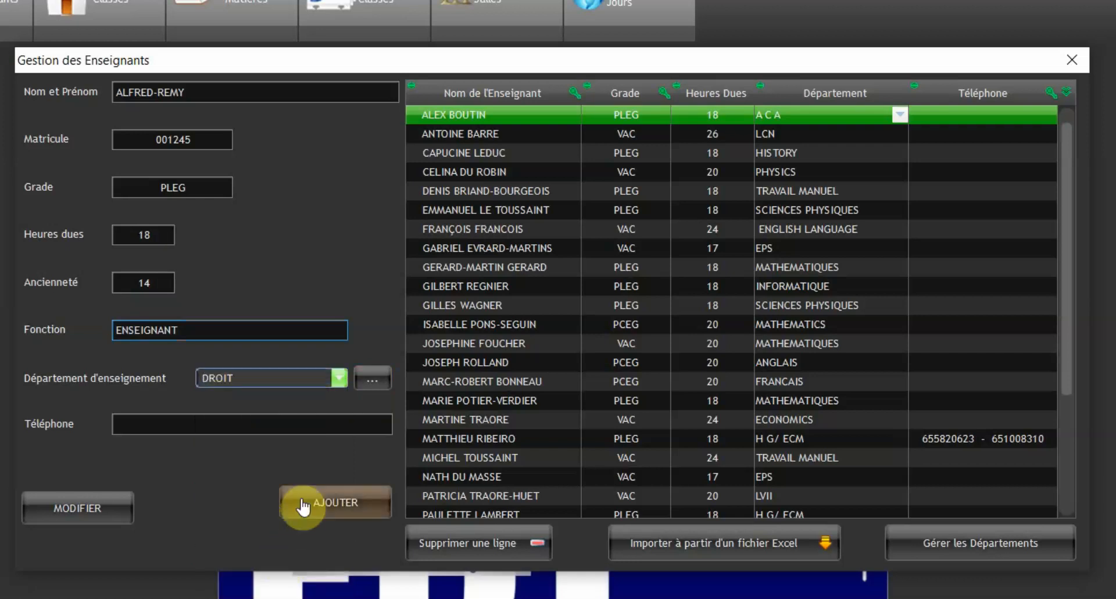
pyautogui.click(218, 428)
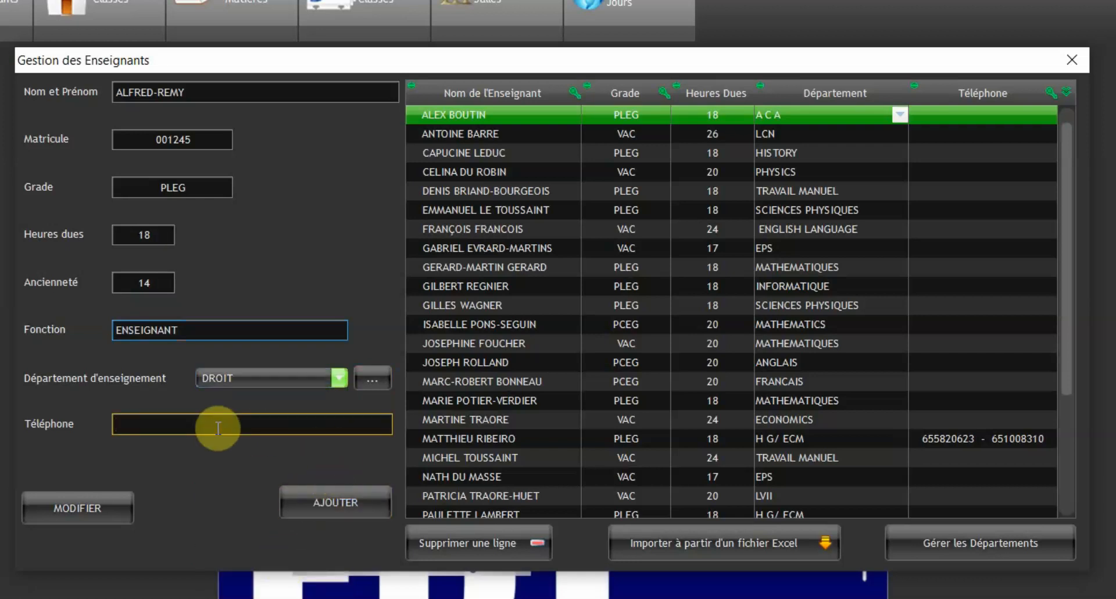
pyautogui.click(348, 510)
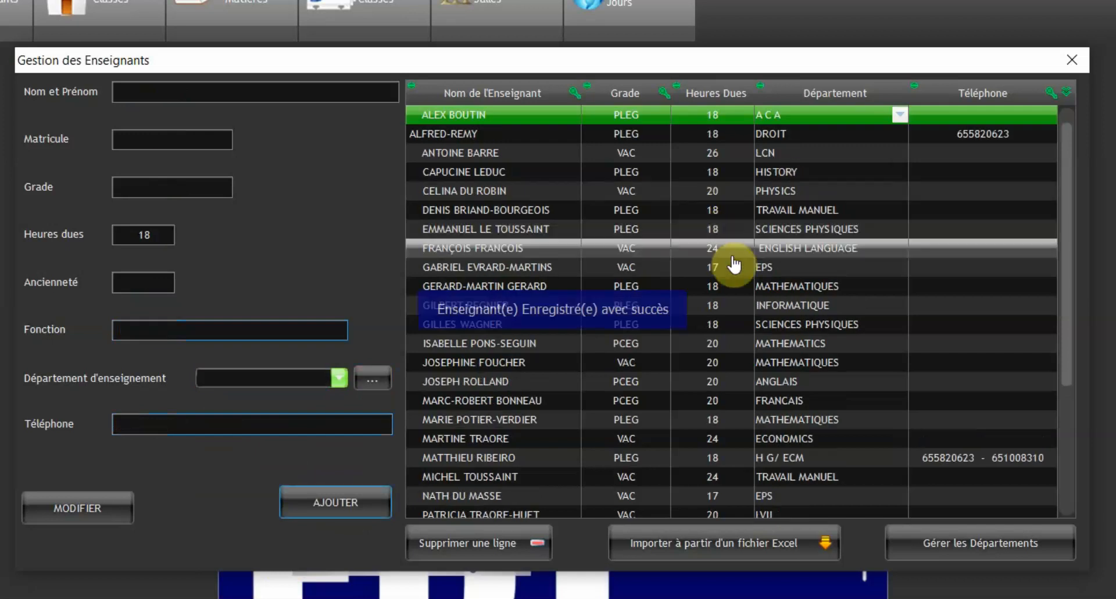
# Append 9 to the new teacher's staff number, save it, and launch the Excel teacher import
pyautogui.click(519, 135)
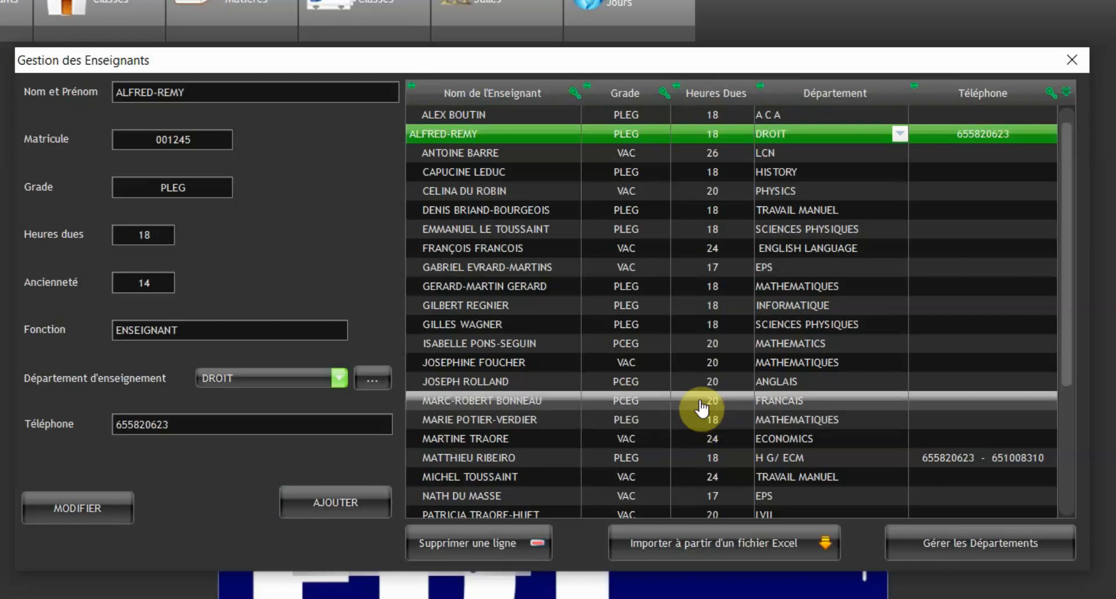
pyautogui.click(493, 131)
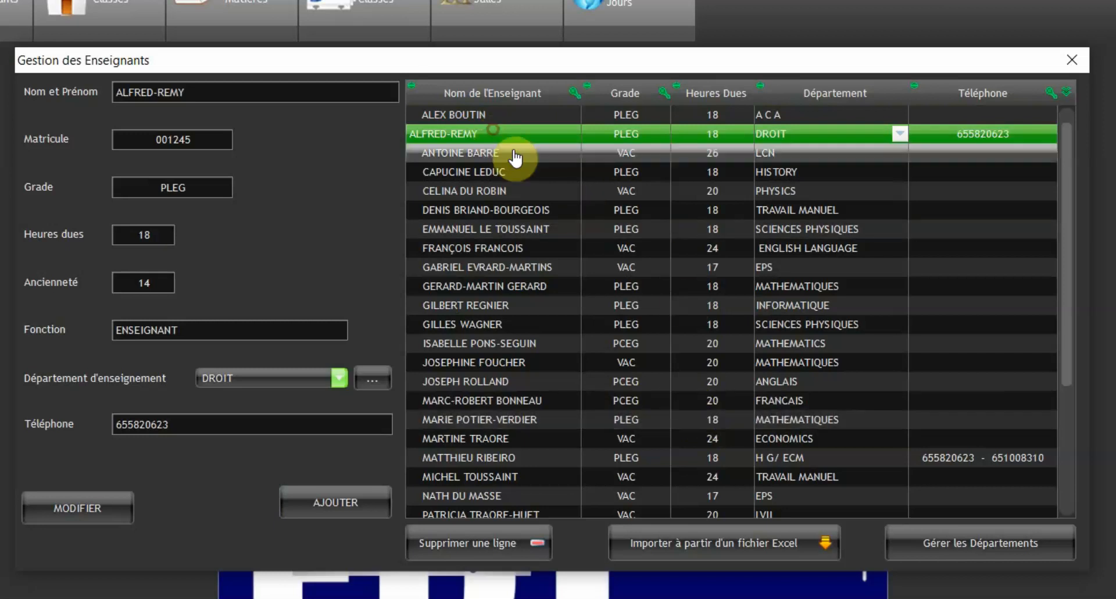
pyautogui.doubleClick(220, 137)
pyautogui.click(218, 137)
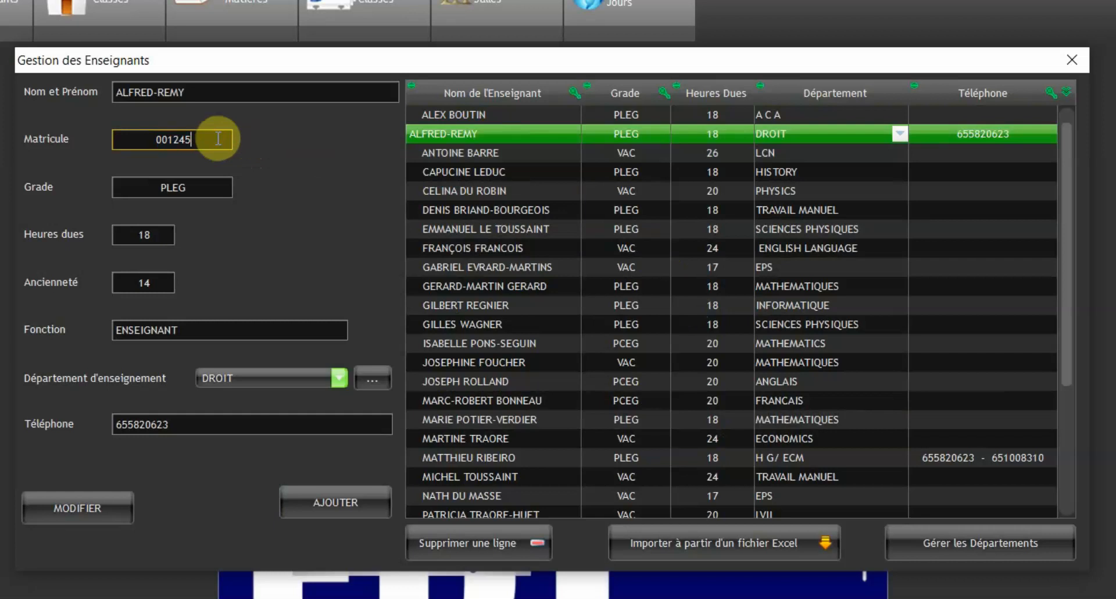
pyautogui.write('9')
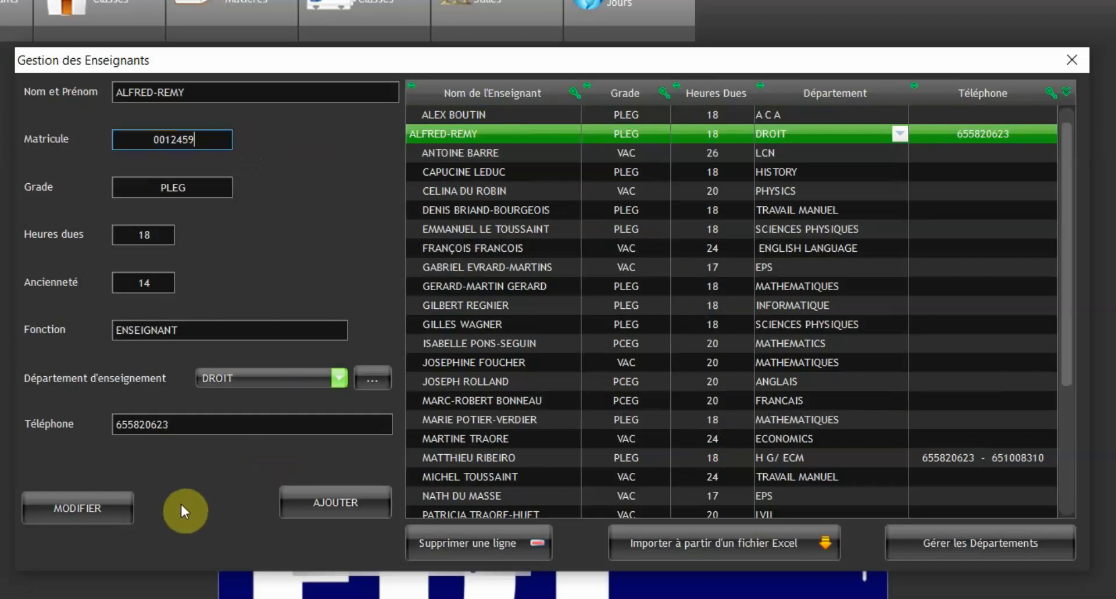
pyautogui.click(92, 506)
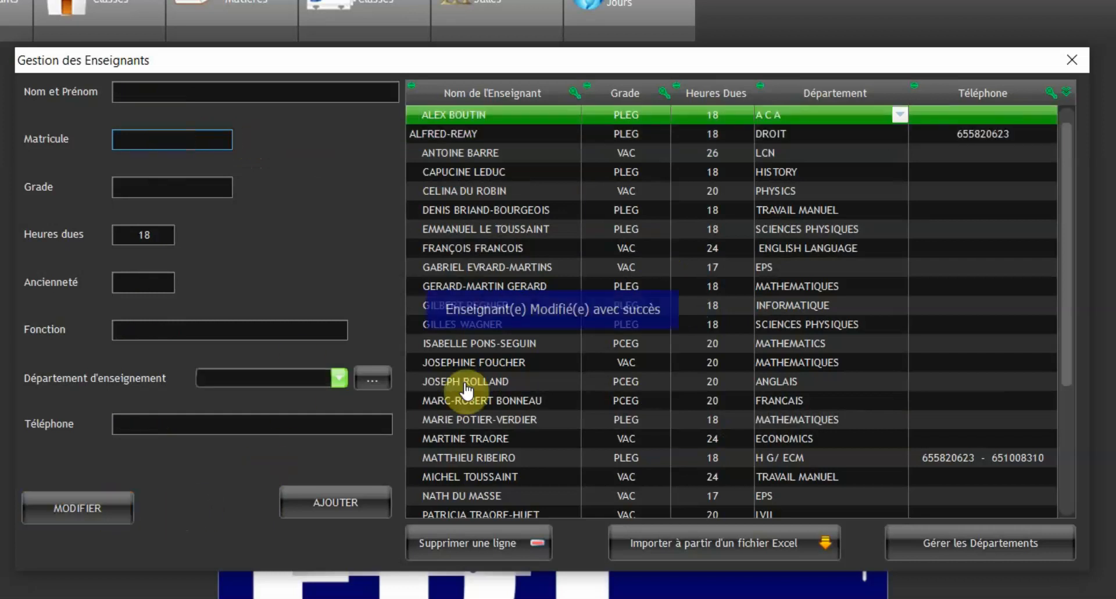
pyautogui.click(519, 135)
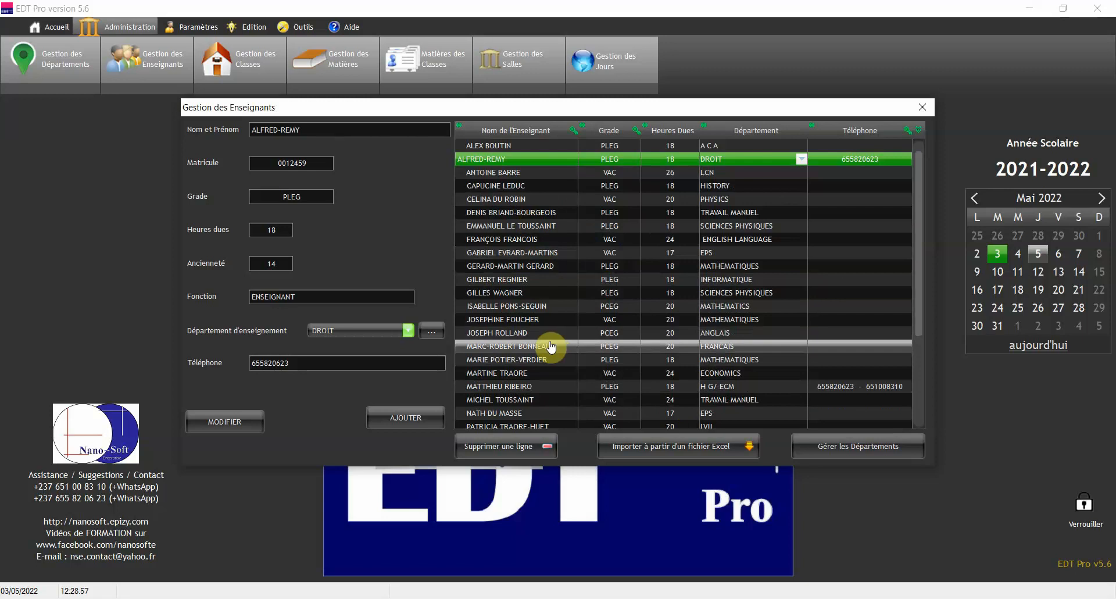
pyautogui.click(670, 454)
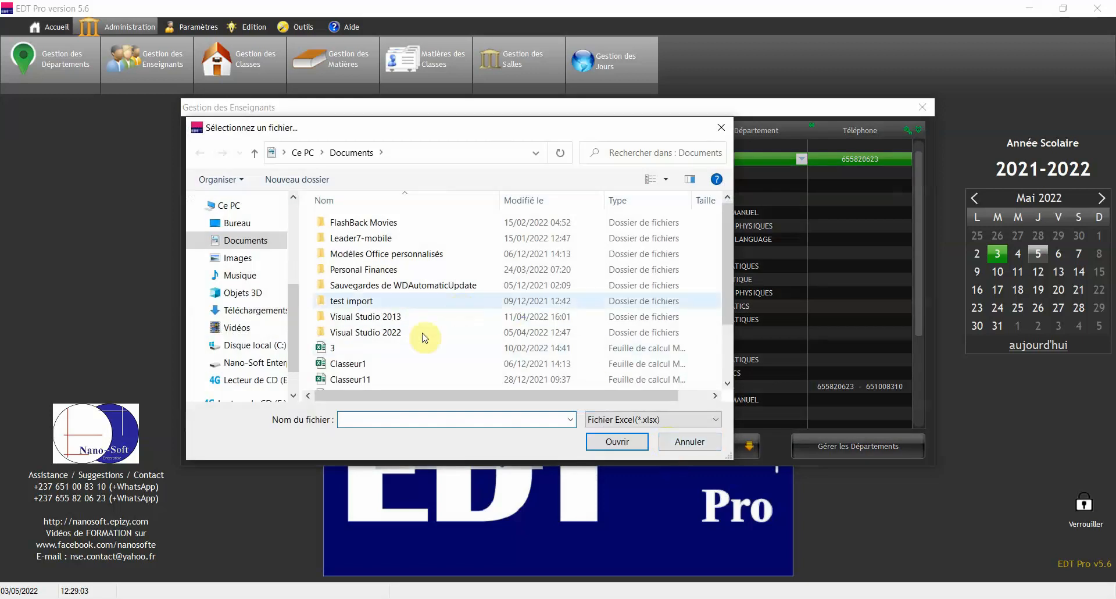
# Import from workbook 3, then close the Gestion des Enseignants window
pyautogui.click(340, 348)
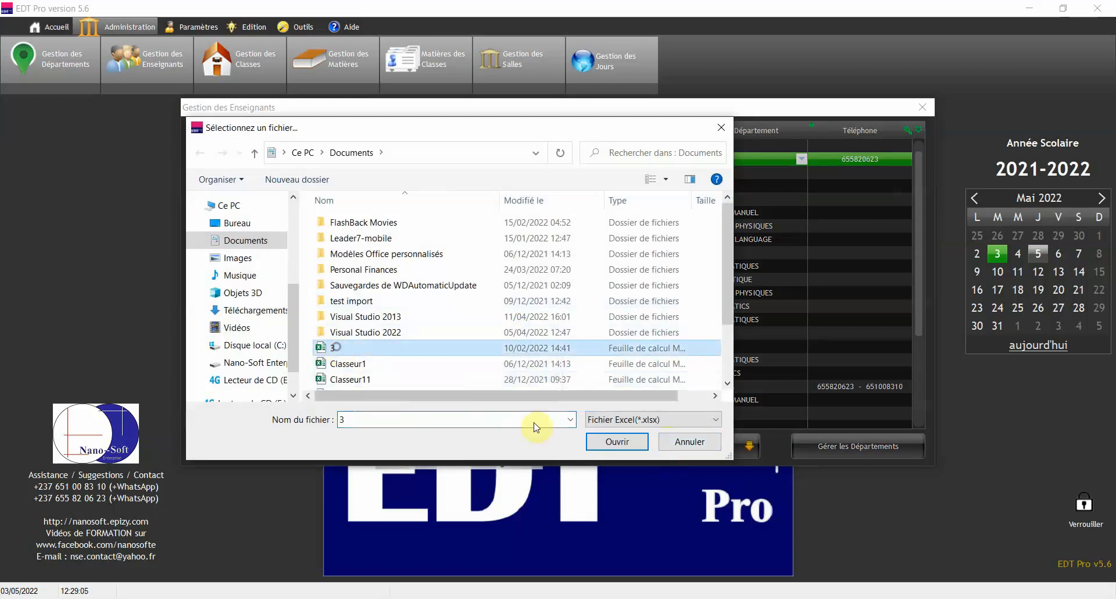
pyautogui.click(628, 446)
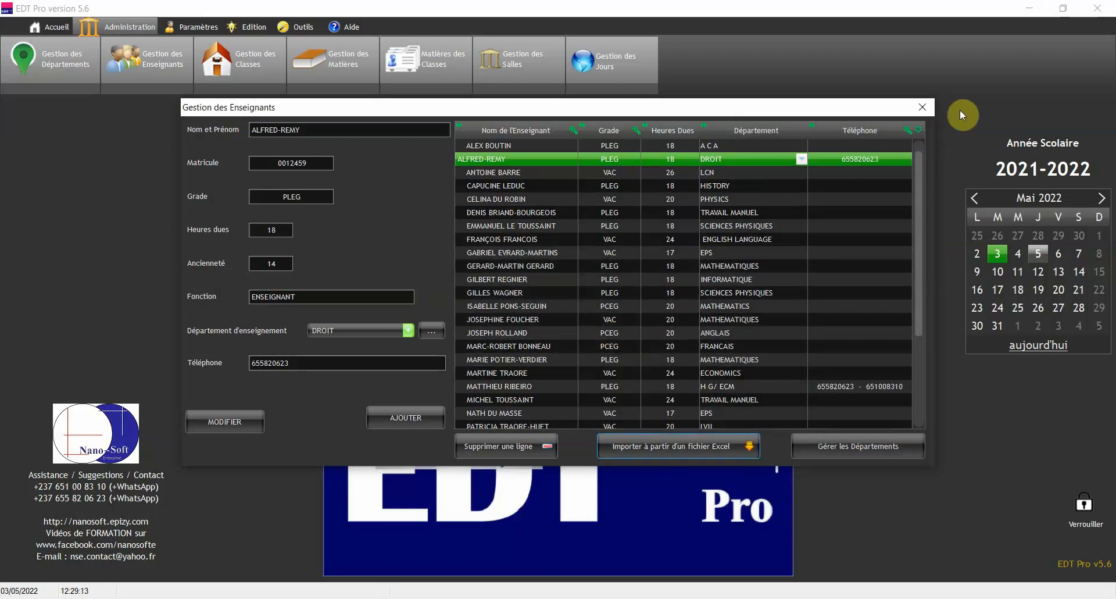
pyautogui.click(923, 108)
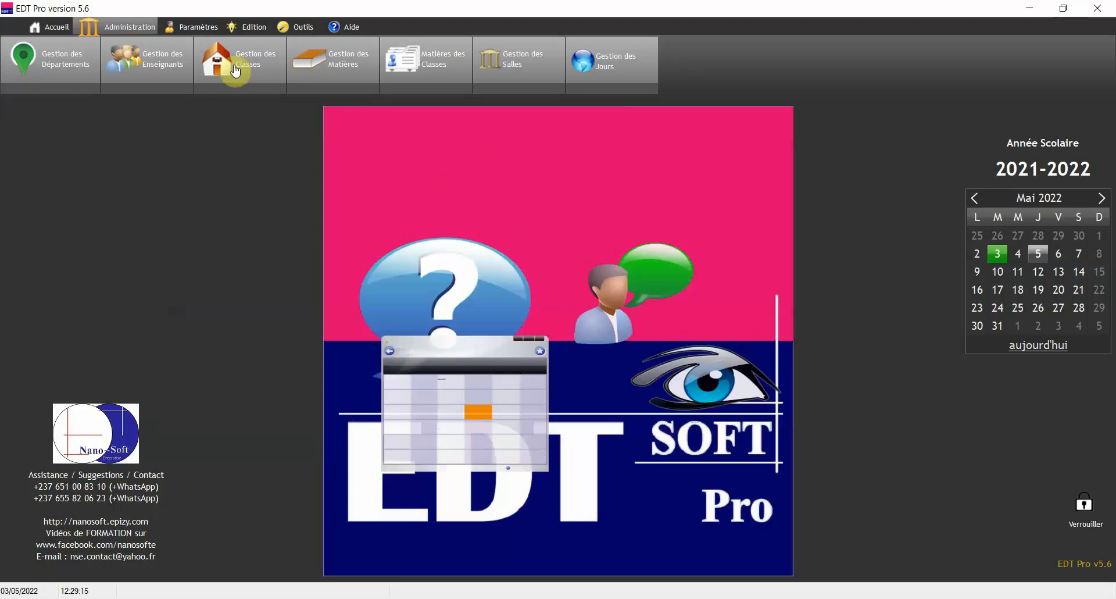
# Add class PREMIERE F2 at level 6 with a principal teacher and 1- SYSTEME PLEIN TEMPS
pyautogui.click(248, 87)
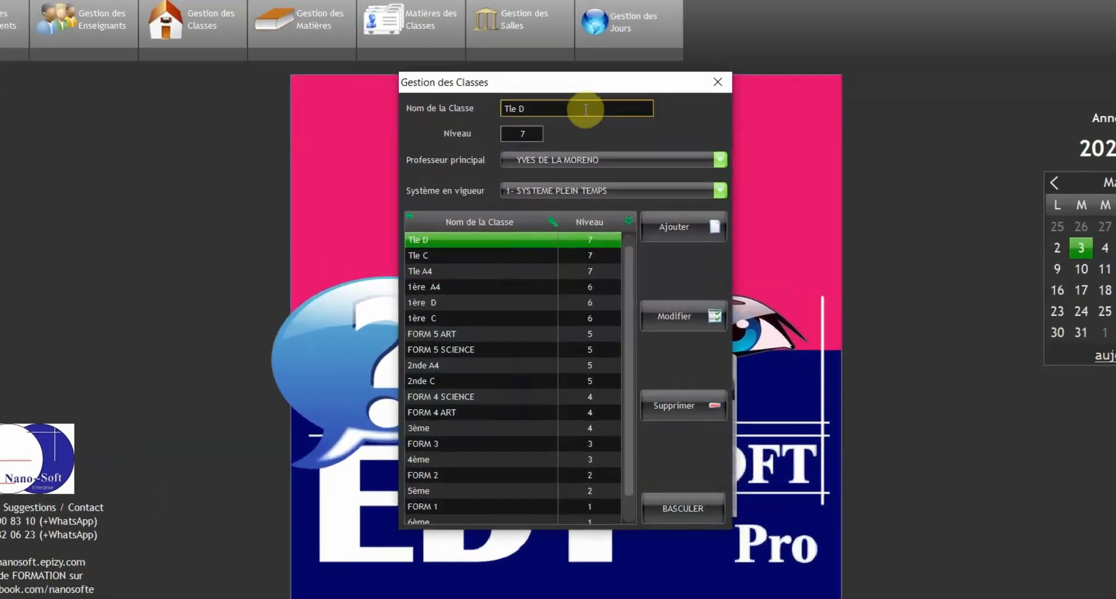
pyautogui.doubleClick(585, 109)
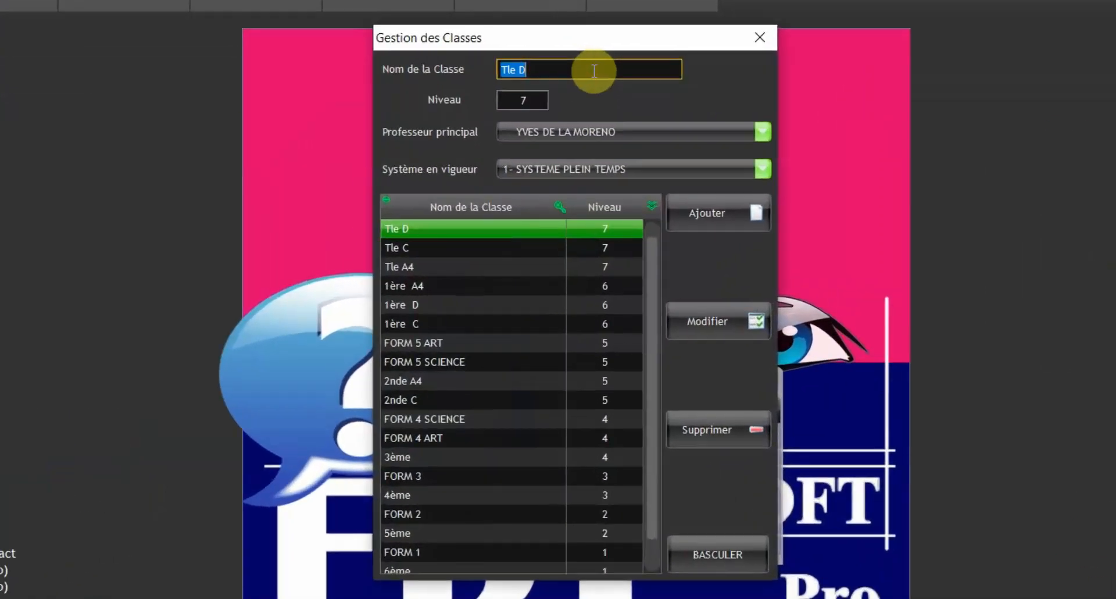
pyautogui.write('PREMIERE F2')
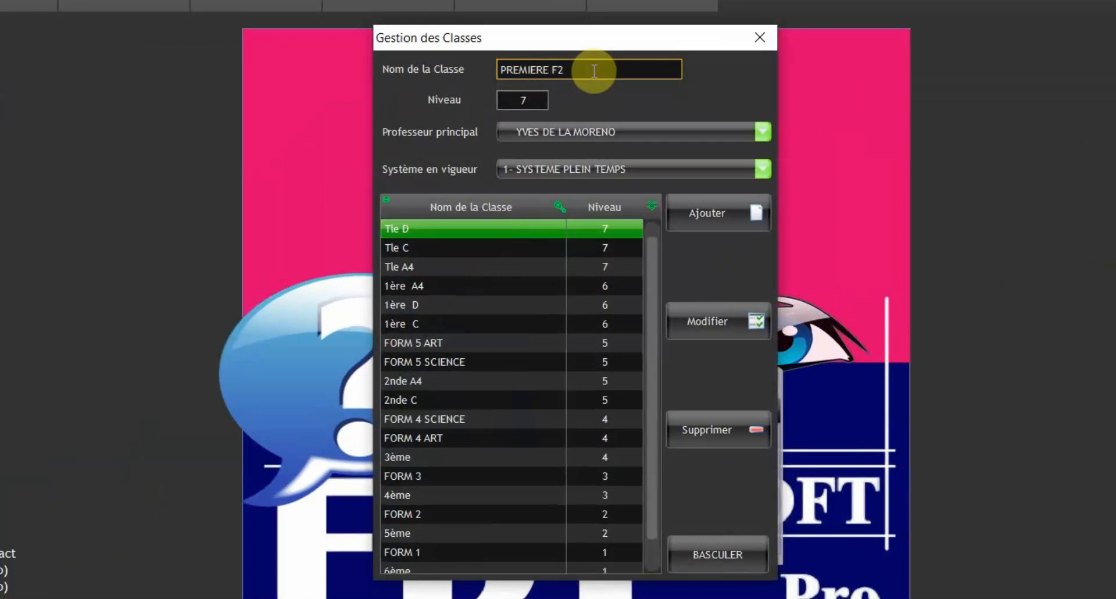
pyautogui.click(523, 99)
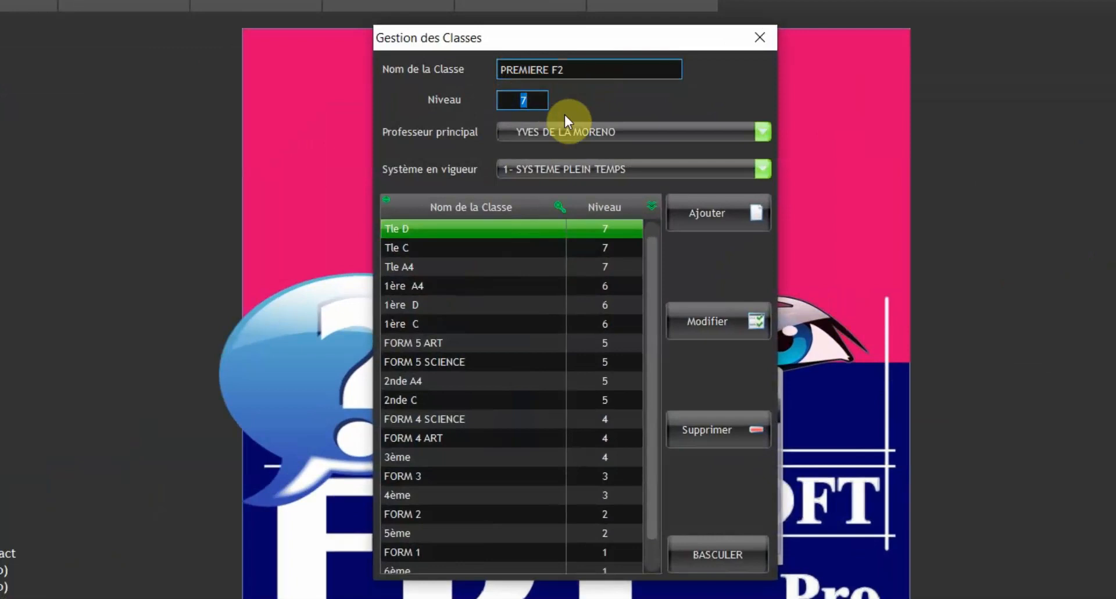
pyautogui.write('6')
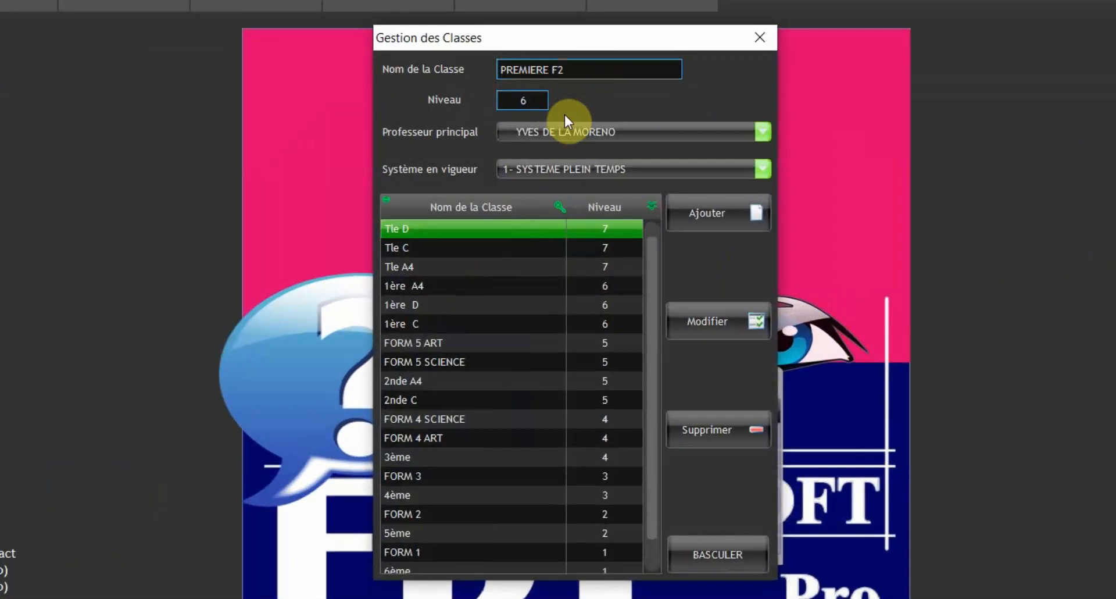
pyautogui.click(613, 131)
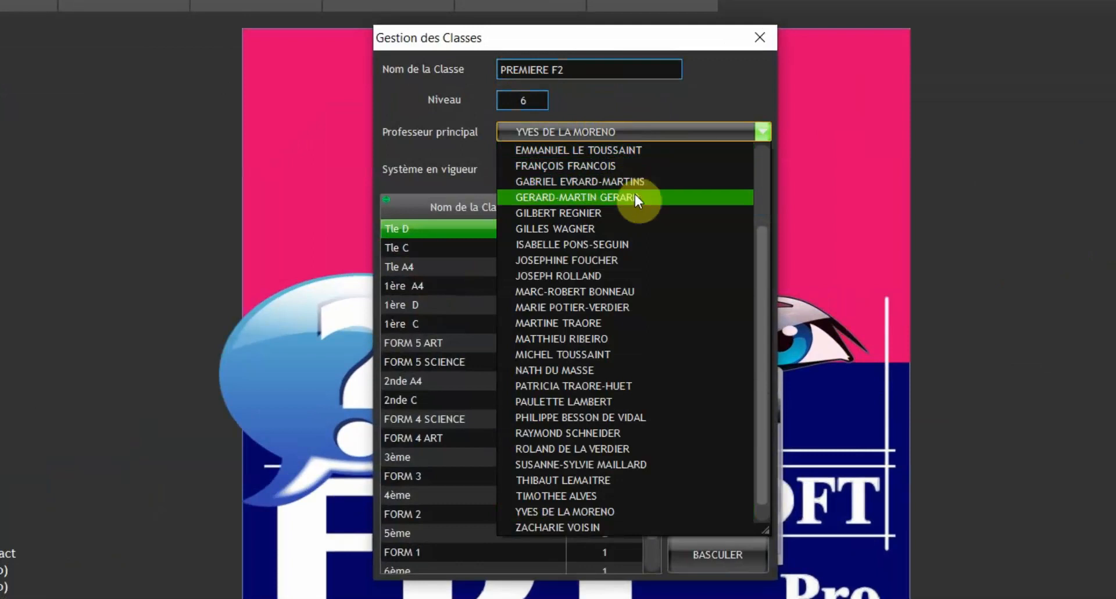
pyautogui.scroll(2, 629, 183)
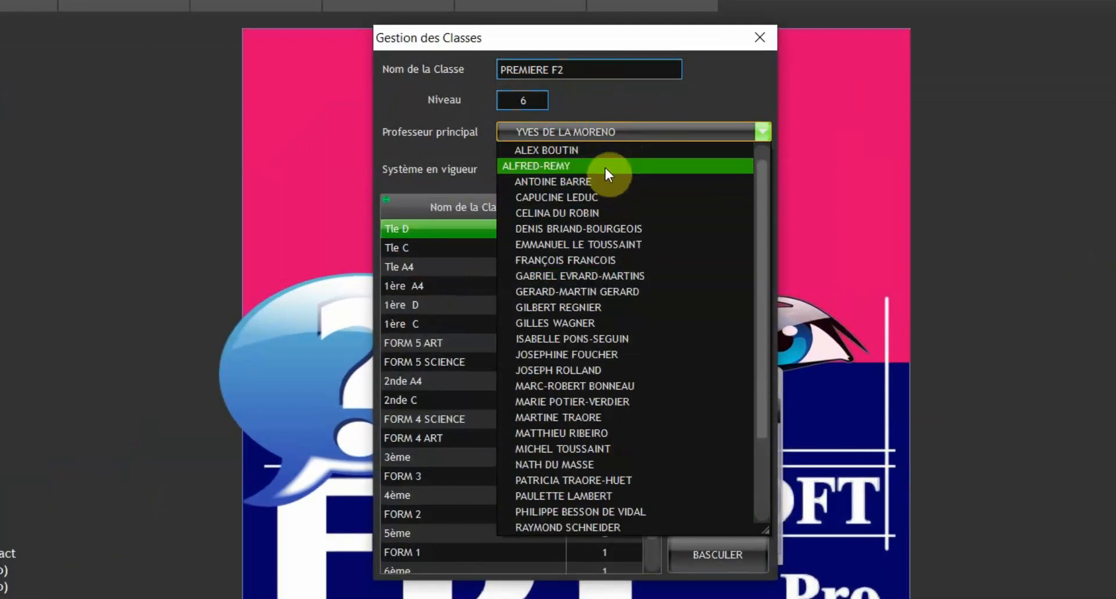
pyautogui.click(605, 167)
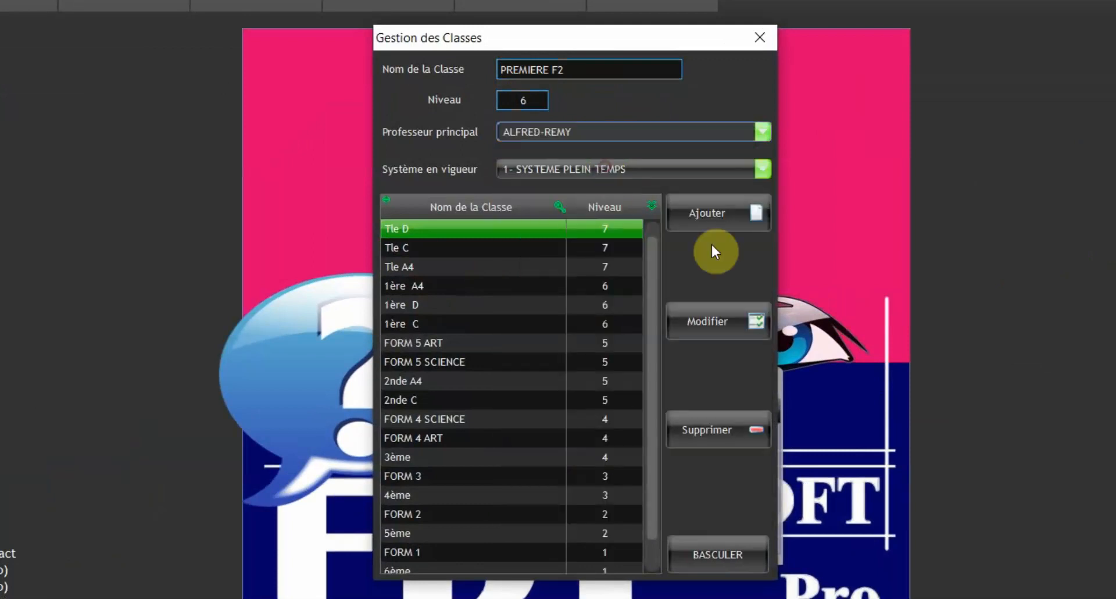
pyautogui.click(578, 173)
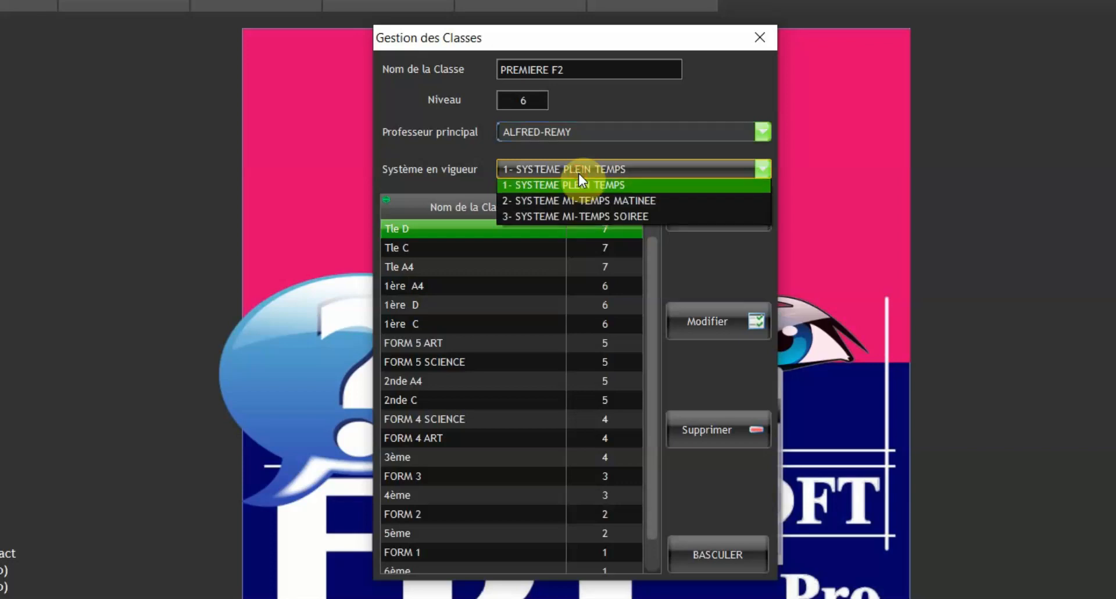
pyautogui.click(612, 189)
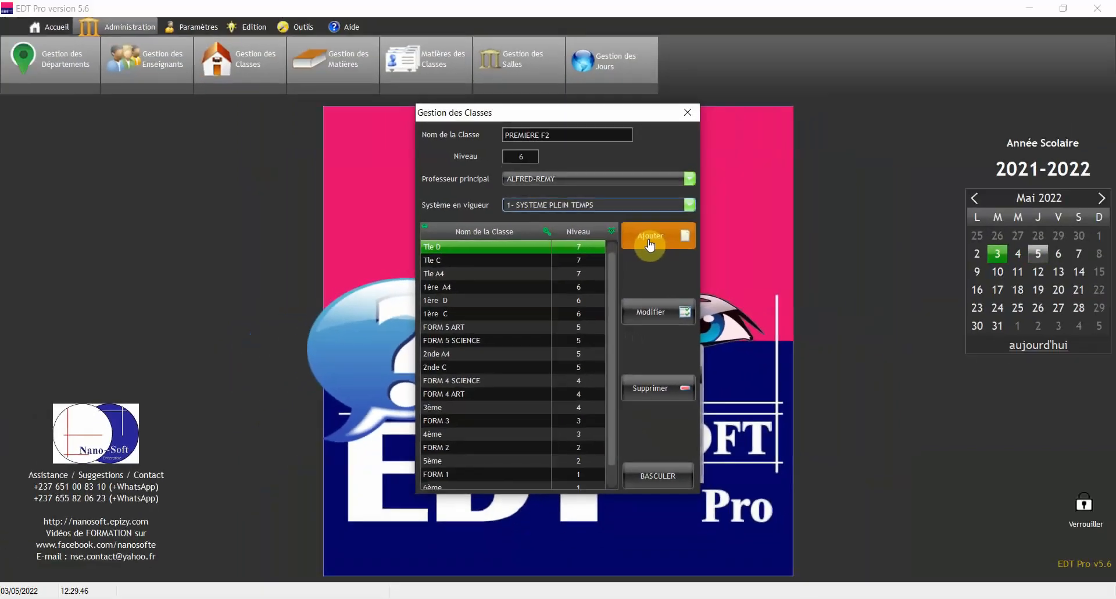
pyautogui.click(695, 224)
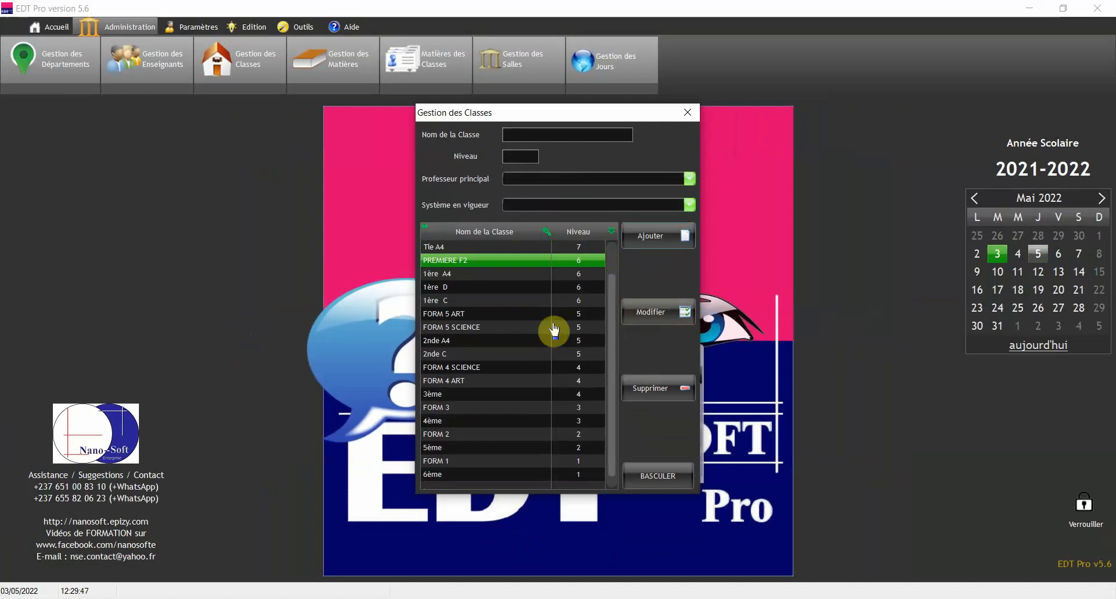
# Edit the PREMIERE F2 class name to PREMIERE F3 and save it with Modifier
pyautogui.click(484, 288)
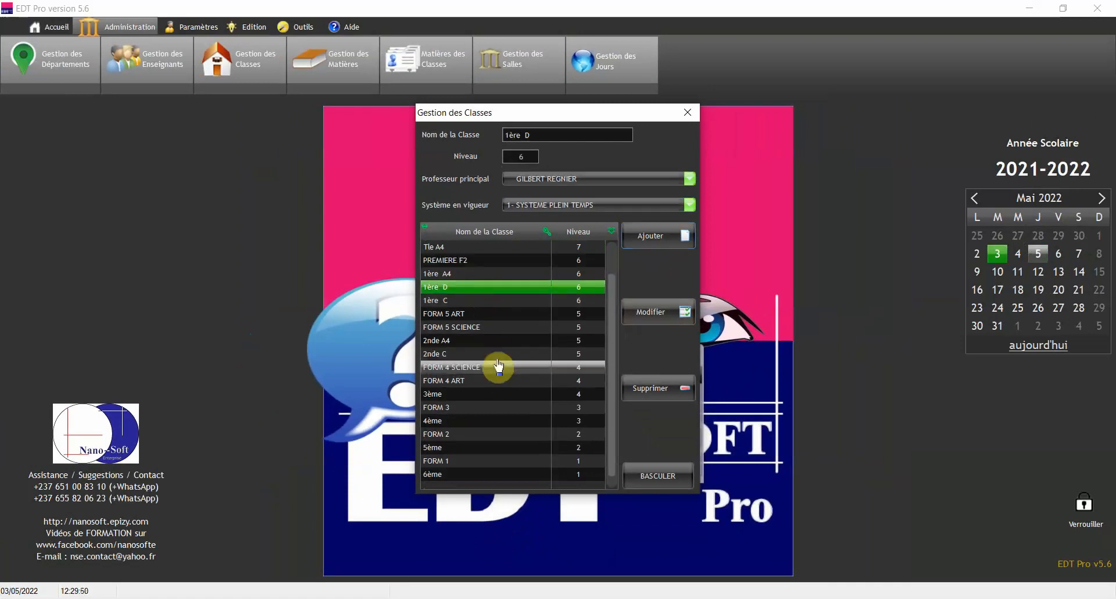
pyautogui.click(477, 262)
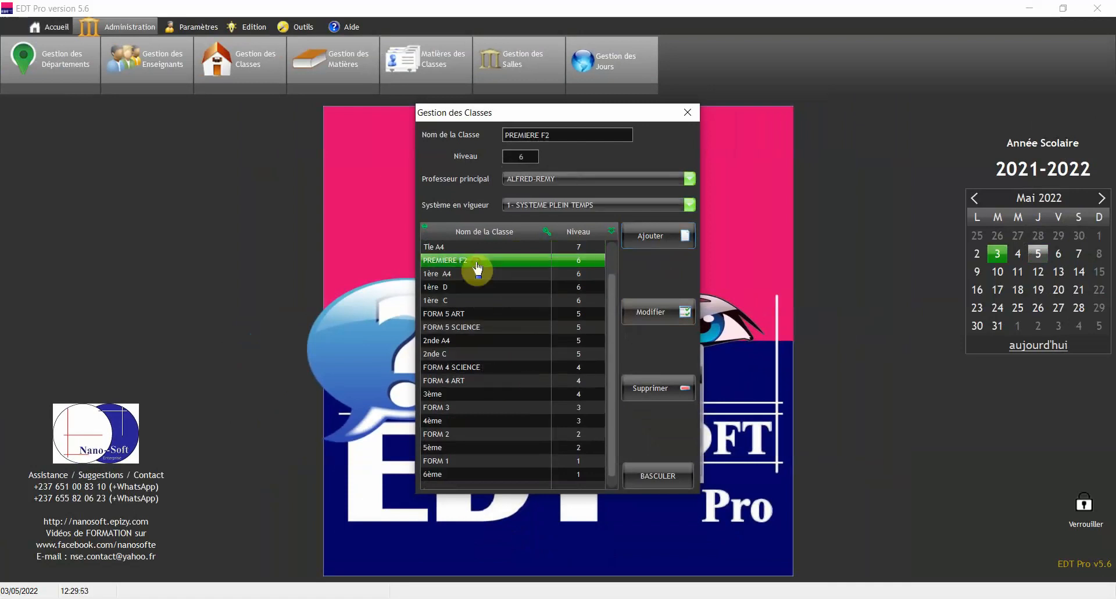
pyautogui.click(572, 138)
pyautogui.click(609, 139)
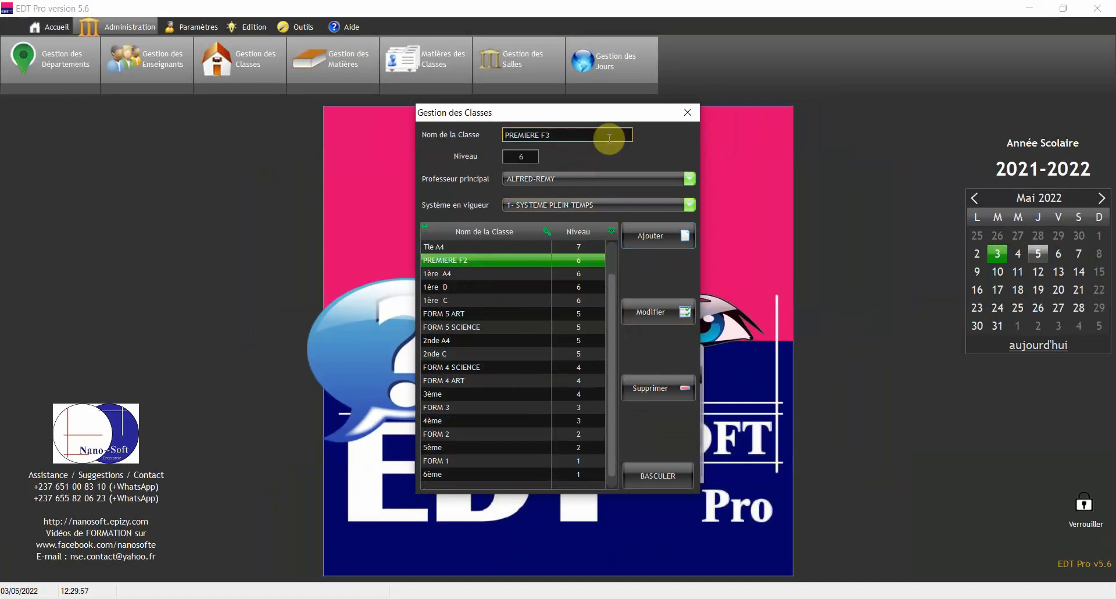
pyautogui.click(663, 319)
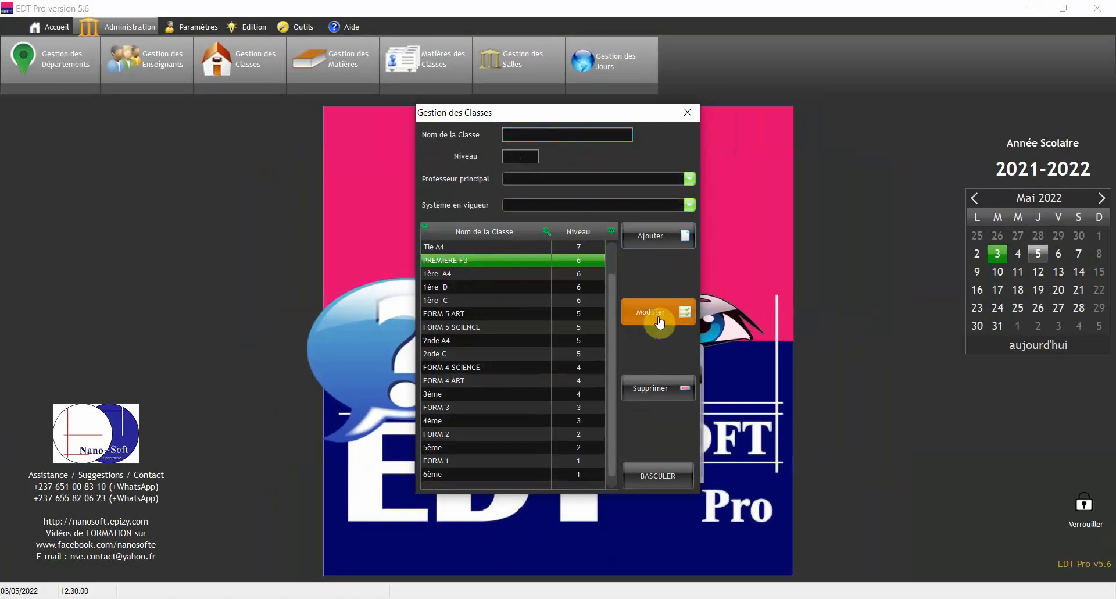
pyautogui.click(470, 273)
pyautogui.click(471, 260)
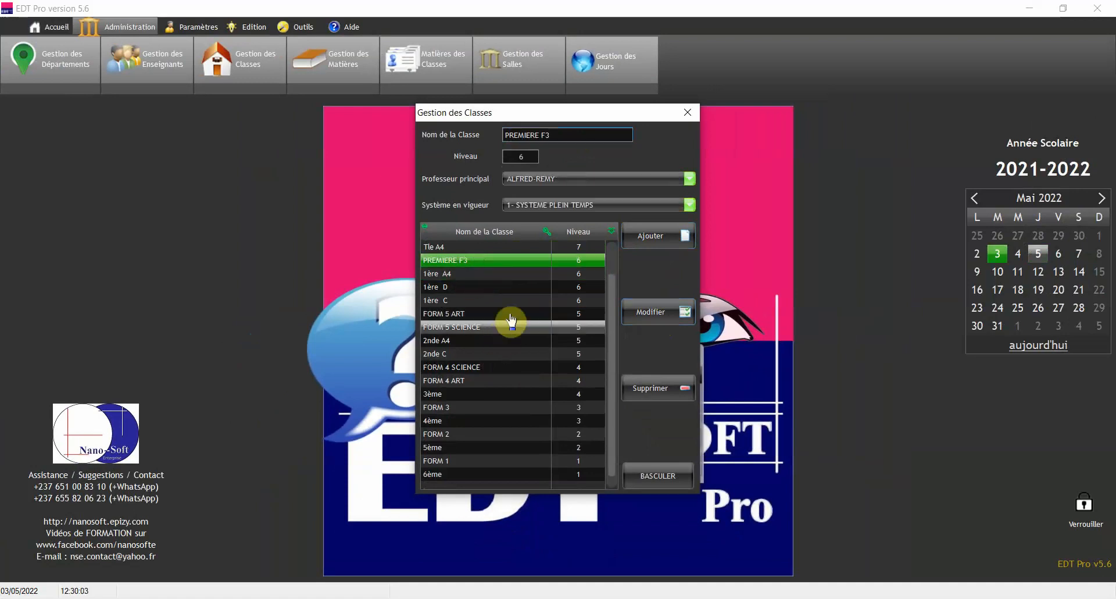
# Delete PREMIERE F3, confirm with Oui, and close Gestion des Classes
pyautogui.click(505, 273)
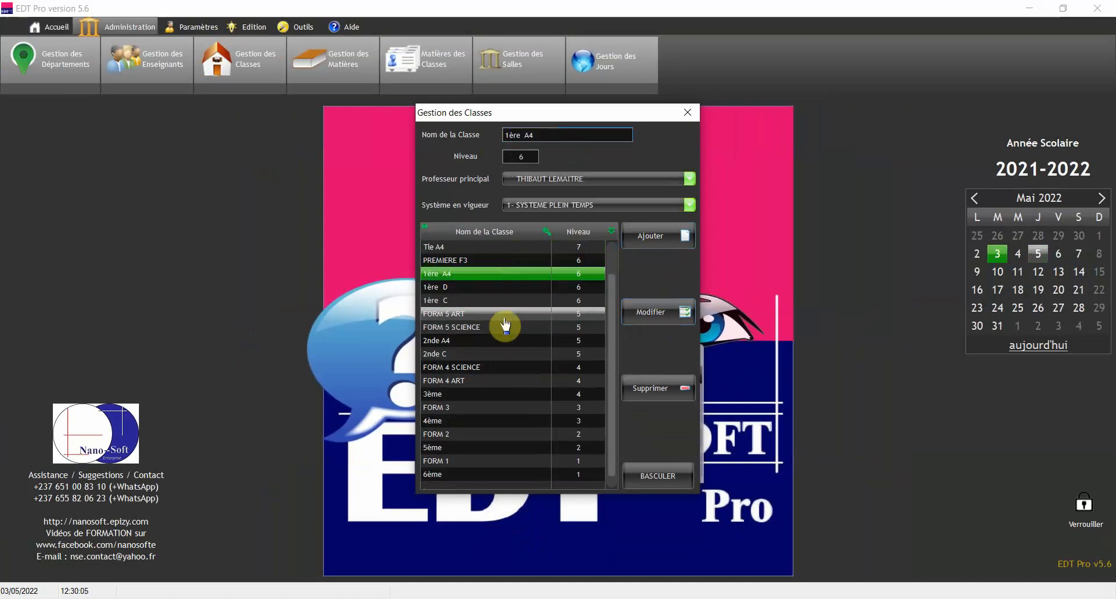
pyautogui.click(483, 259)
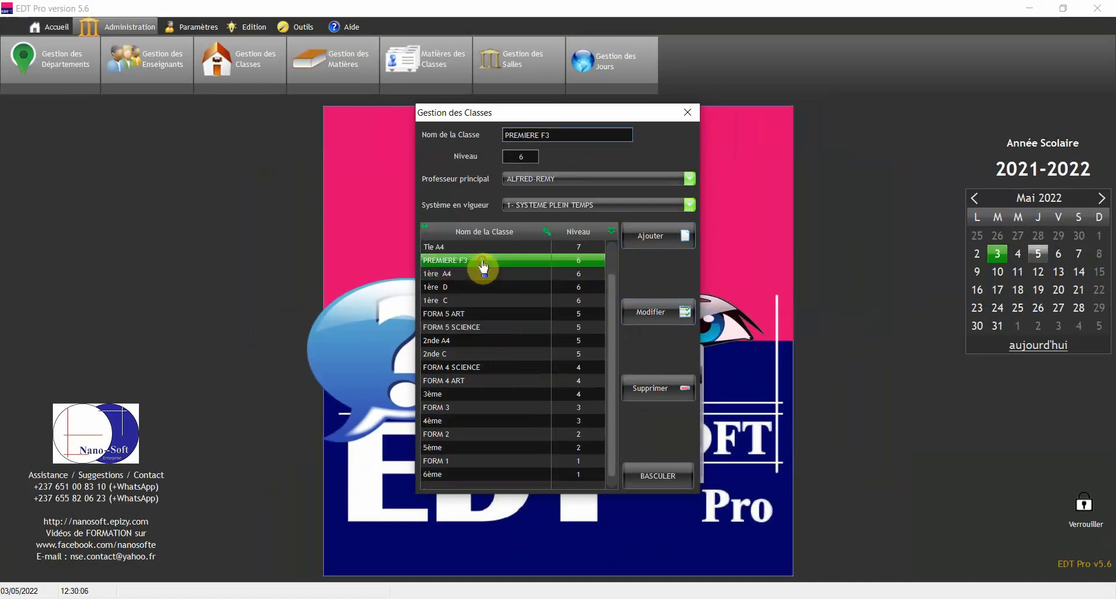
pyautogui.click(656, 392)
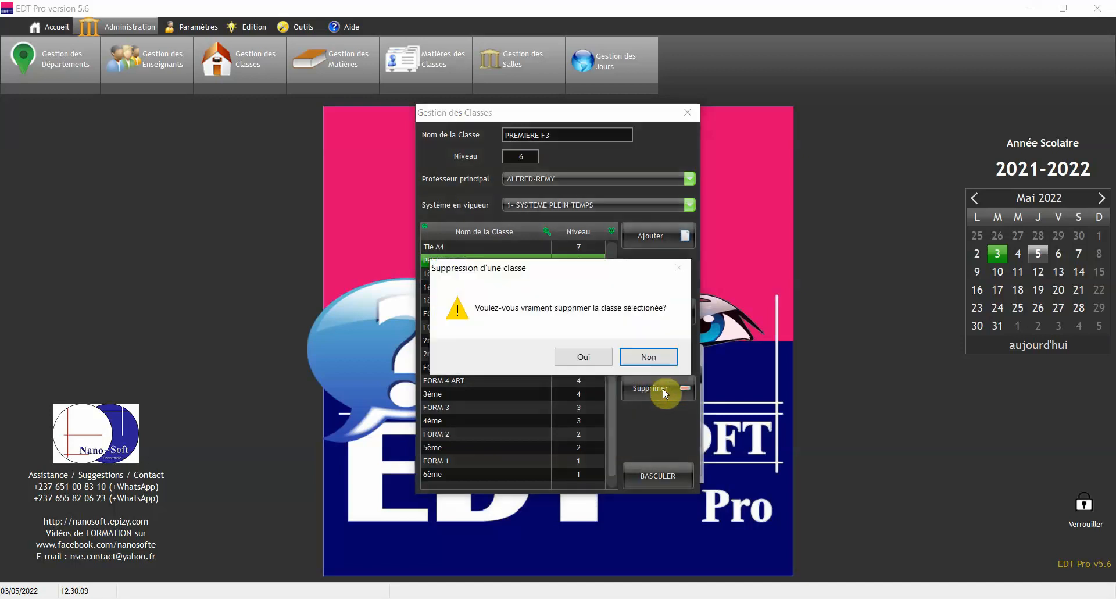
pyautogui.click(584, 358)
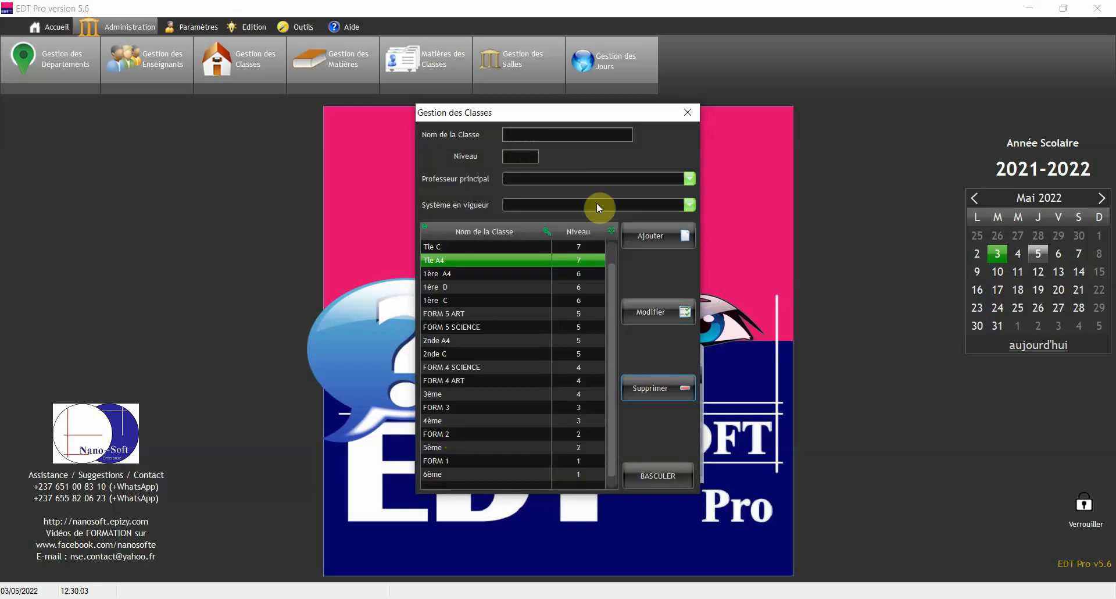
pyautogui.click(692, 114)
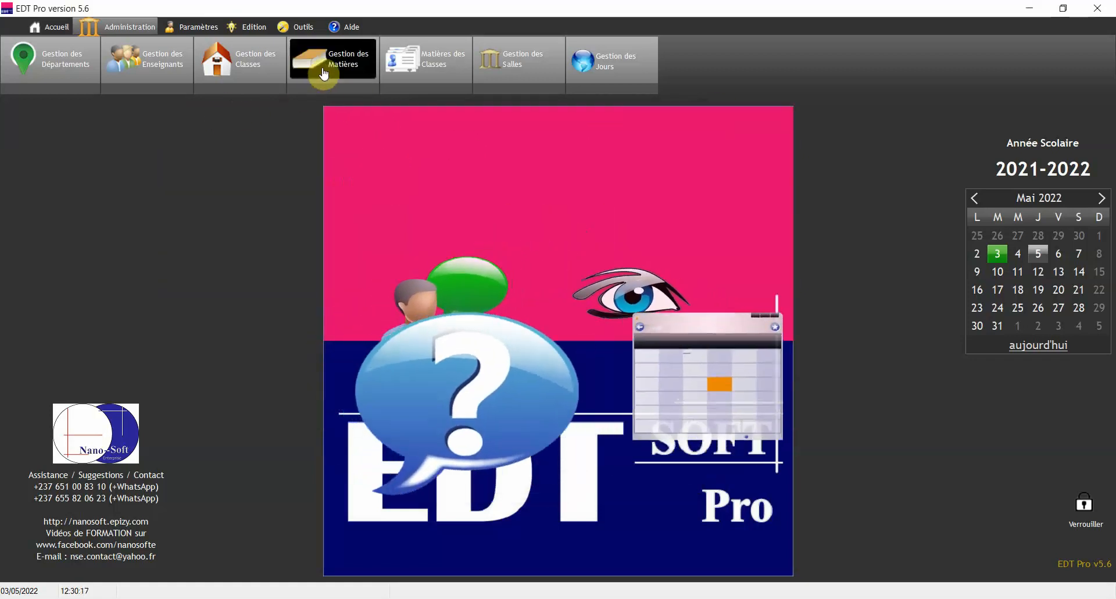
# In Gestion des Matières, scroll to the list's end and start a TRAVAIL MAUEL subject row
pyautogui.click(322, 70)
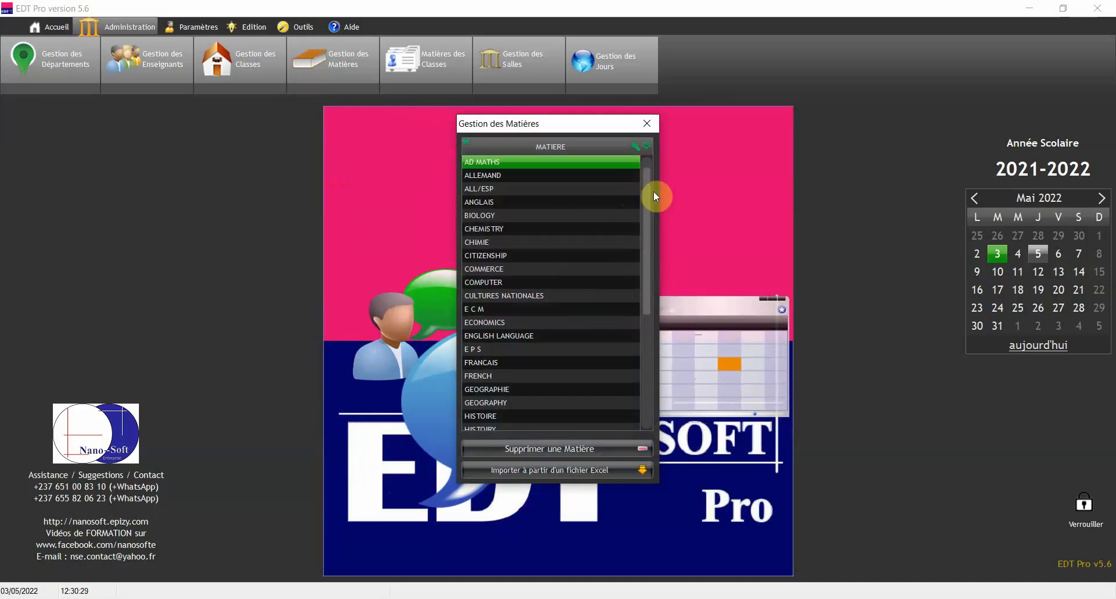
pyautogui.moveTo(649, 178); pyautogui.dragTo(645, 336)
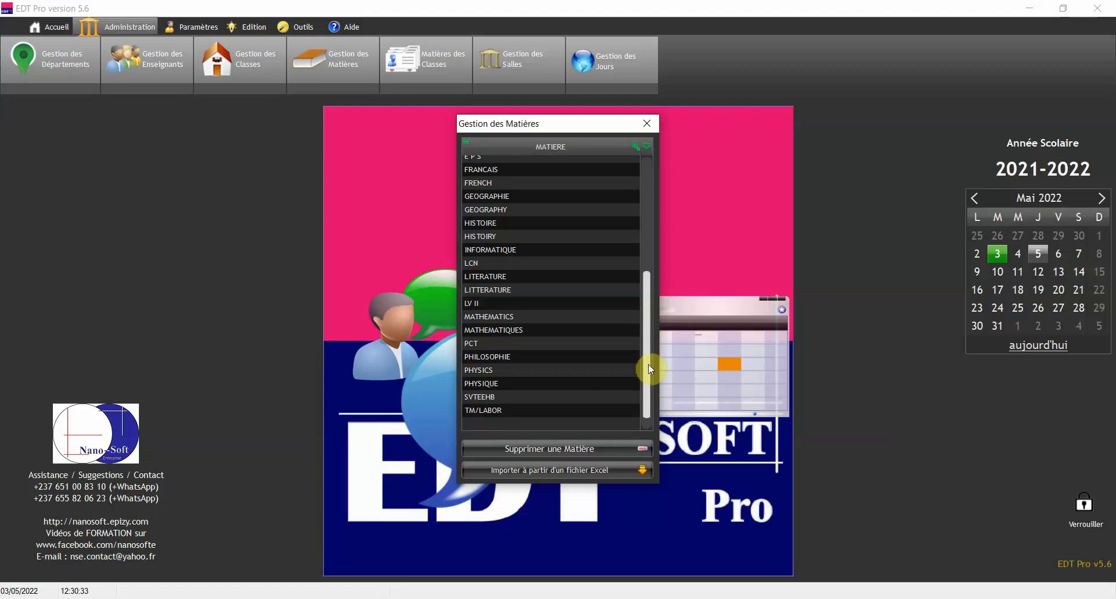
pyautogui.moveTo(648, 365); pyautogui.dragTo(647, 214)
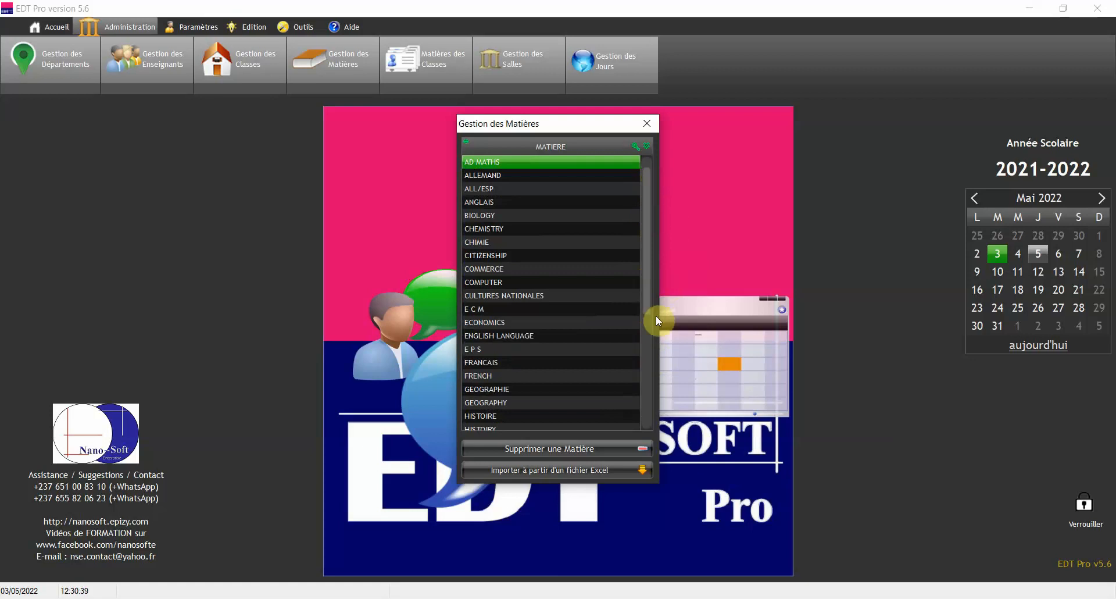
pyautogui.moveTo(648, 200); pyautogui.dragTo(648, 359)
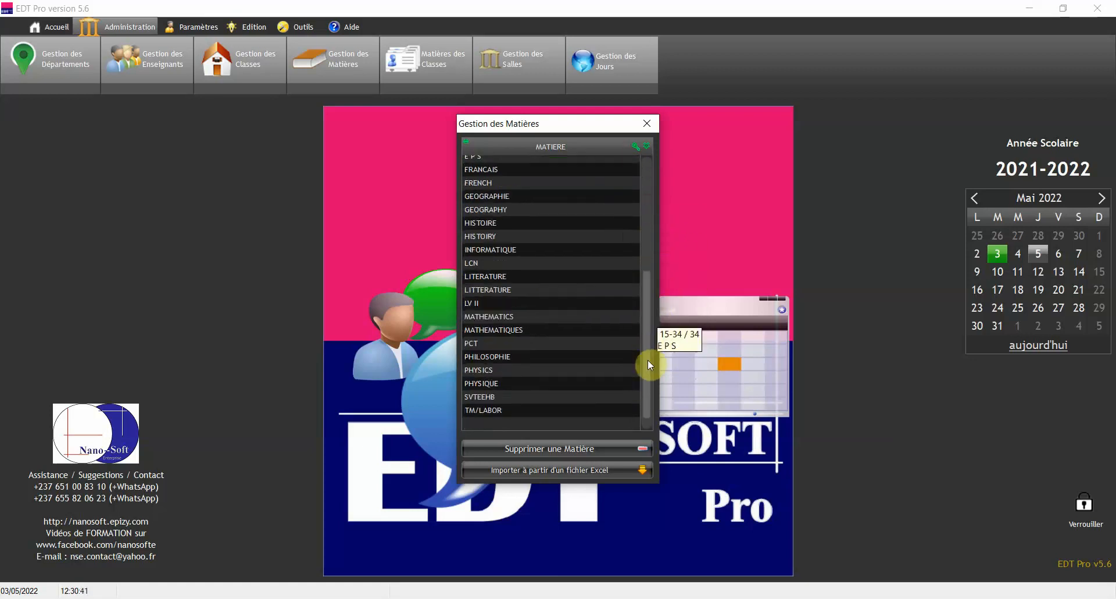
pyautogui.click(551, 423)
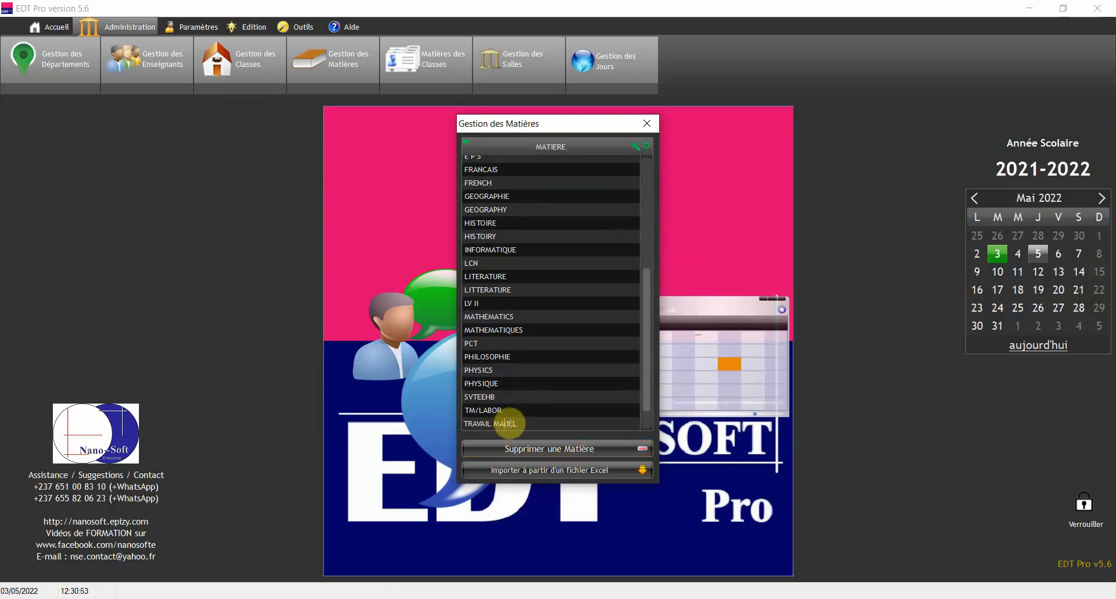
# Commit the last subject row as TRAVAIL MANUEL and select it in the list
pyautogui.click(579, 412)
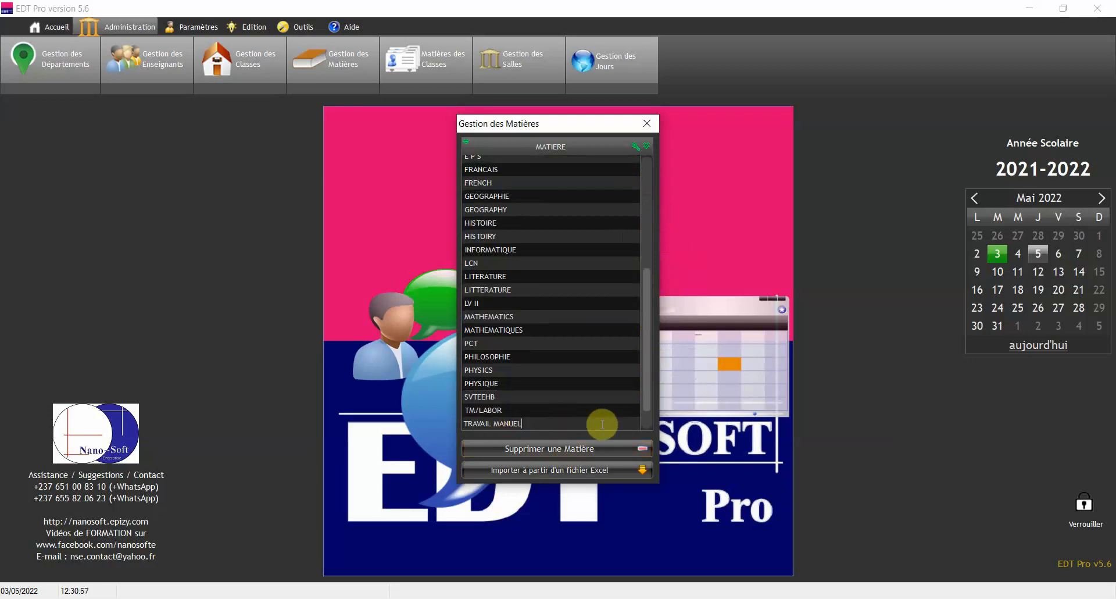
pyautogui.press('Return')
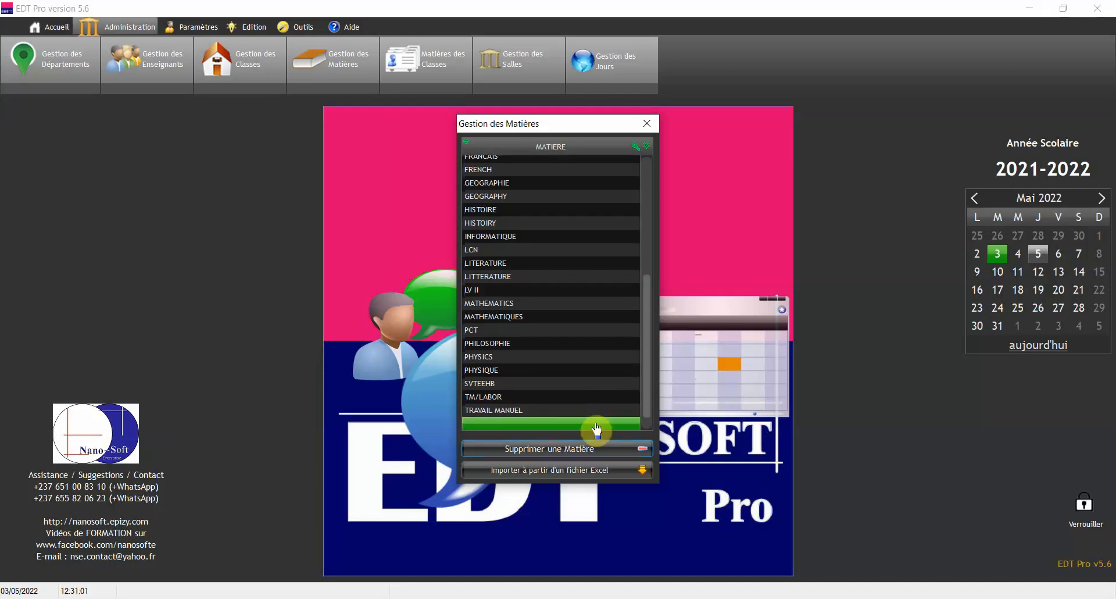
pyautogui.click(593, 360)
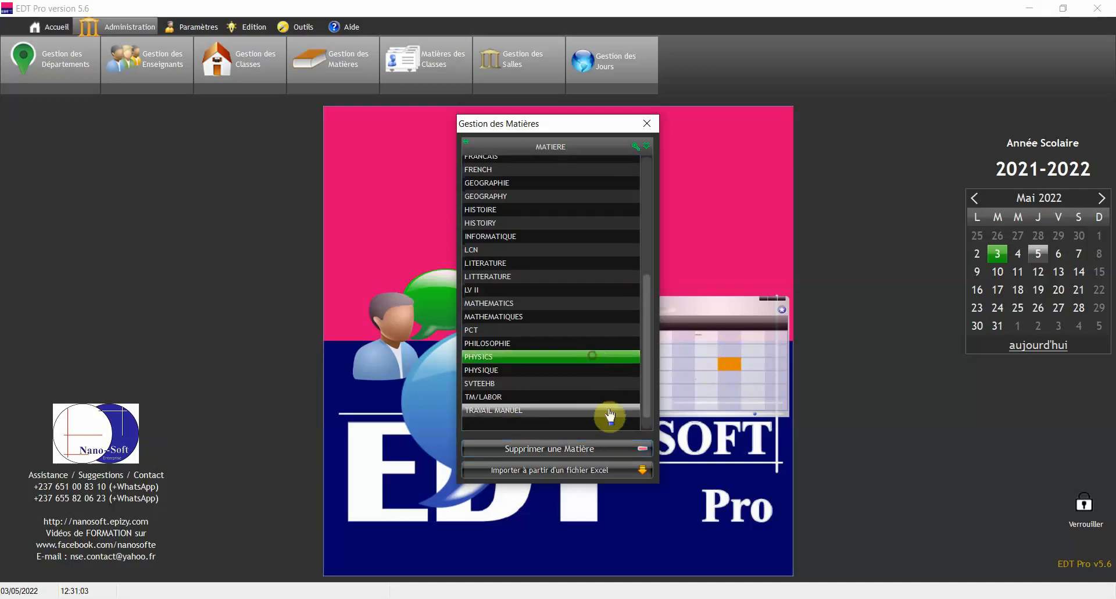
pyautogui.click(548, 411)
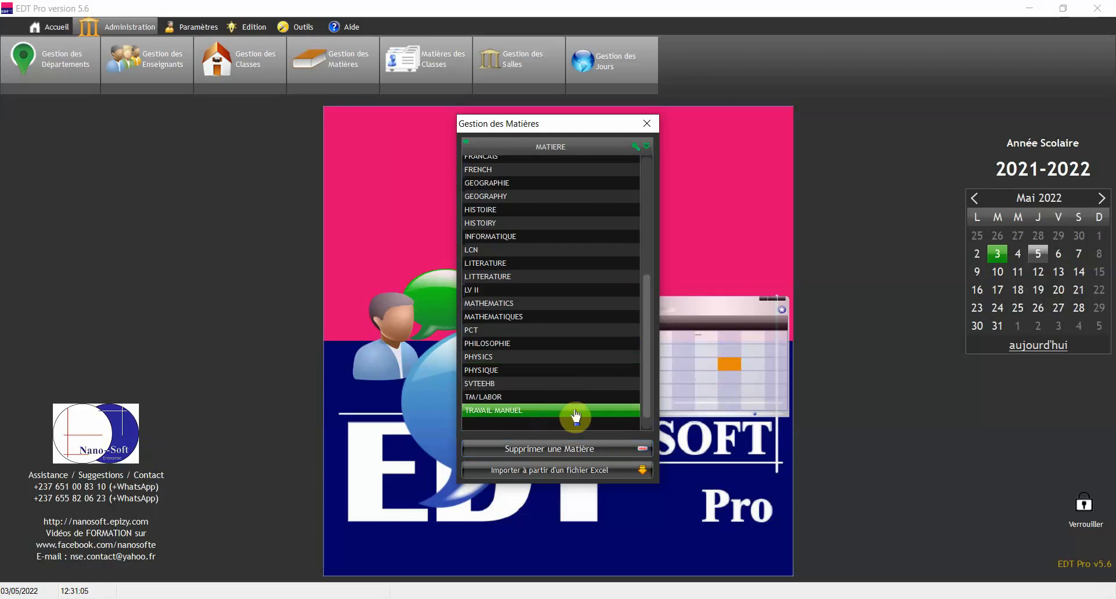
# Delete the TRAVAIL MANUEL subject and scroll to the end of the subject list
pyautogui.click(564, 448)
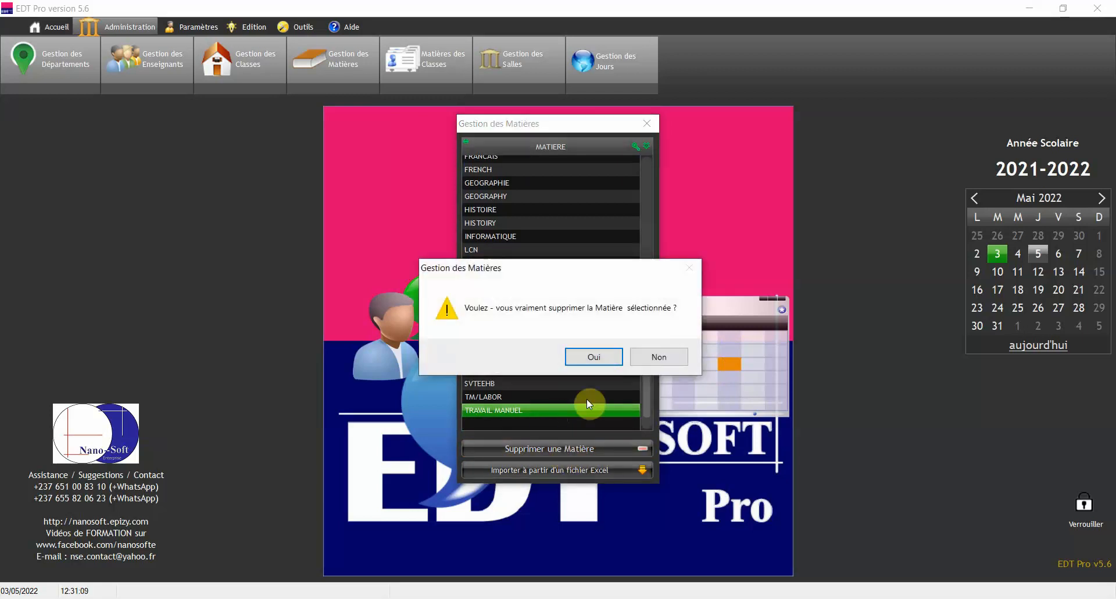
pyautogui.click(598, 355)
pyautogui.moveTo(647, 289); pyautogui.dragTo(644, 427)
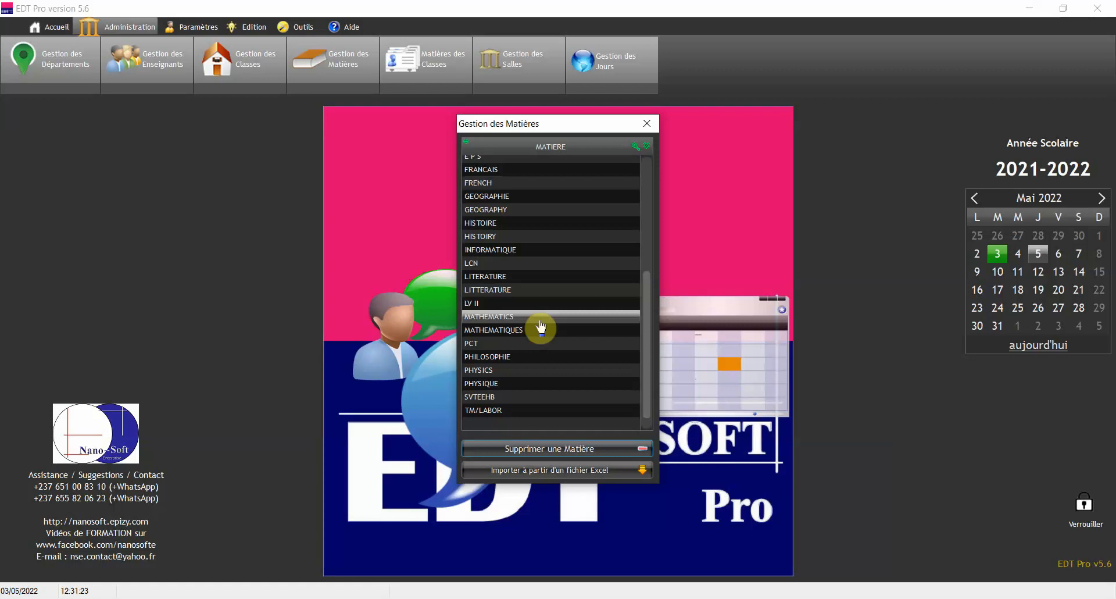
# Start an Excel import with workbook 3, cancel it, and close the subject list
pyautogui.click(555, 478)
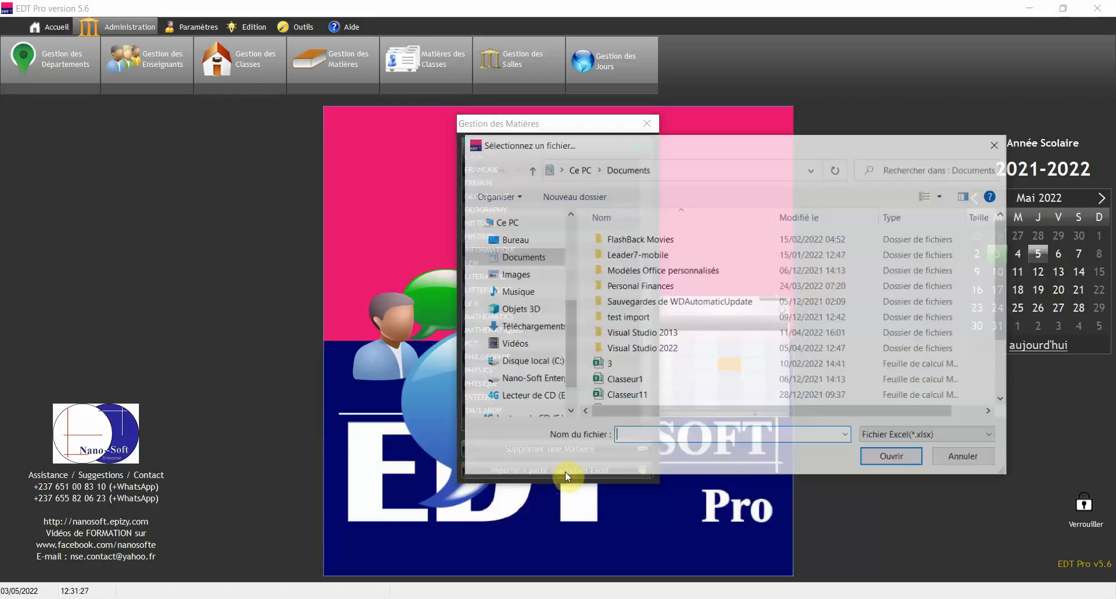
pyautogui.click(616, 364)
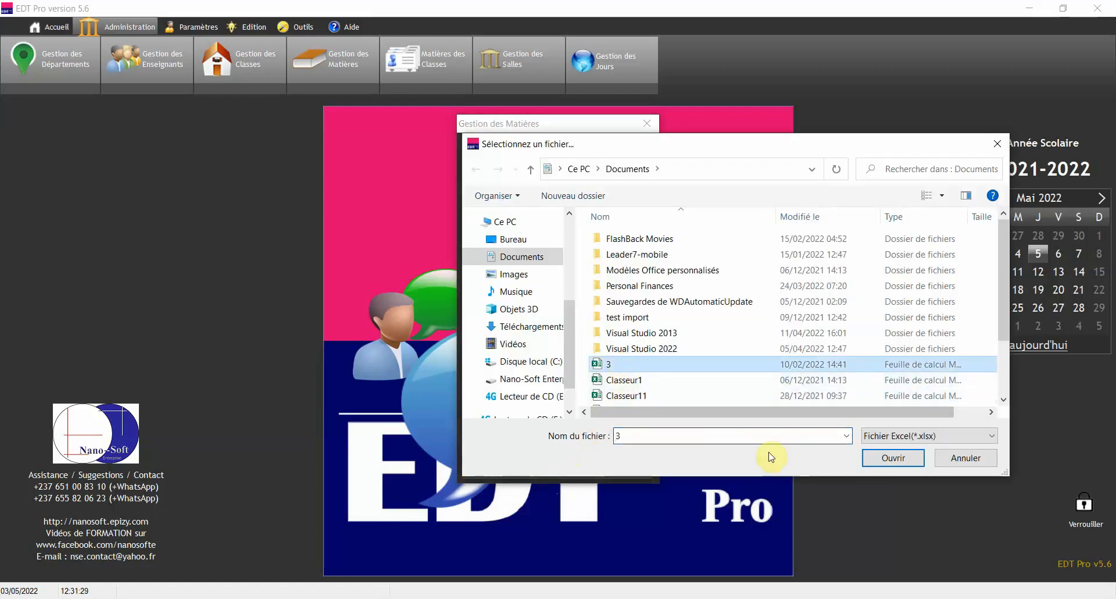
pyautogui.click(956, 458)
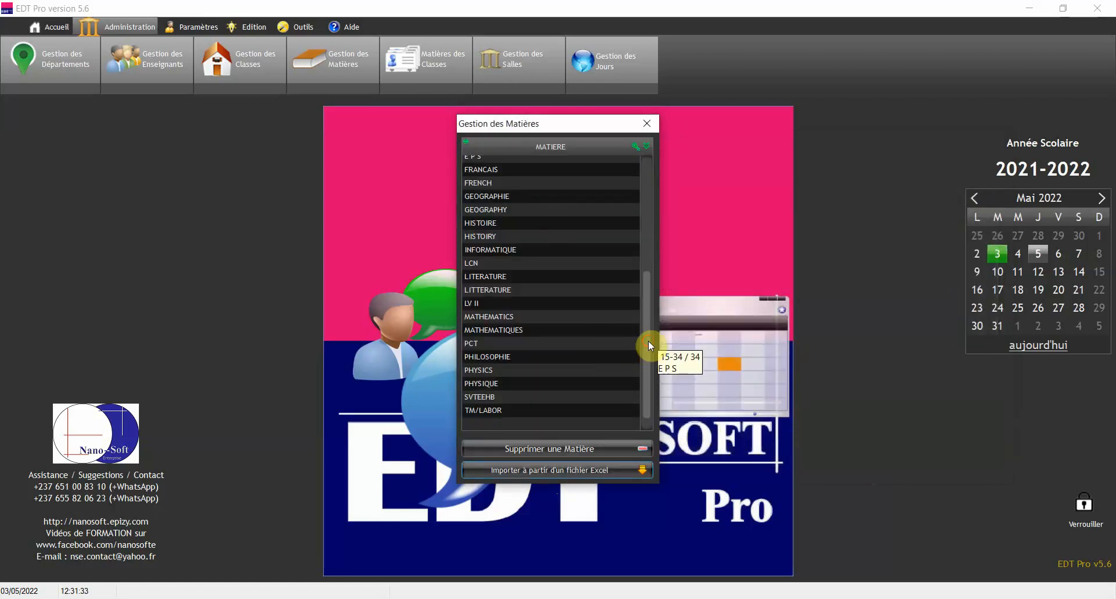
pyautogui.moveTo(647, 340); pyautogui.dragTo(658, 173)
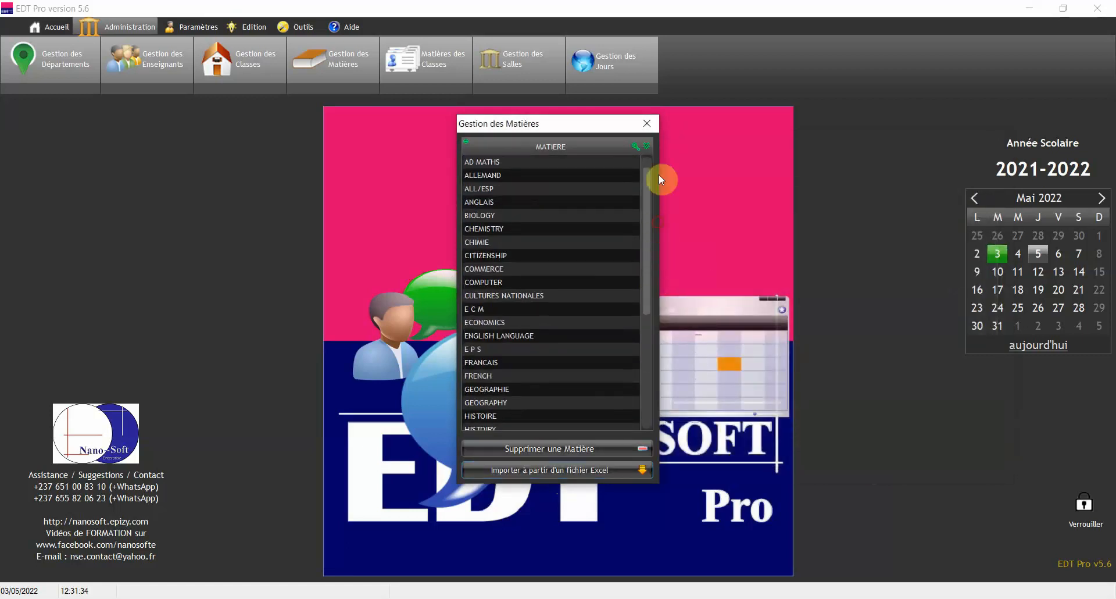
pyautogui.click(648, 123)
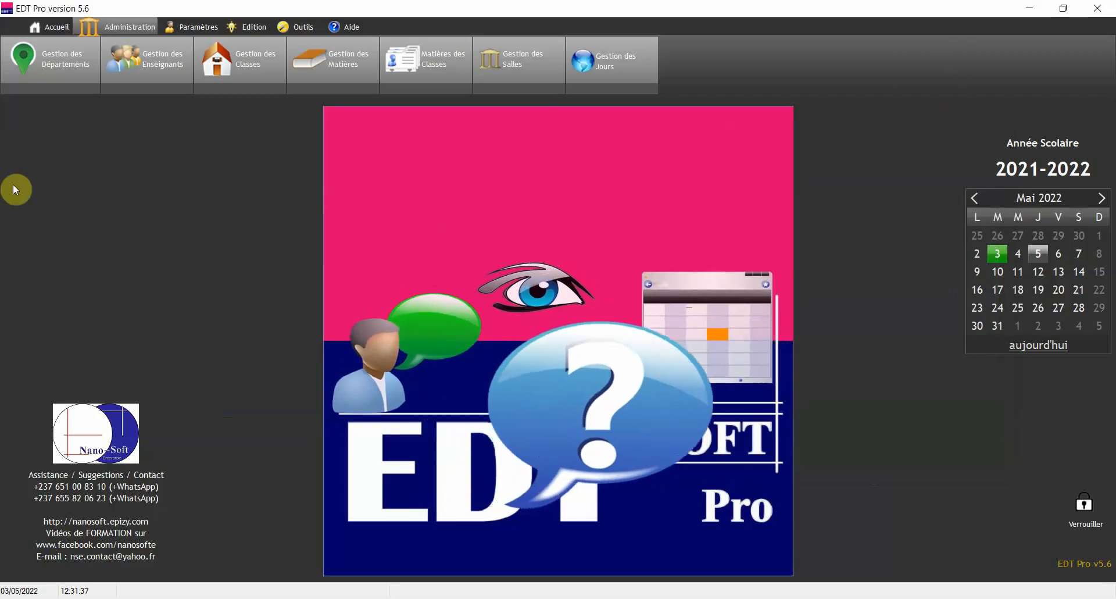
# Browse the COMMERCE, ENGLISH LANGUAGE and SCIENCES PHYSIQUES departments, then open Matières des Classes
pyautogui.click(49, 67)
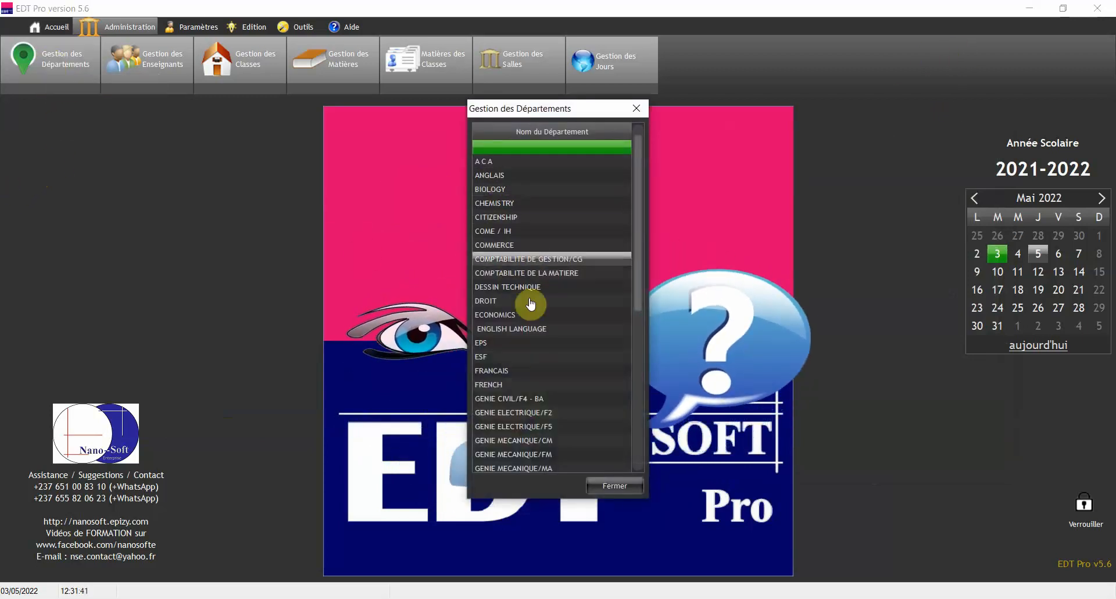
pyautogui.click(526, 245)
pyautogui.click(527, 327)
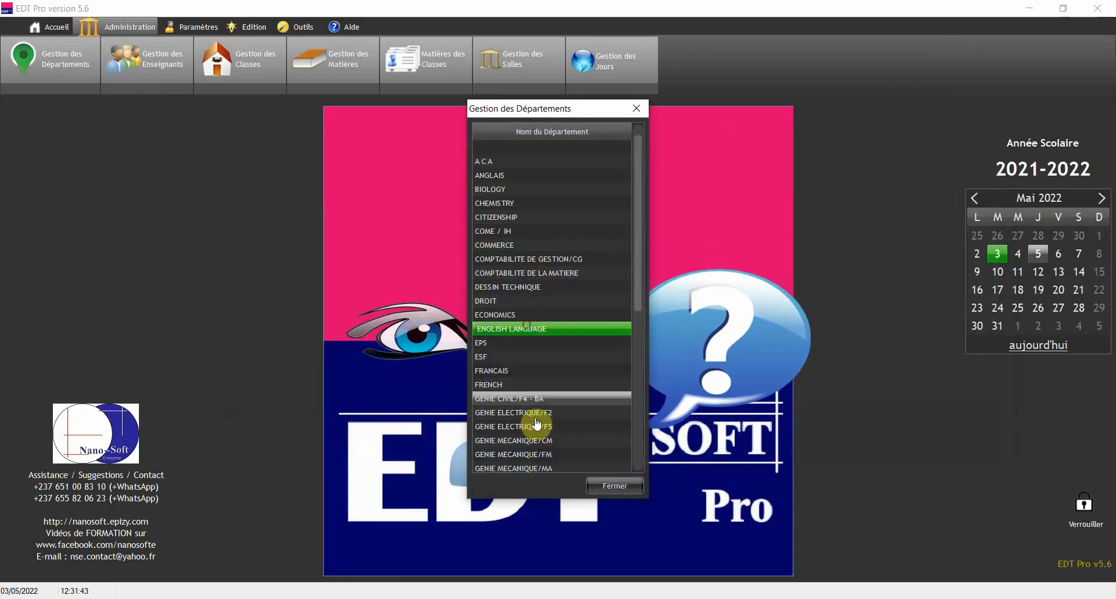
pyautogui.moveTo(640, 225); pyautogui.dragTo(643, 388)
pyautogui.click(522, 408)
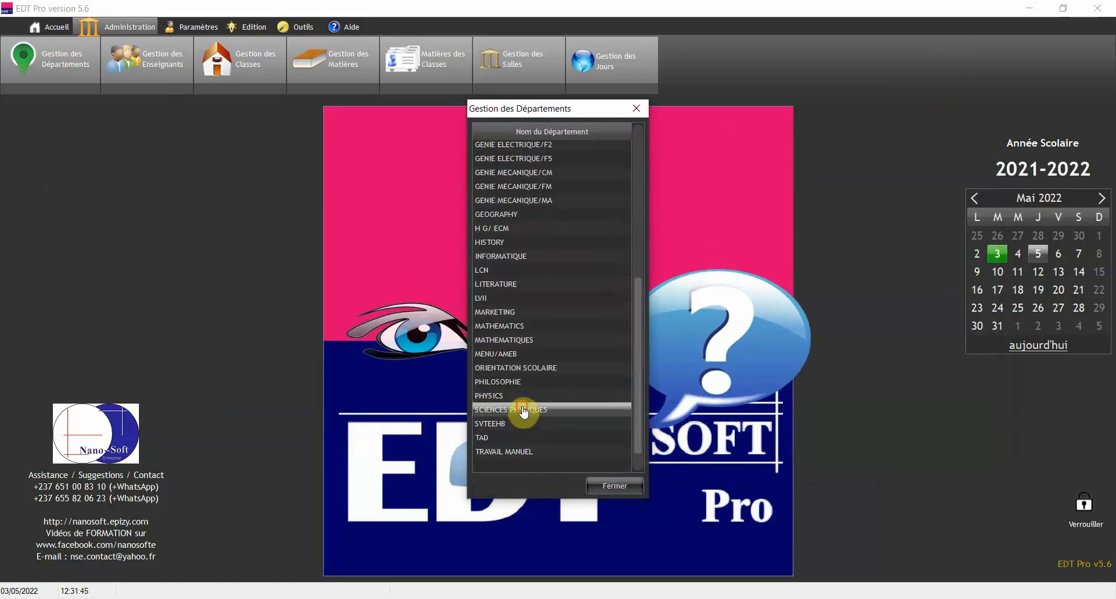
pyautogui.click(636, 109)
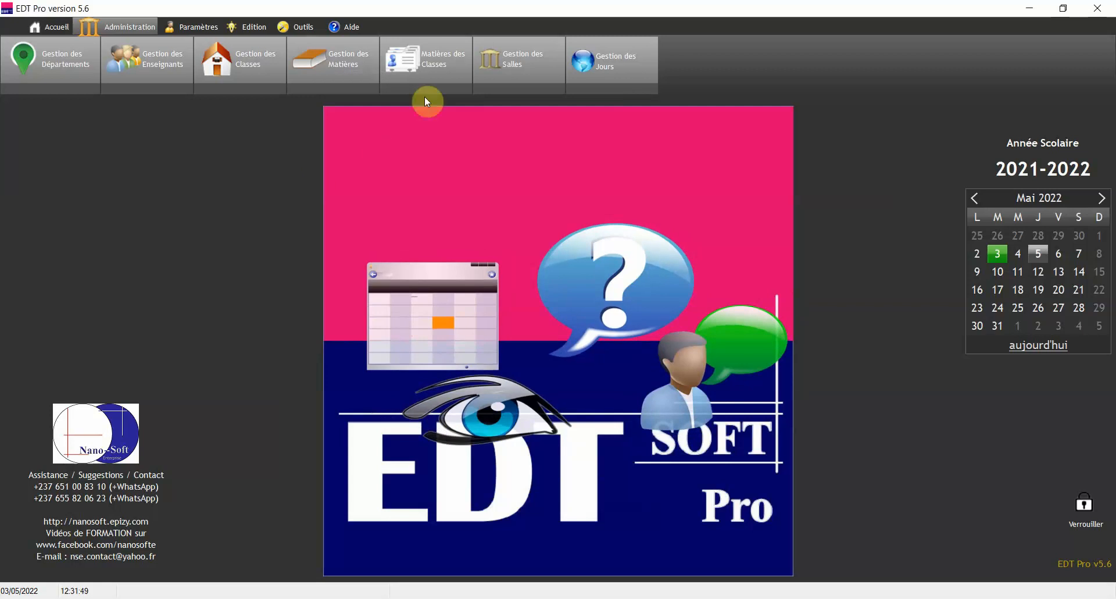
pyautogui.click(427, 61)
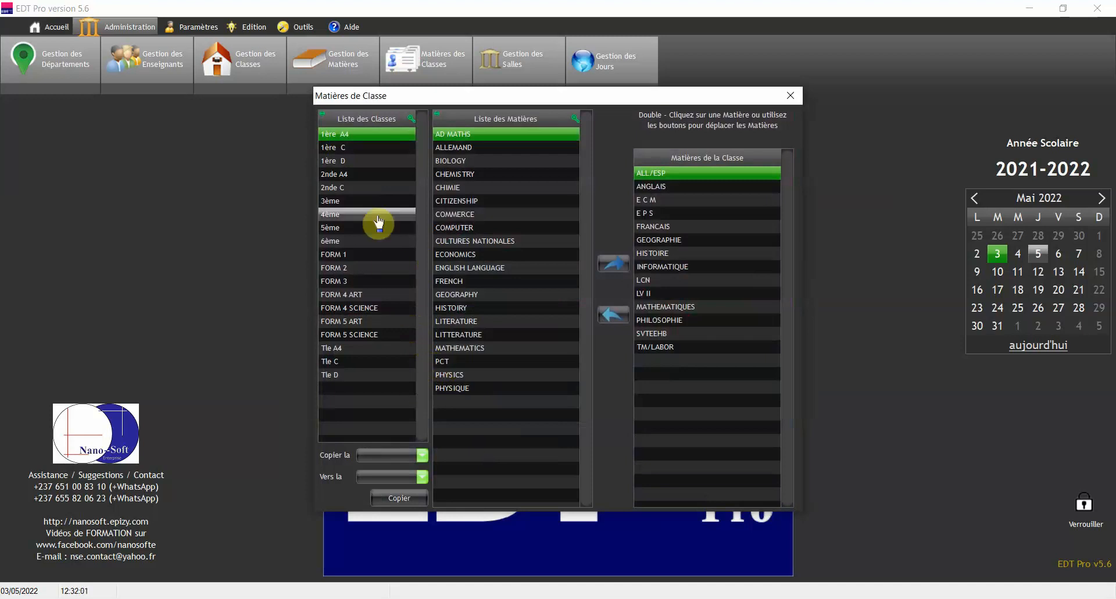
# Add ALLEMAND and CHEMISTRY to class 1ère D's subjects
pyautogui.click(373, 161)
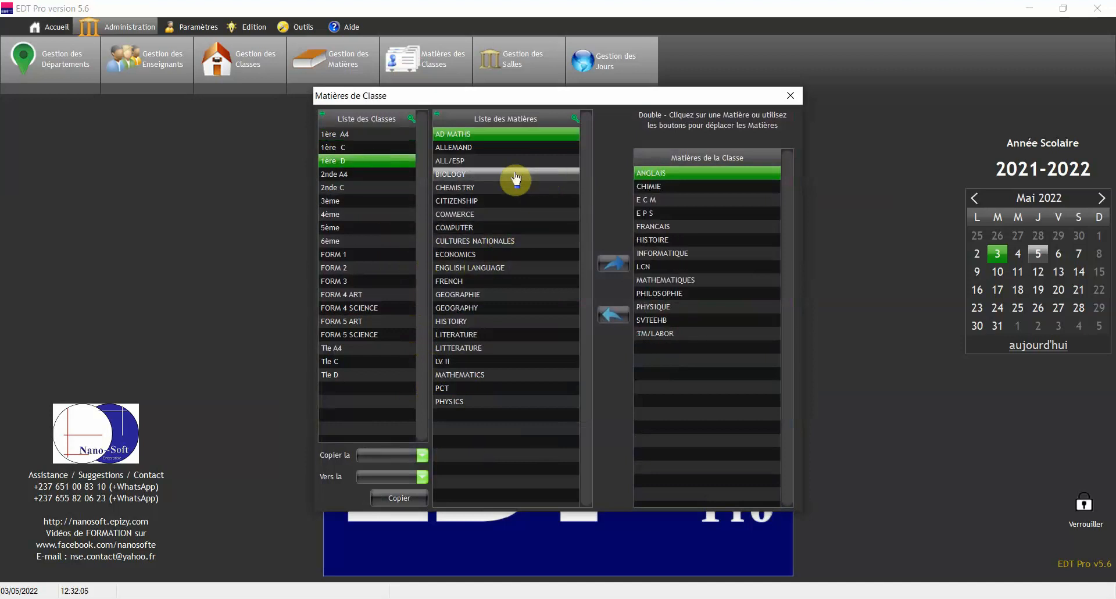
pyautogui.click(487, 152)
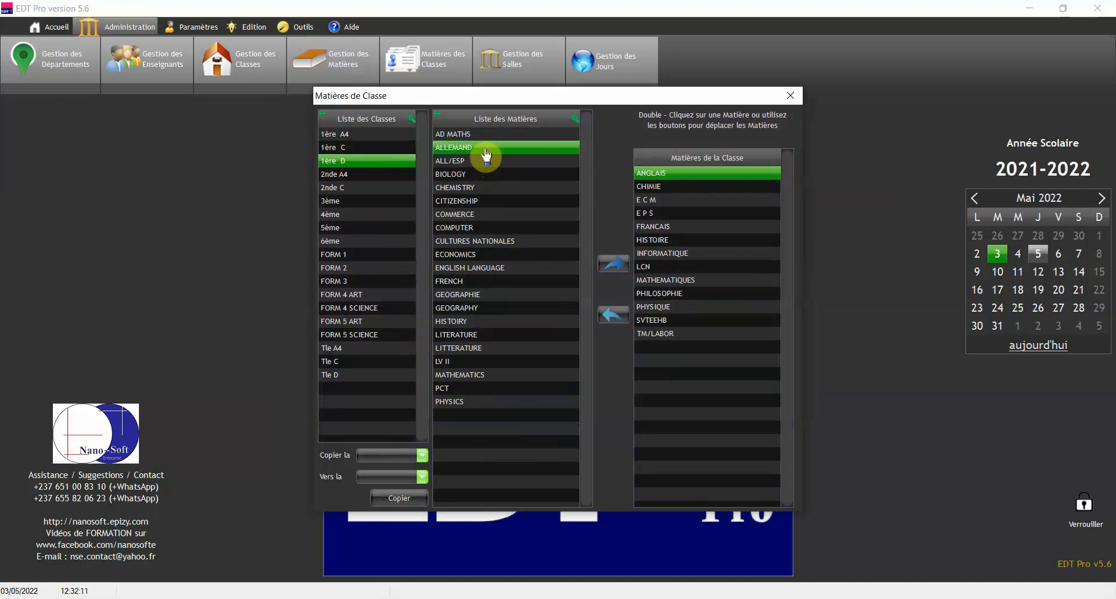
pyautogui.click(613, 272)
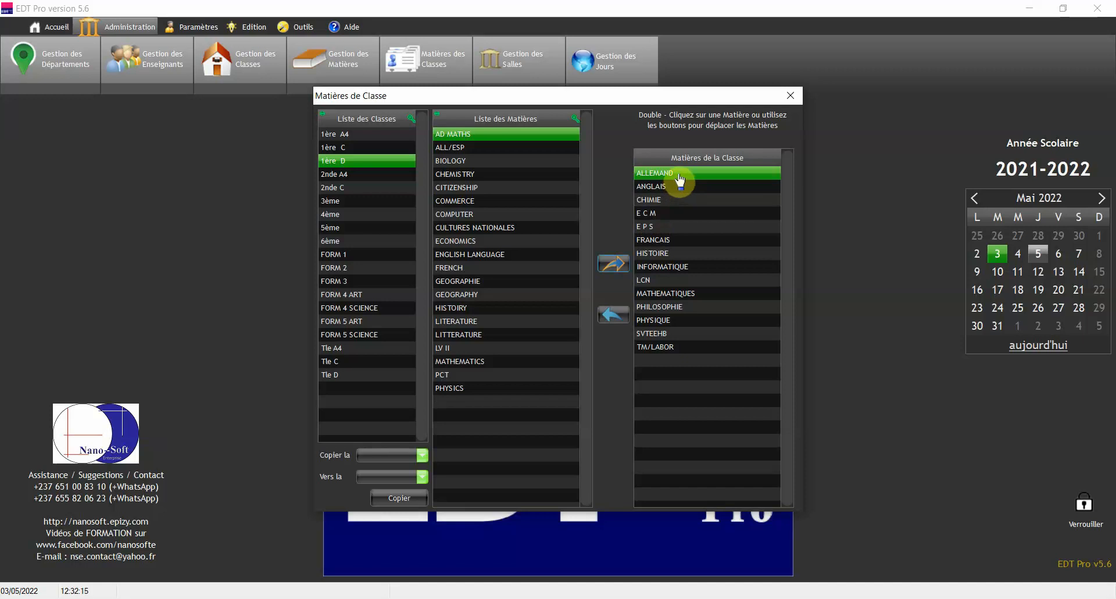
pyautogui.click(475, 163)
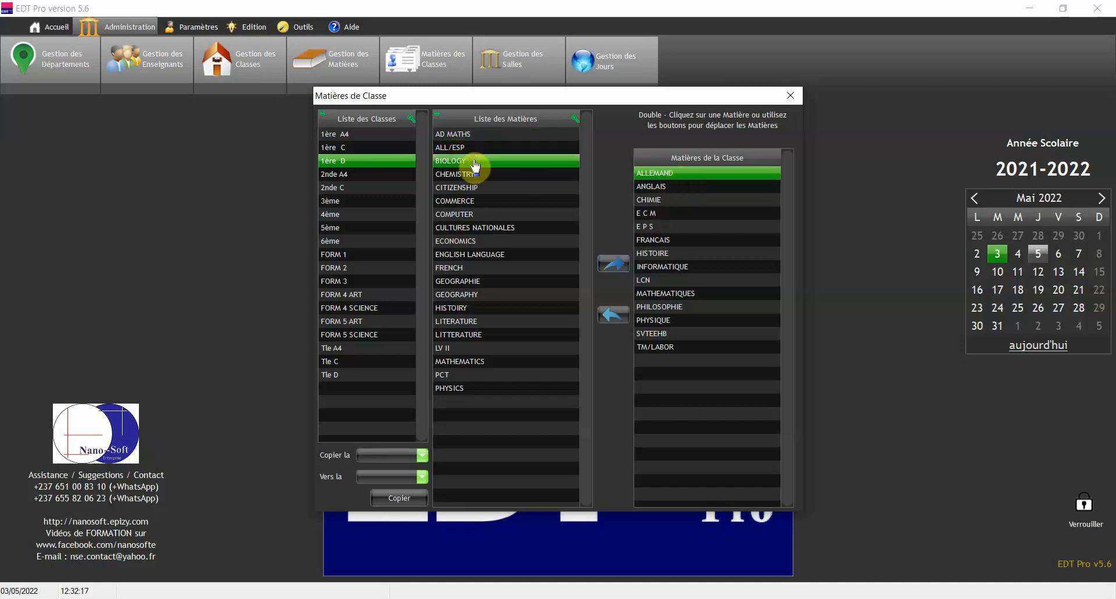
pyautogui.click(478, 174)
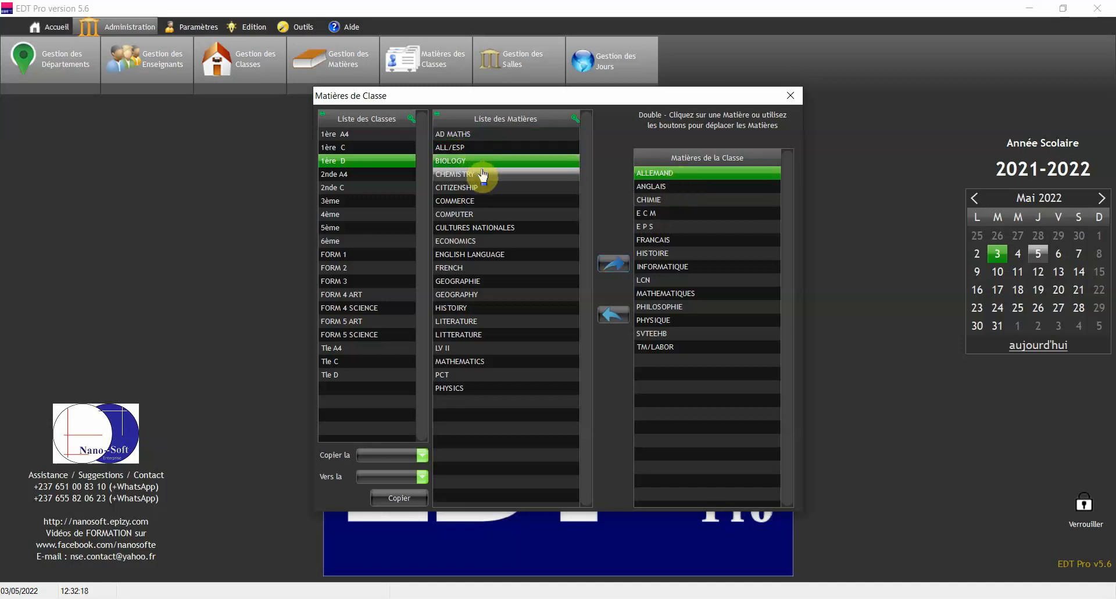
pyautogui.click(615, 268)
# Remove CHEMISTRY and ALLEMAND from 1ère D's subjects again
pyautogui.click(699, 200)
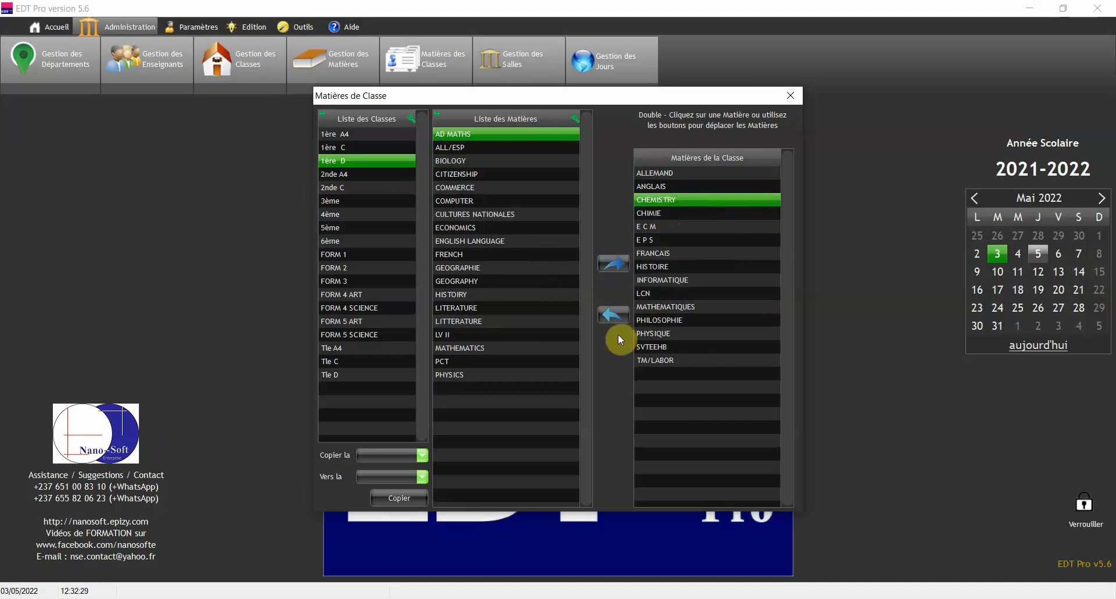
pyautogui.click(612, 318)
pyautogui.click(679, 175)
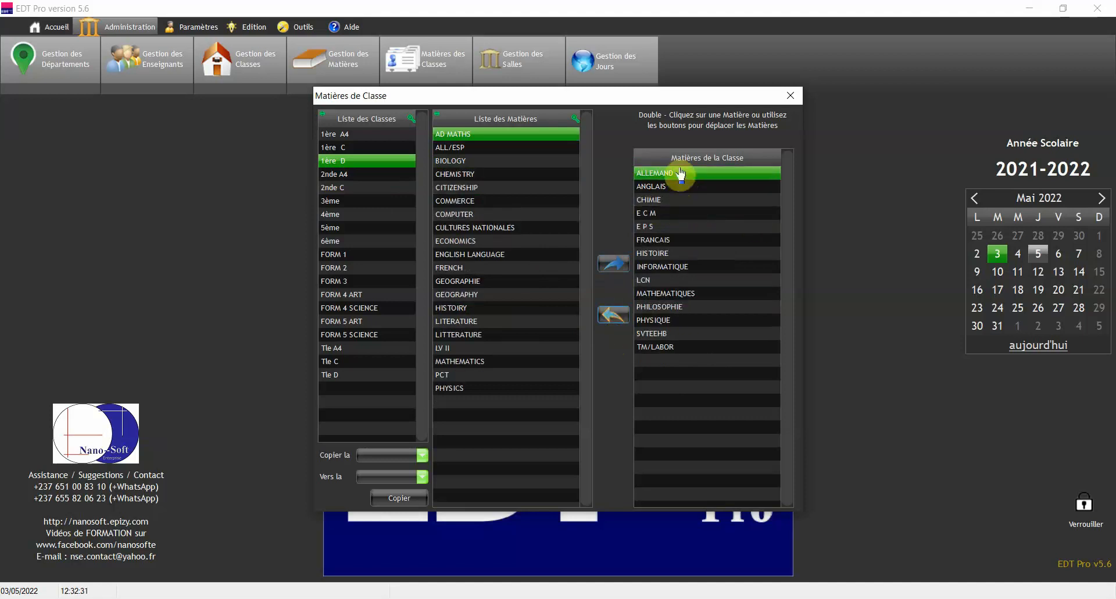
pyautogui.click(609, 321)
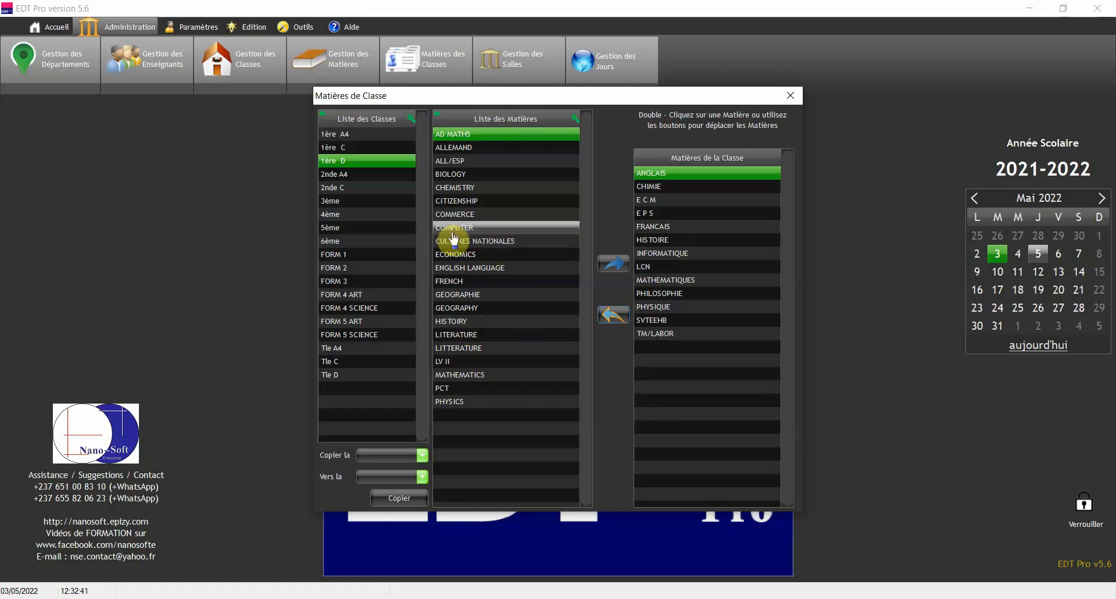
pyautogui.click(352, 187)
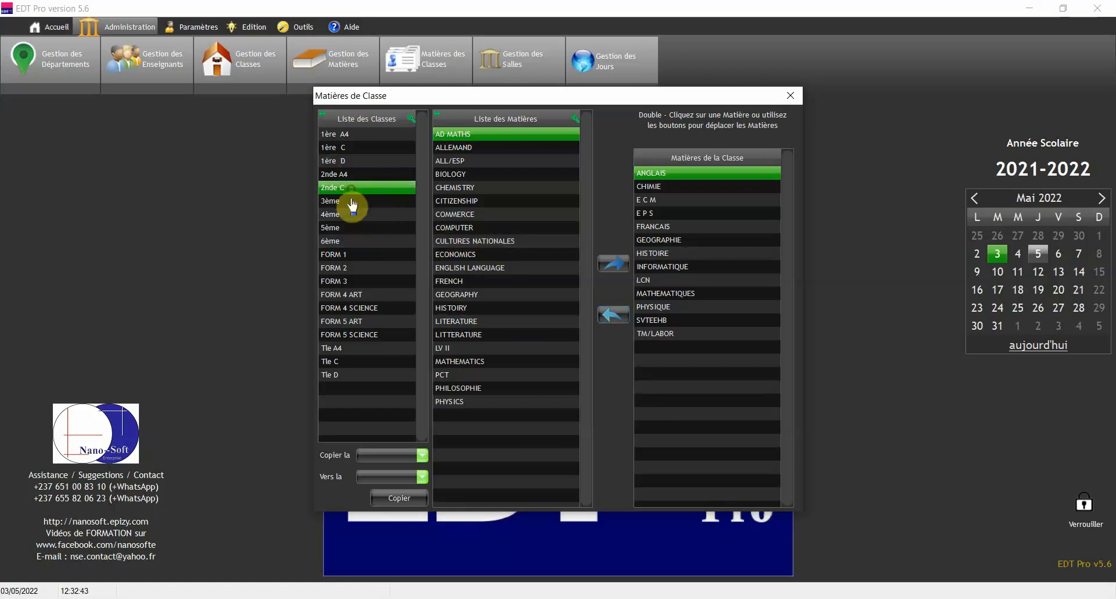
pyautogui.click(355, 240)
pyautogui.click(358, 321)
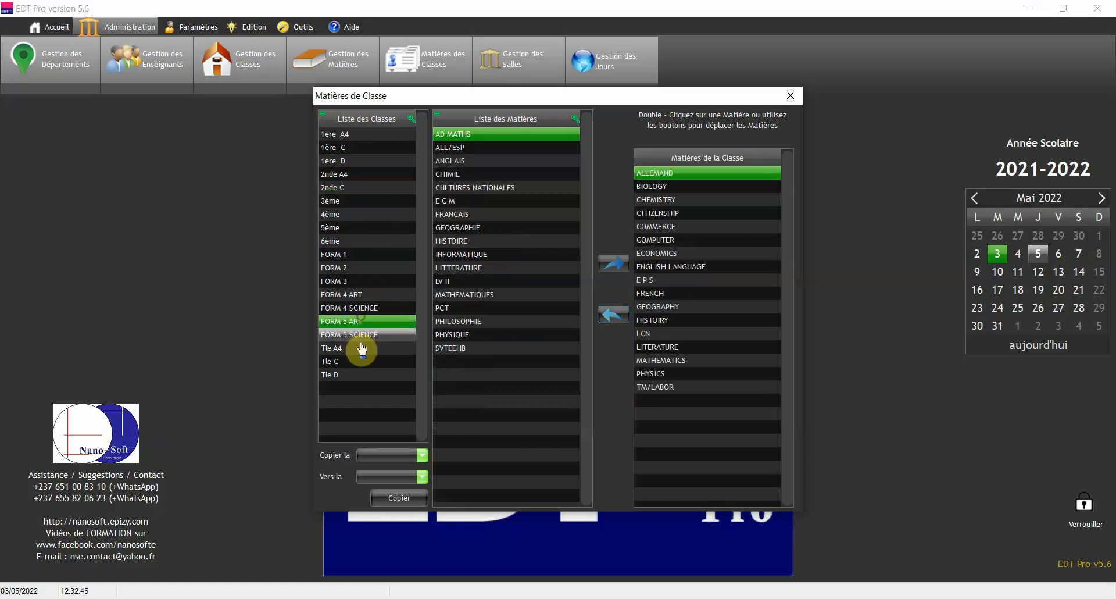
pyautogui.click(359, 347)
pyautogui.click(365, 269)
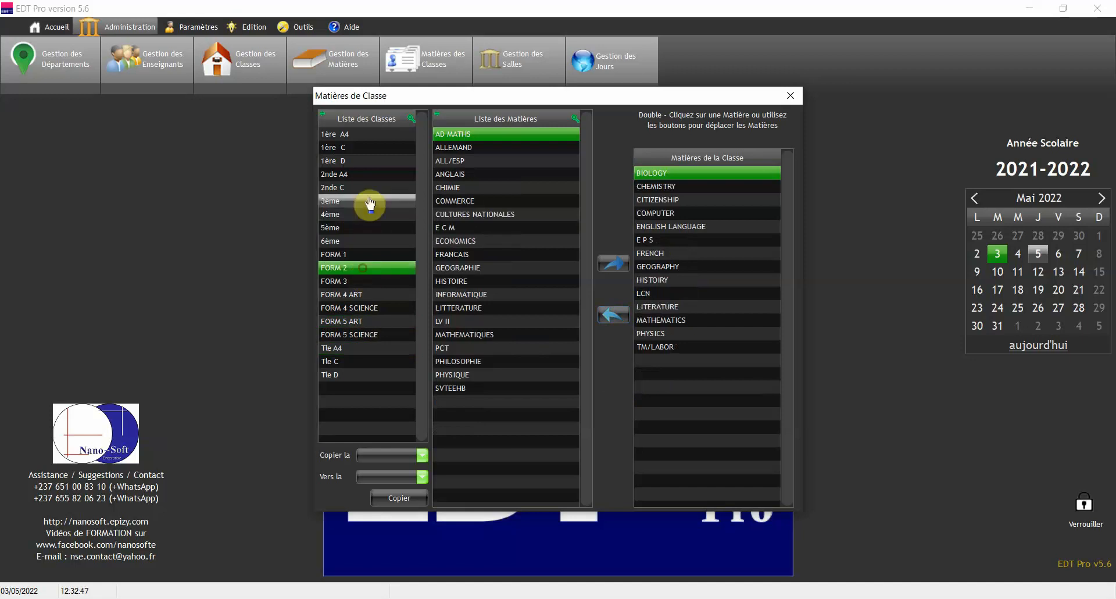
pyautogui.click(360, 187)
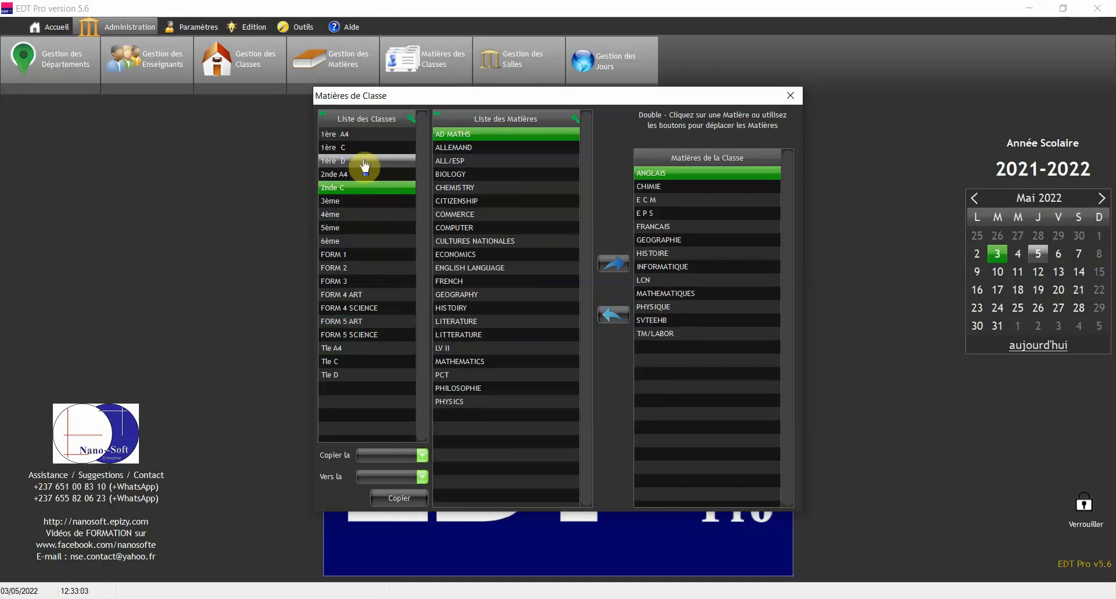
pyautogui.click(365, 163)
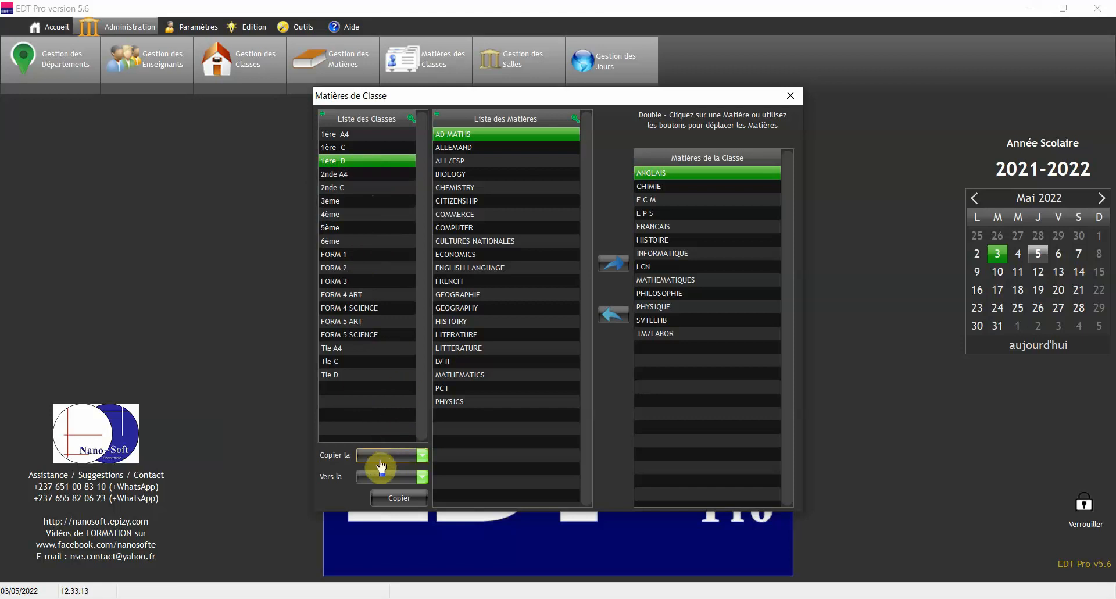
pyautogui.click(399, 462)
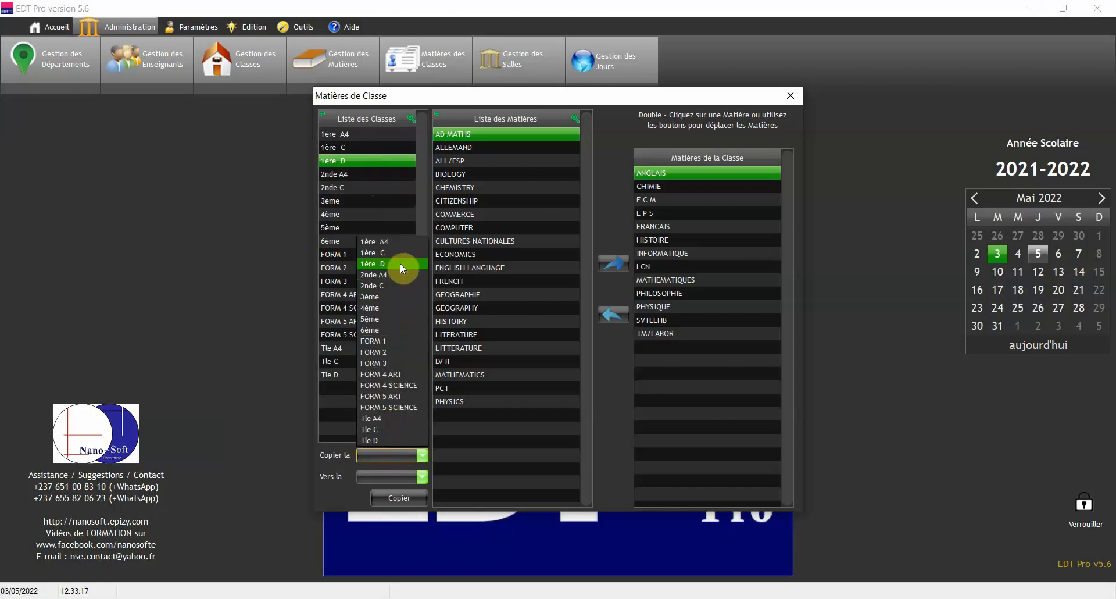
pyautogui.click(400, 262)
pyautogui.click(390, 477)
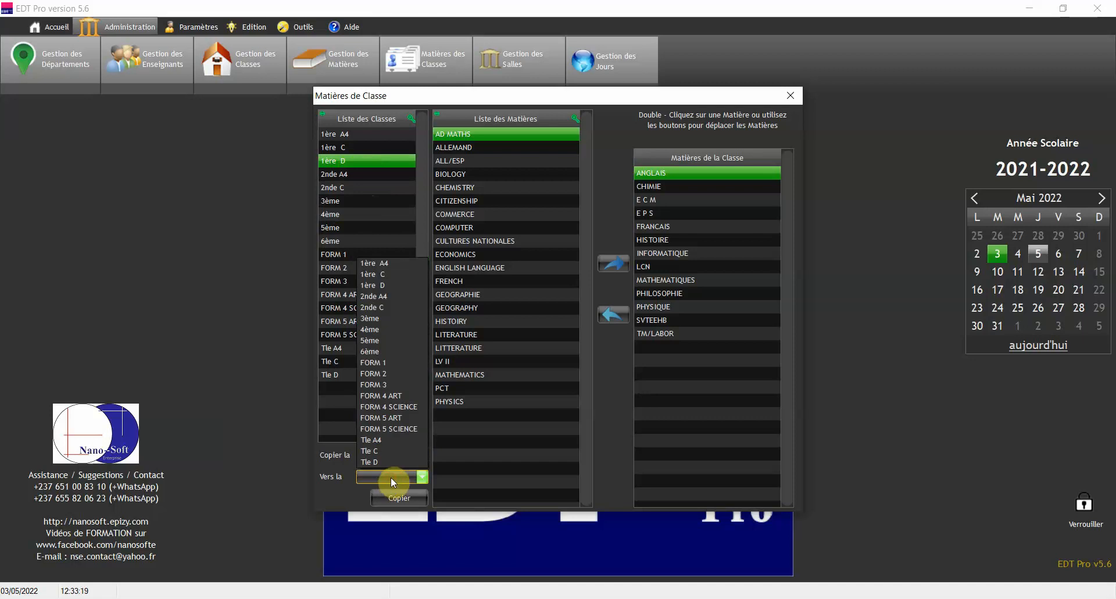
pyautogui.click(393, 460)
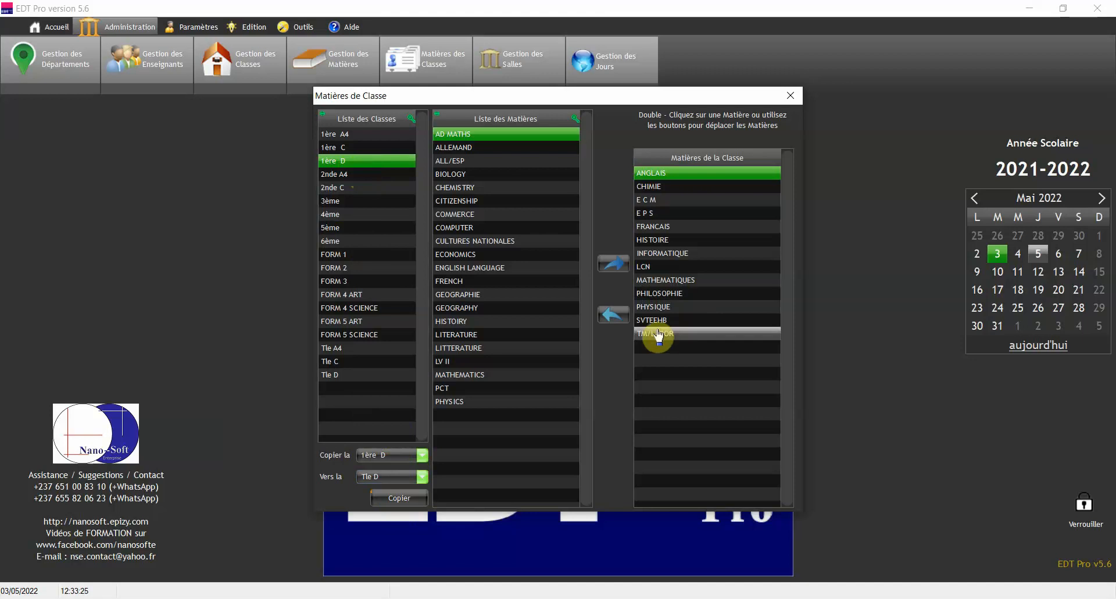
pyautogui.click(352, 375)
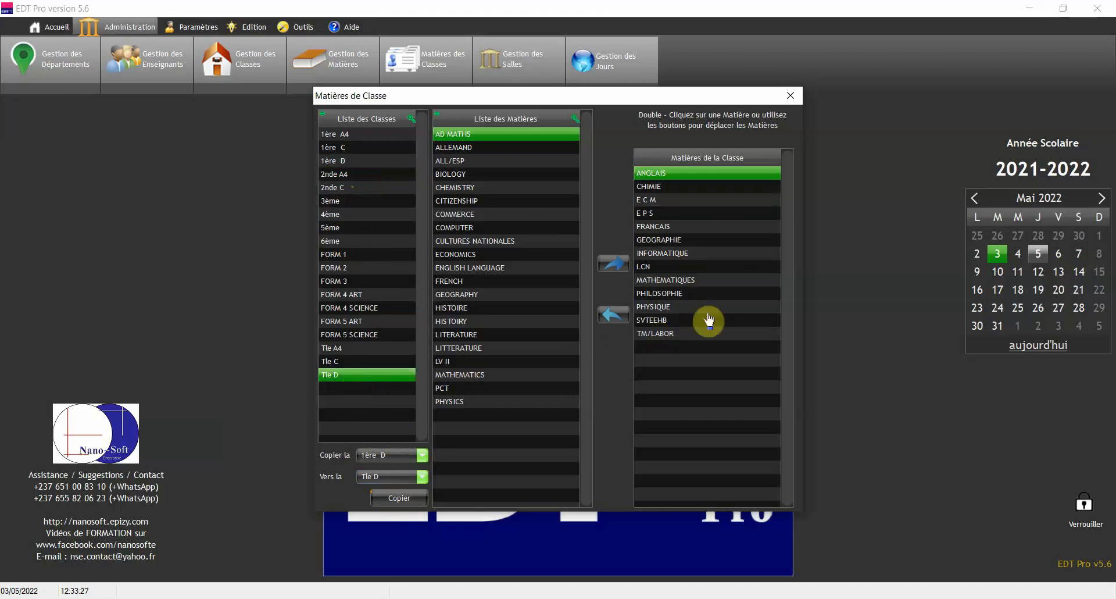
pyautogui.click(483, 241)
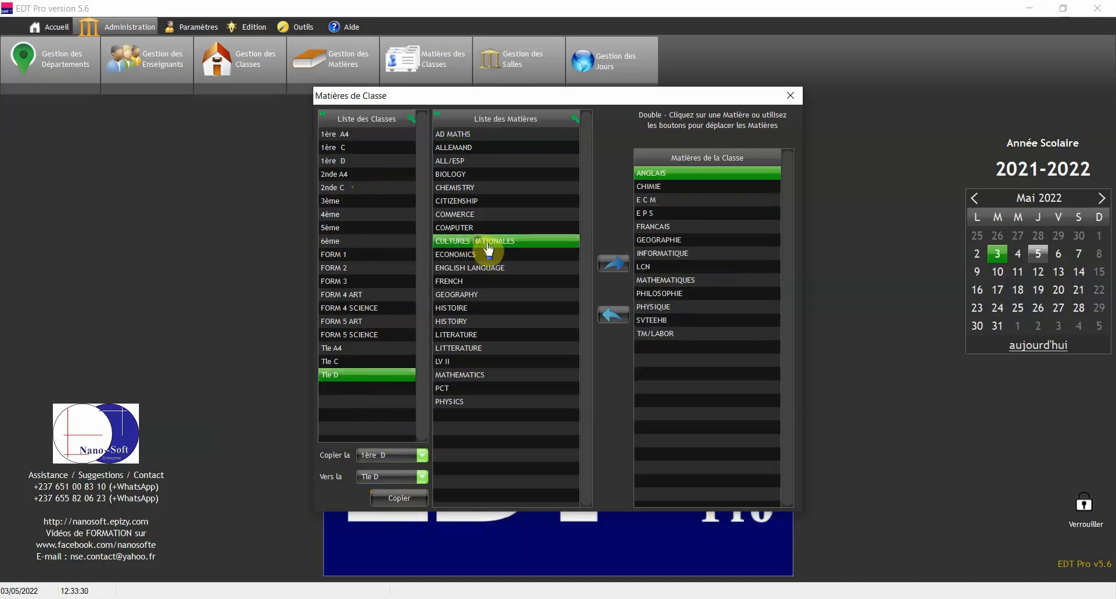
pyautogui.click(669, 240)
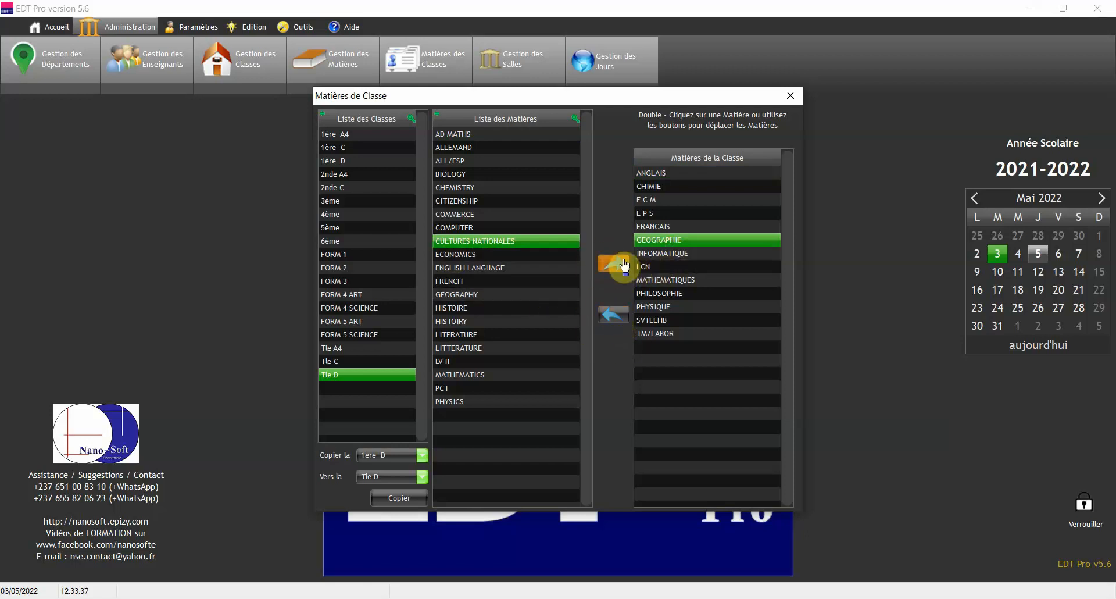
pyautogui.click(783, 101)
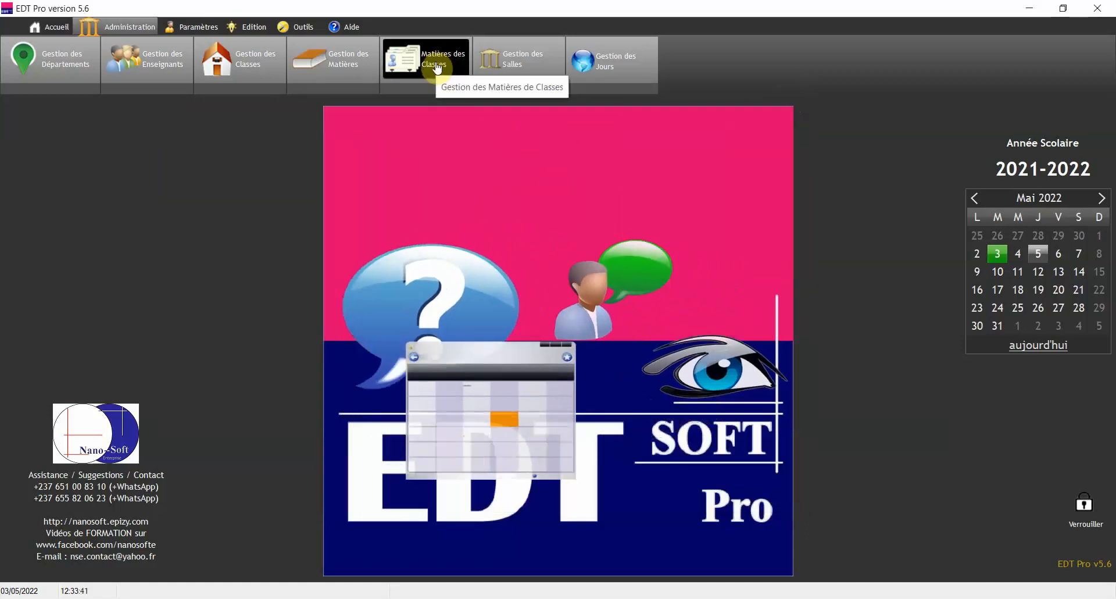
# Open Gestion des Salles, showing an empty room list
pyautogui.click(526, 70)
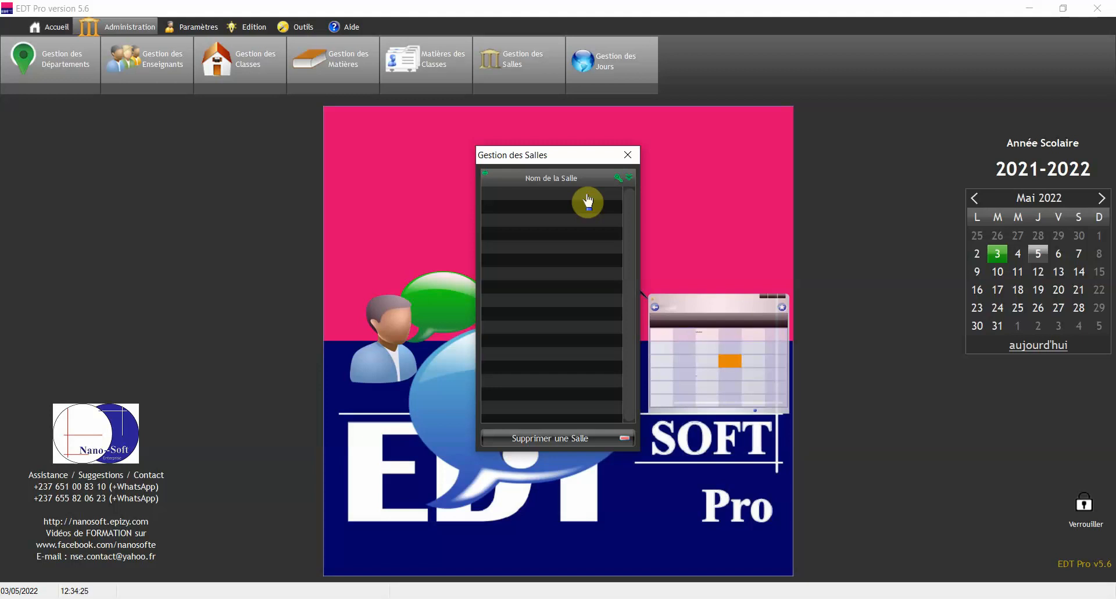
# Add rooms SALLE 1, SALLE 2 and SALLE D'INFORMATIQUE, then close the room window
pyautogui.click(587, 198)
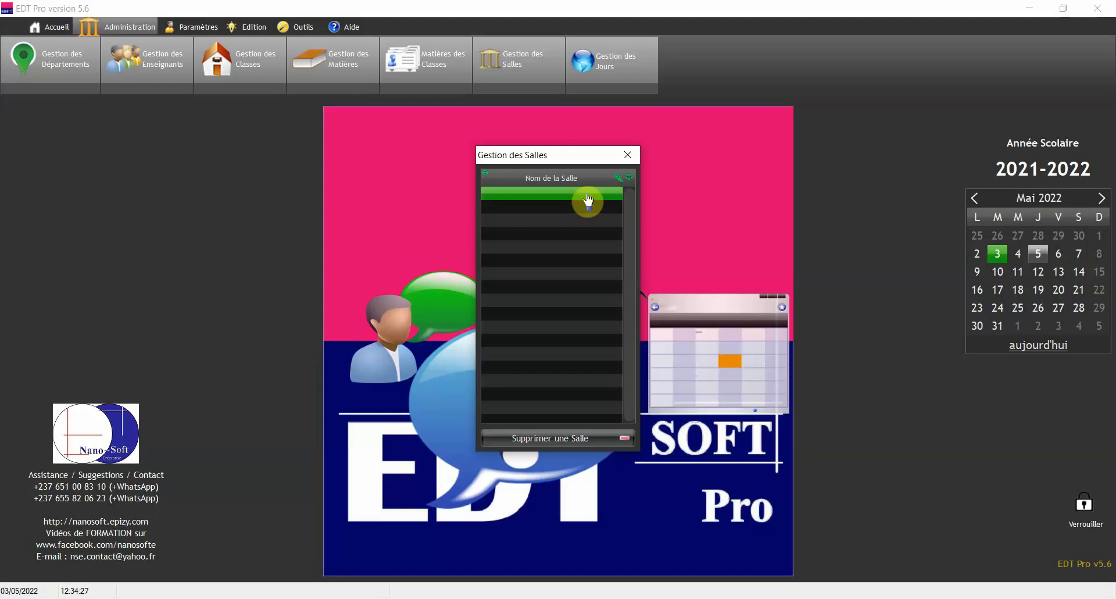
pyautogui.write('SALLE 1')
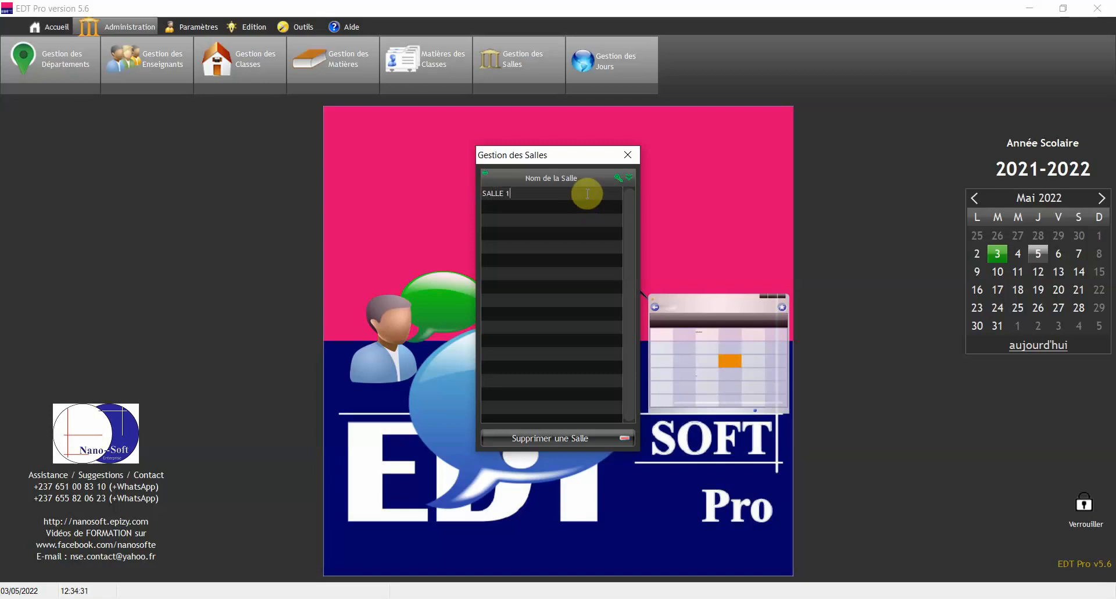
pyautogui.press('Return')
pyautogui.write('SAL')
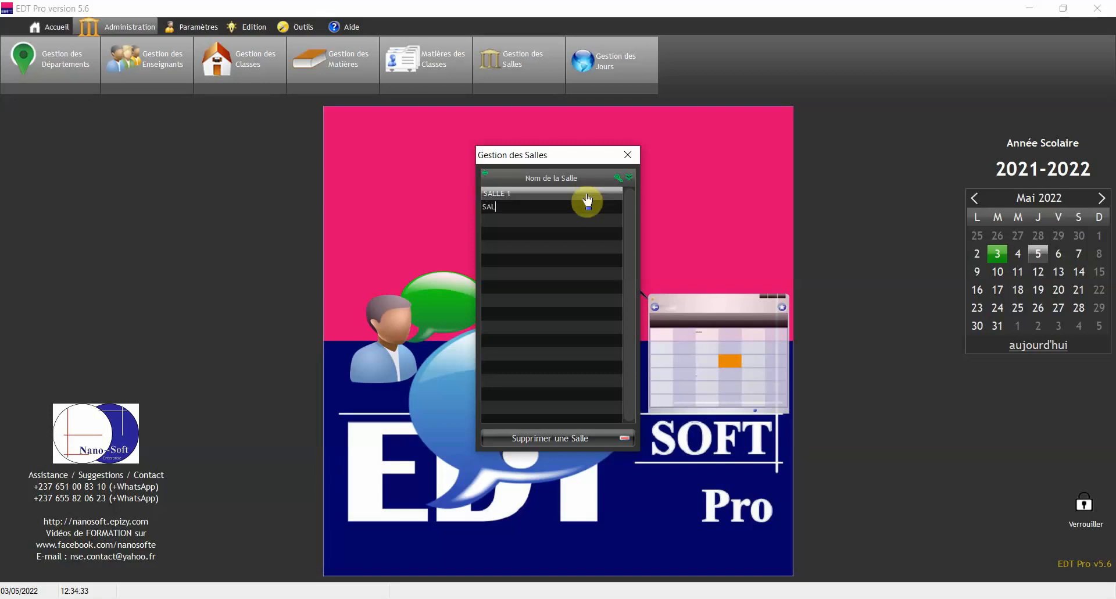
pyautogui.write('LE 2')
pyautogui.press('Return')
pyautogui.write("SALLE D'INFORMATIQUE")
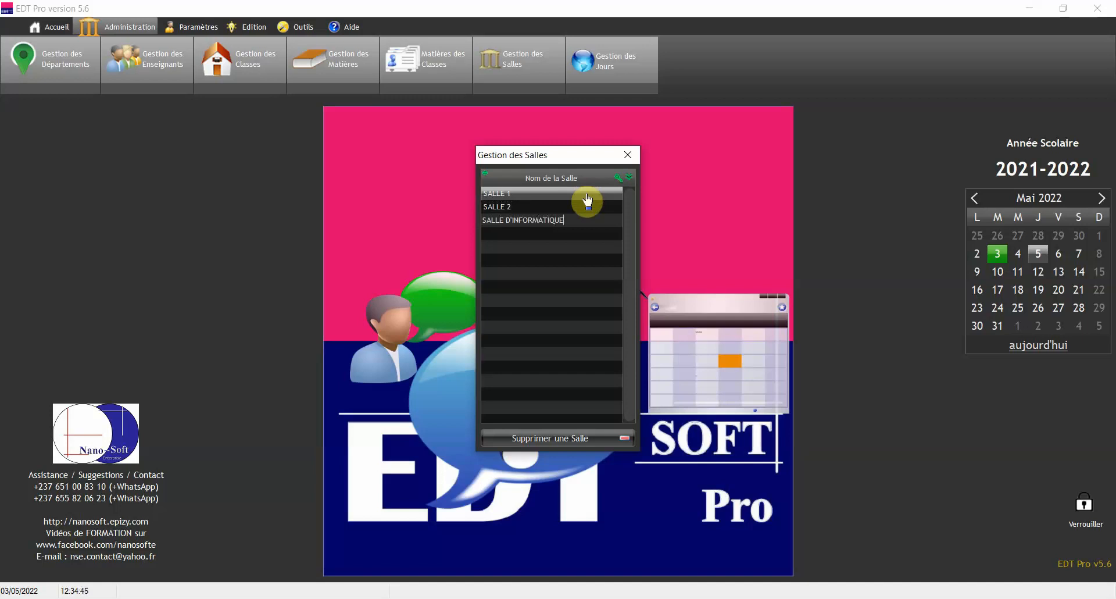
pyautogui.press('Return')
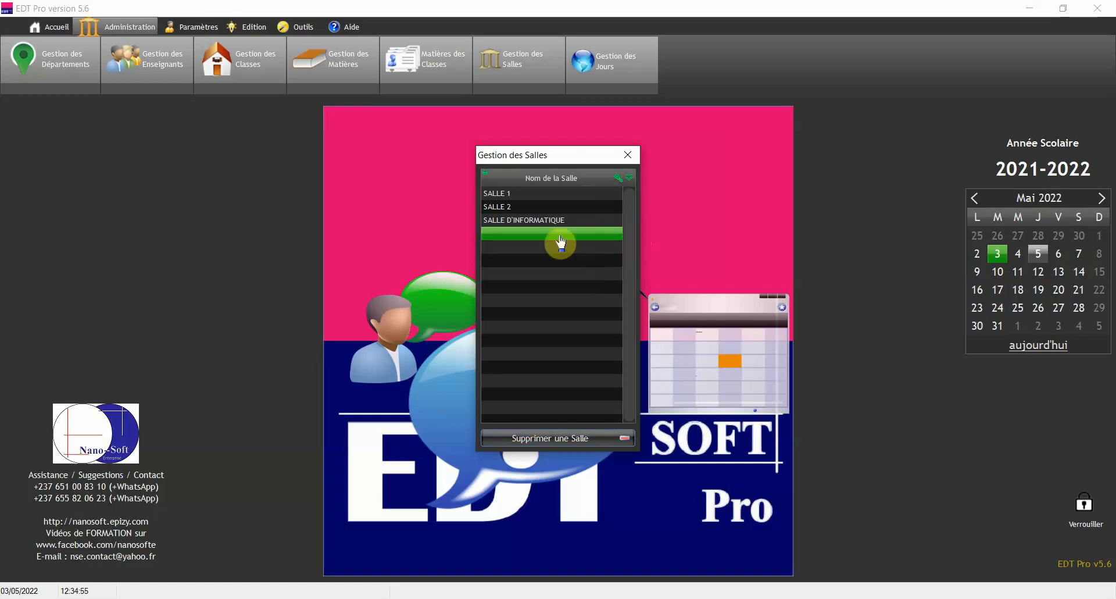
pyautogui.click(526, 207)
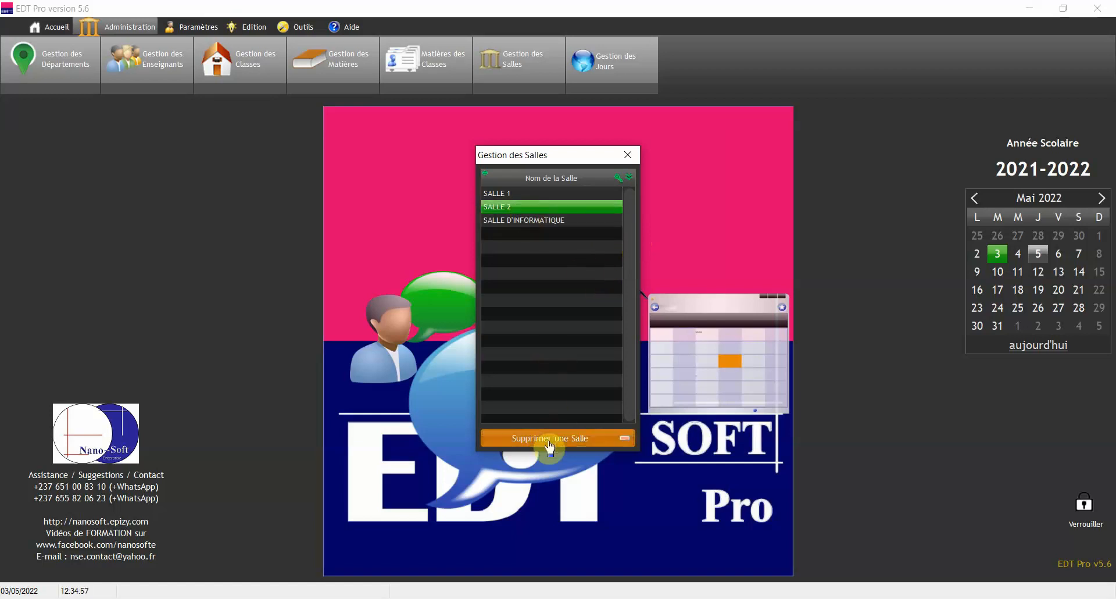
pyautogui.click(628, 155)
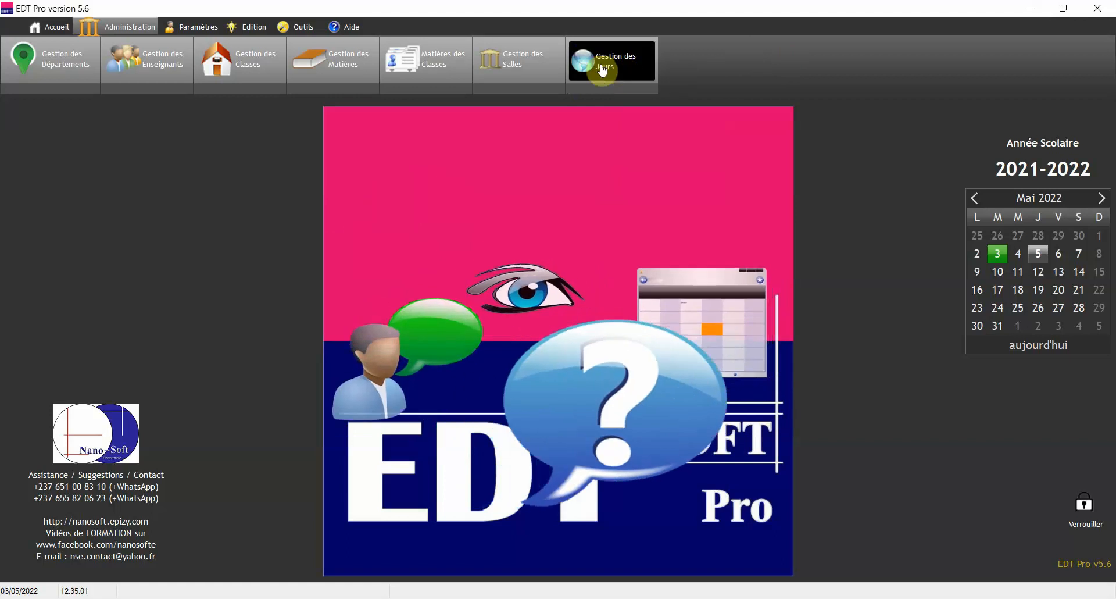
# Mark Jour 6 (SAMEDI) as Non ouvrable in Gestion des Jours and validate
pyautogui.click(599, 62)
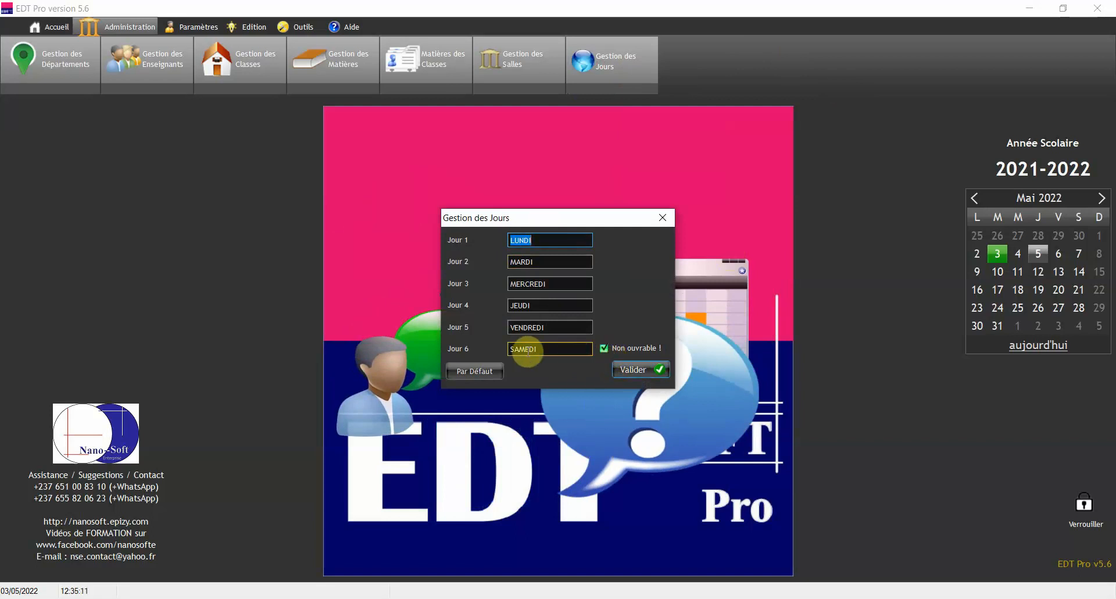
pyautogui.click(606, 349)
pyautogui.click(605, 348)
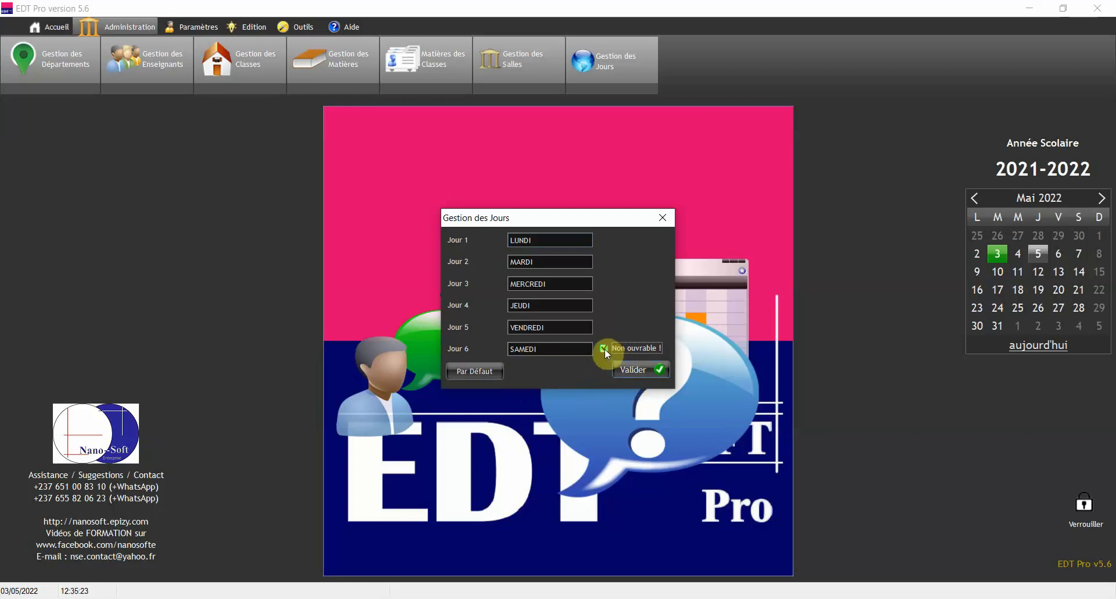
pyautogui.click(635, 377)
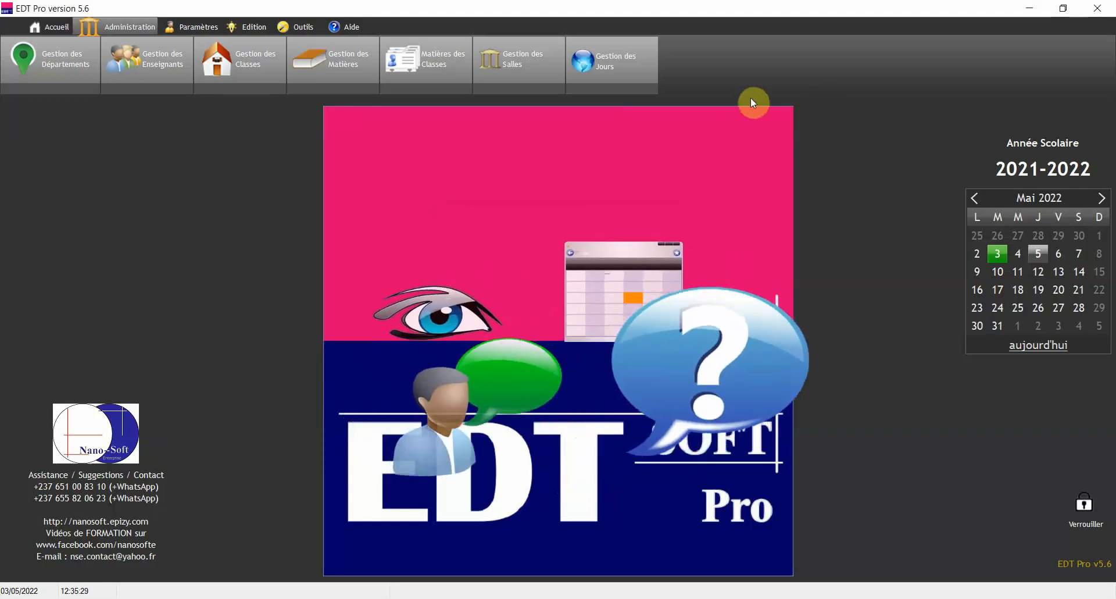
# Open Contraintes de Temps from the Paramètres ribbon
pyautogui.click(193, 29)
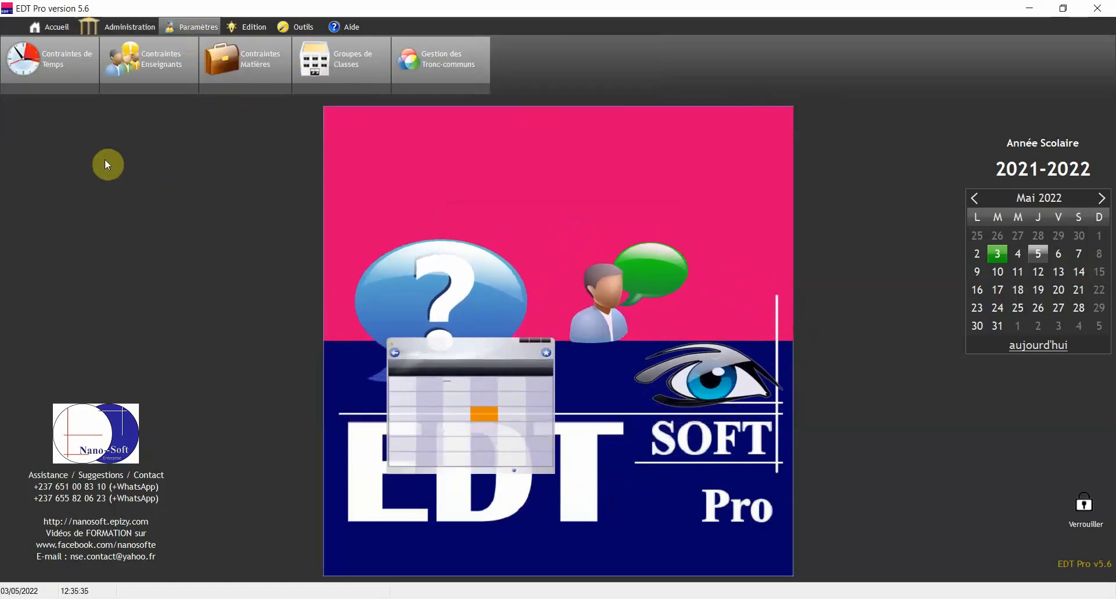
pyautogui.click(55, 69)
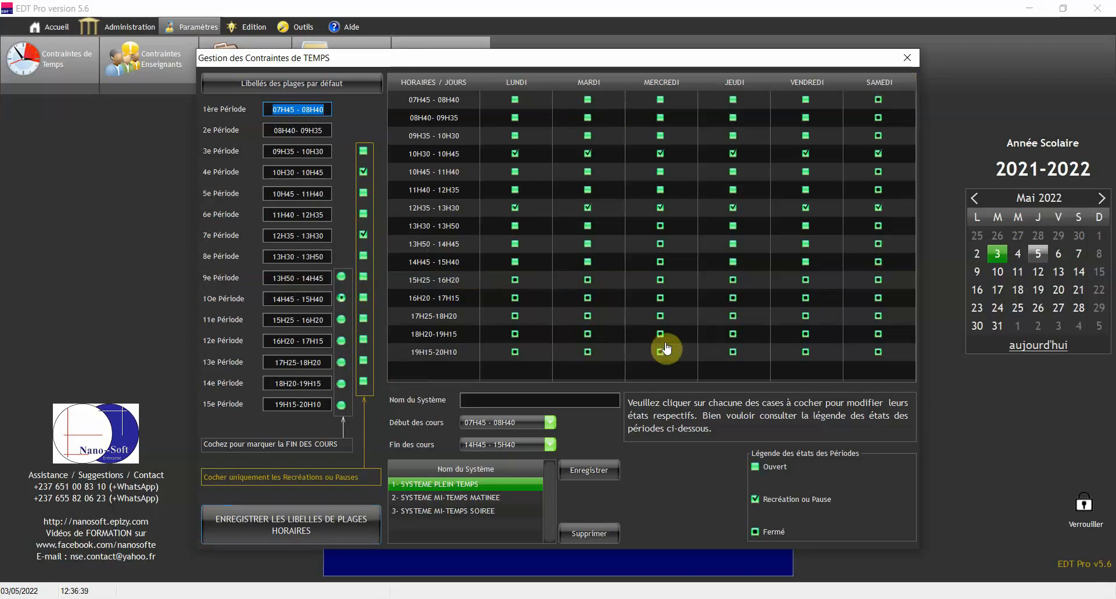
# Set LUNDI 15H25–16H20 to Fermé in 1- SYSTEME PLEIN TEMPS and save it
pyautogui.click(435, 498)
pyautogui.click(454, 485)
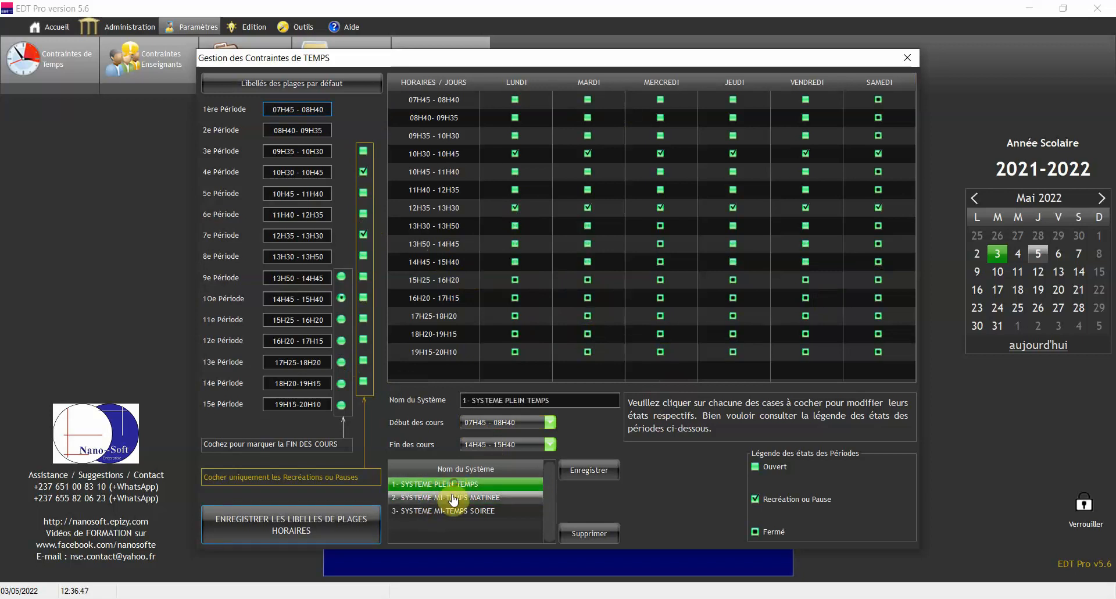
pyautogui.click(454, 497)
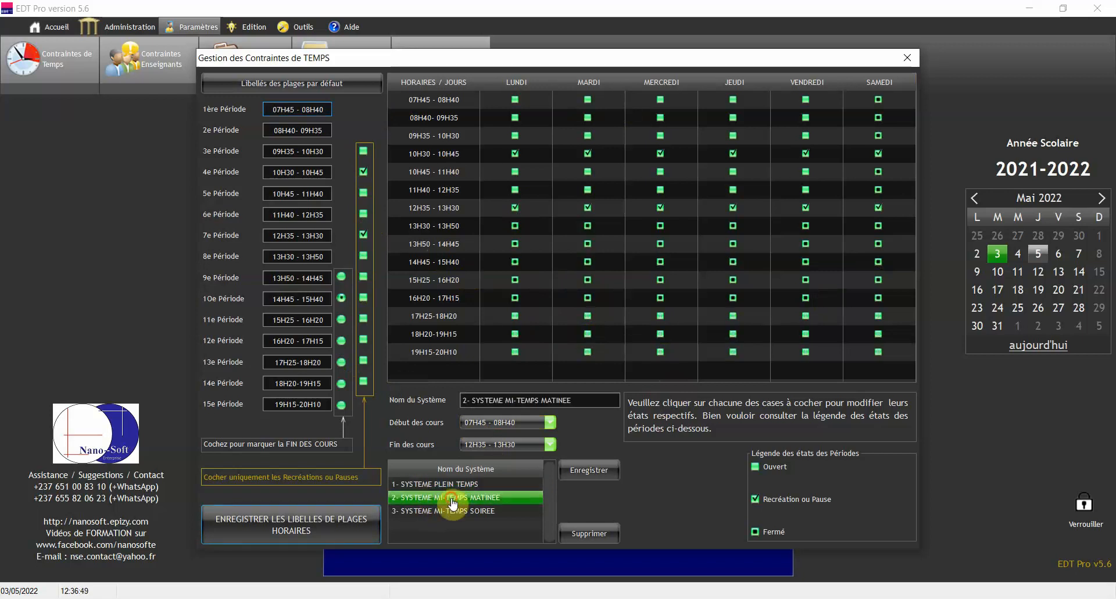
pyautogui.click(437, 486)
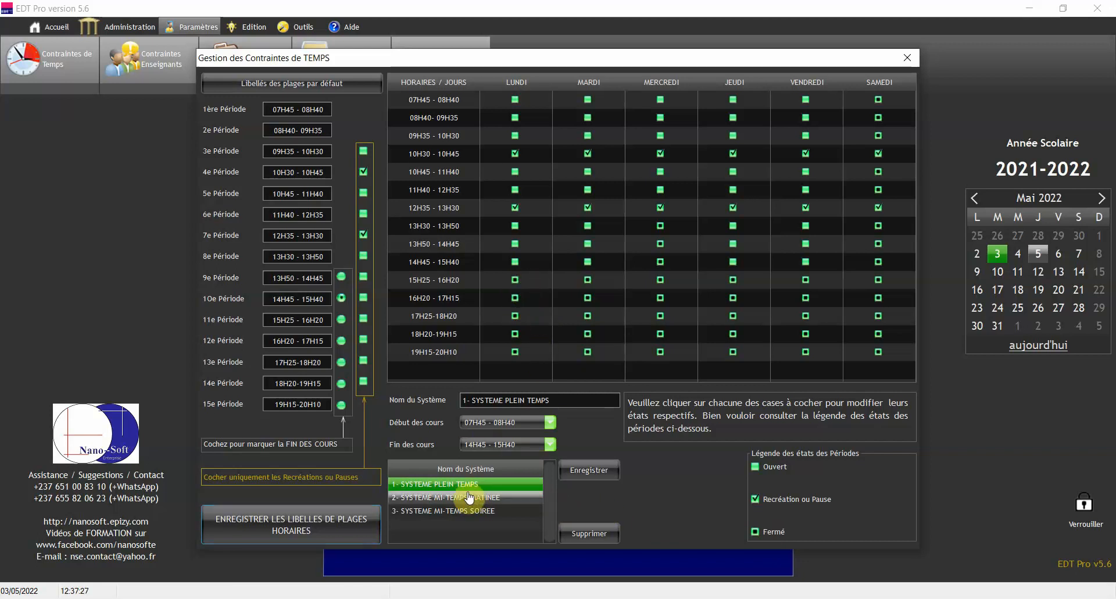
pyautogui.click(514, 280)
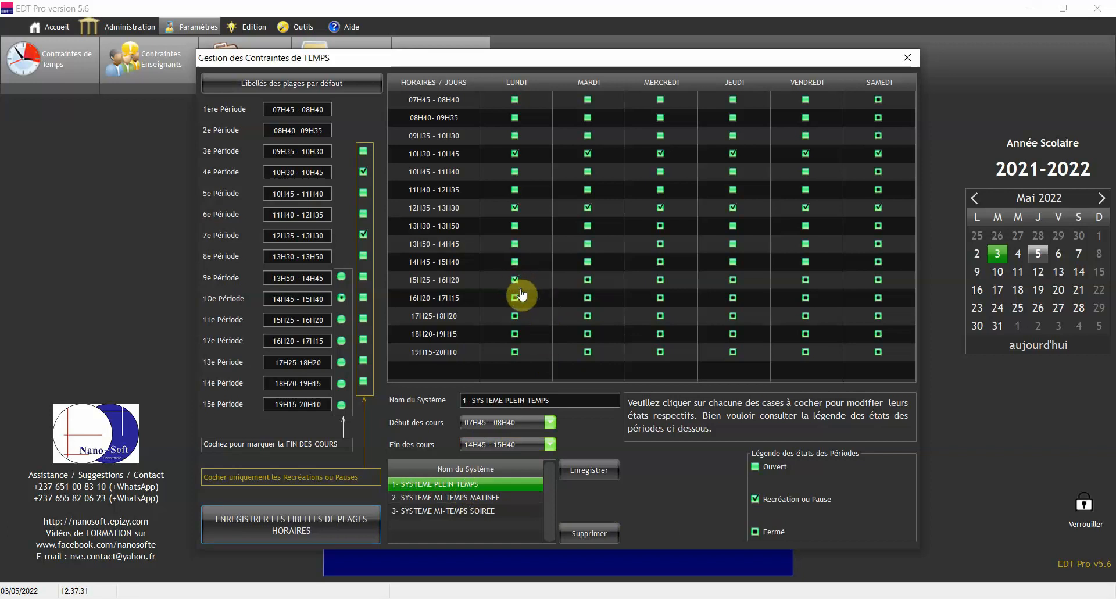
pyautogui.click(515, 281)
pyautogui.click(585, 476)
pyautogui.click(489, 499)
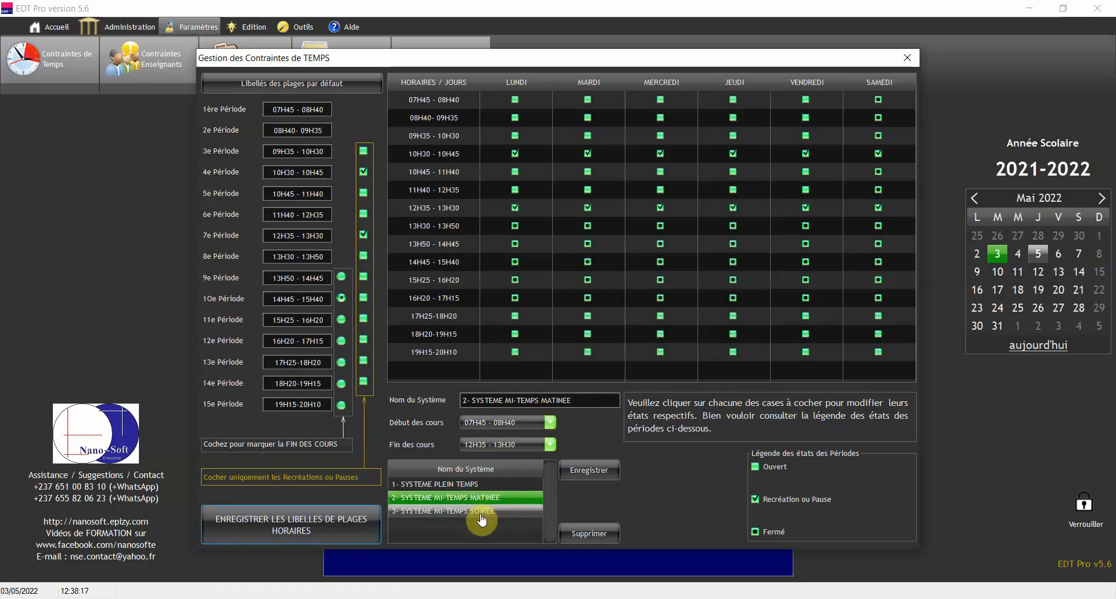
pyautogui.click(481, 513)
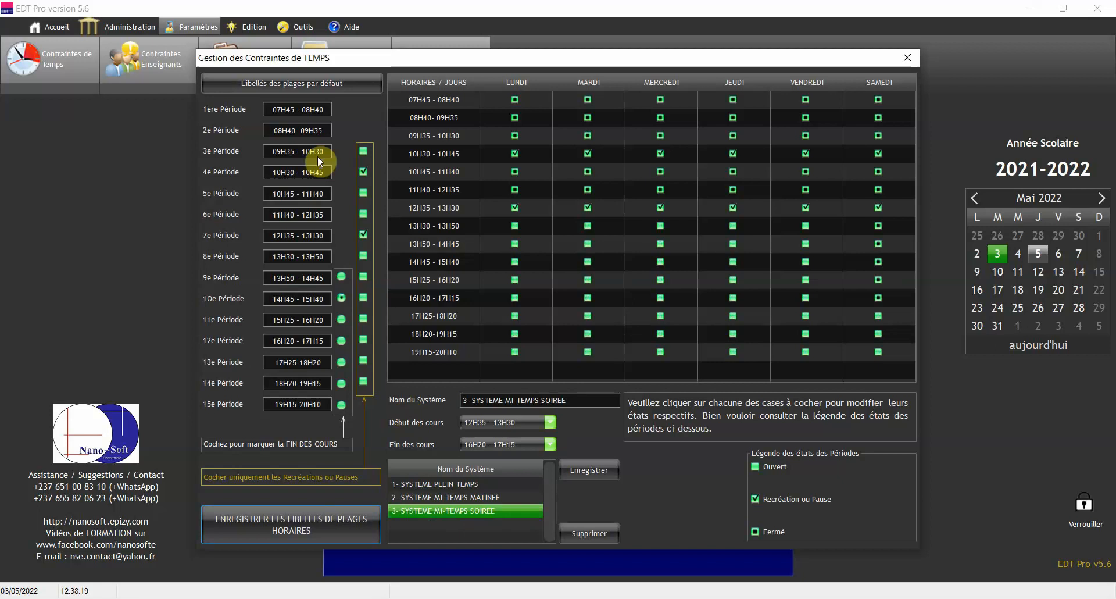
pyautogui.click(304, 108)
pyautogui.click(324, 130)
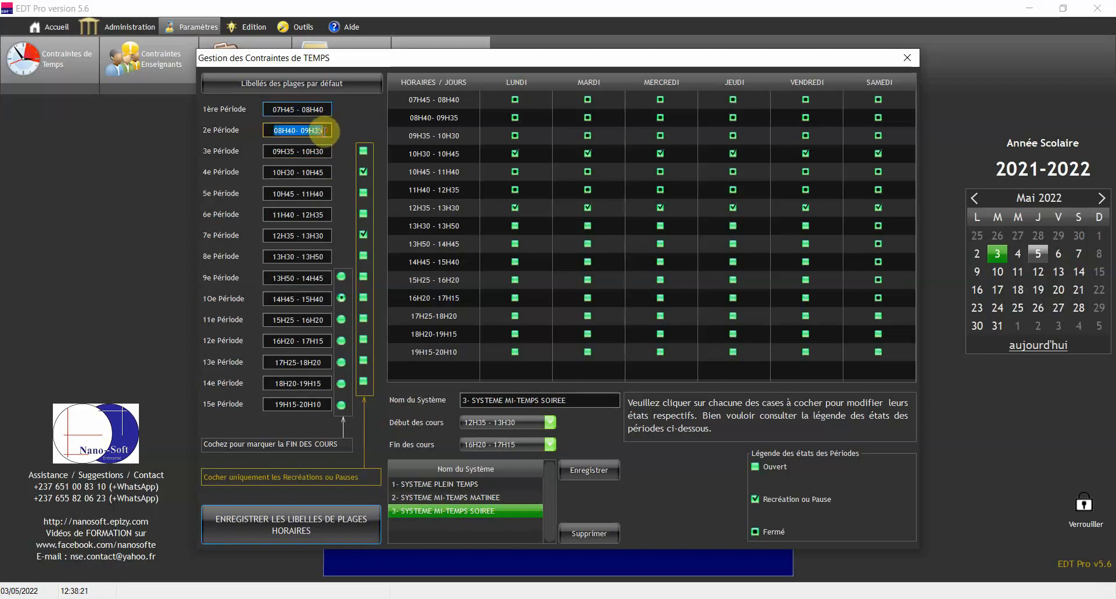
pyautogui.click(323, 151)
pyautogui.click(323, 172)
pyautogui.click(324, 194)
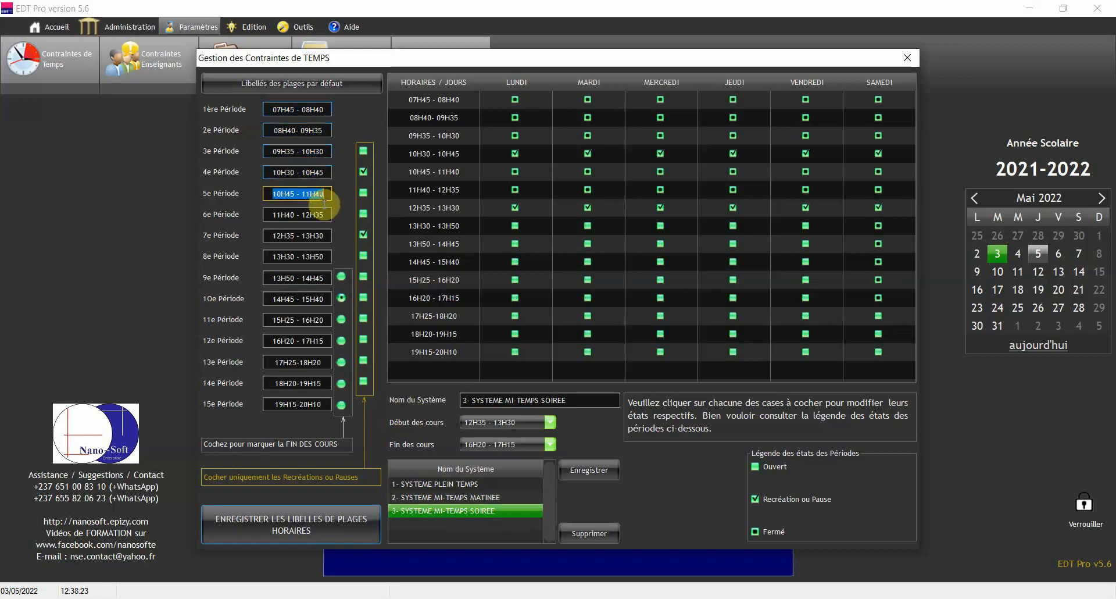
pyautogui.click(323, 214)
pyautogui.click(323, 235)
pyautogui.click(324, 256)
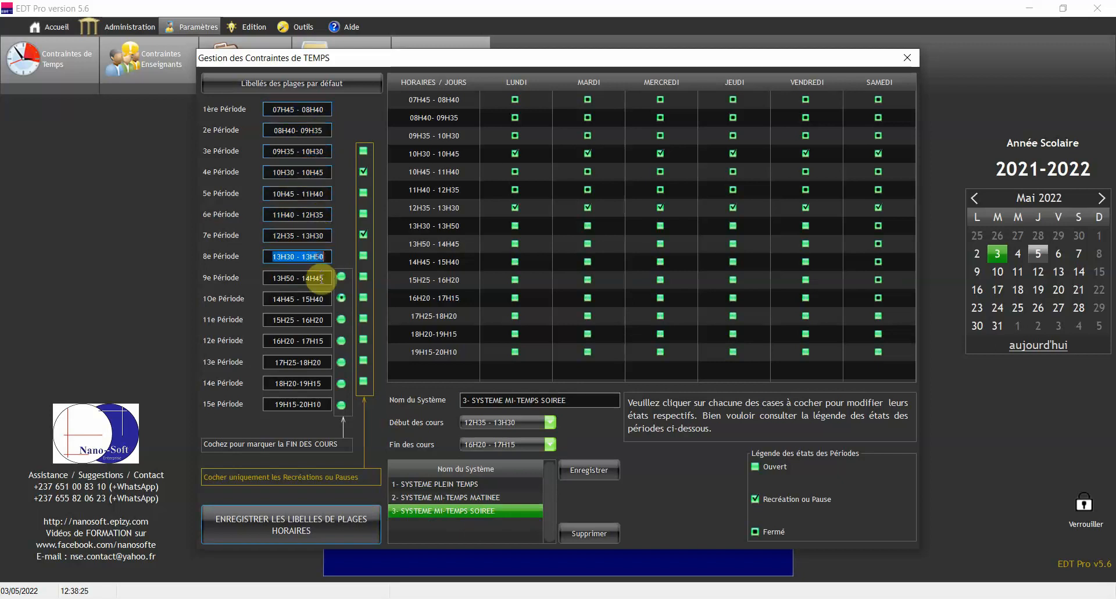
pyautogui.click(320, 278)
pyautogui.click(317, 298)
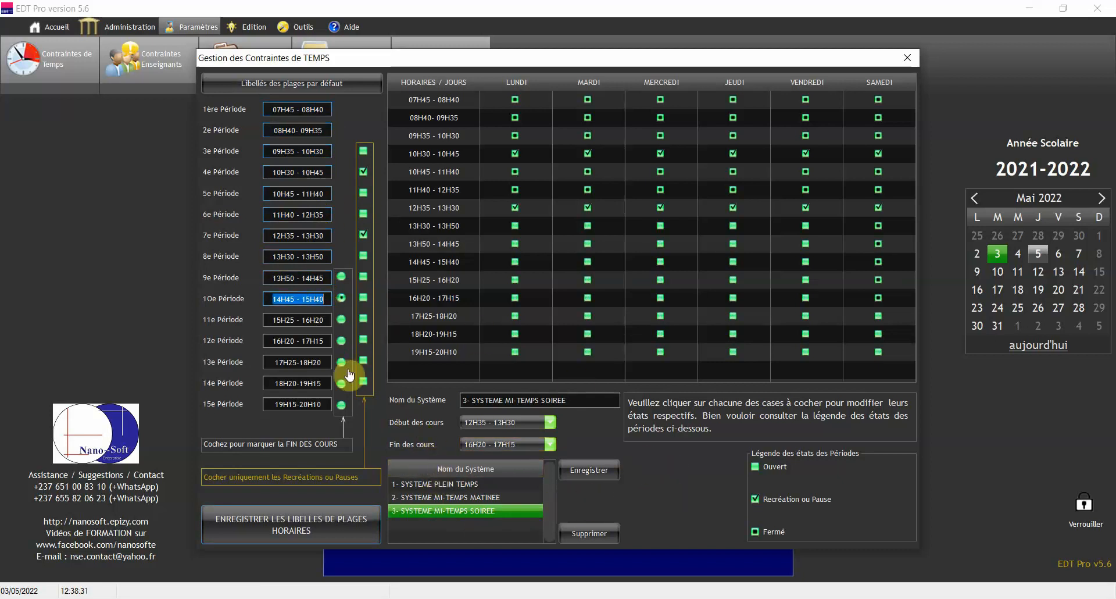
pyautogui.click(479, 487)
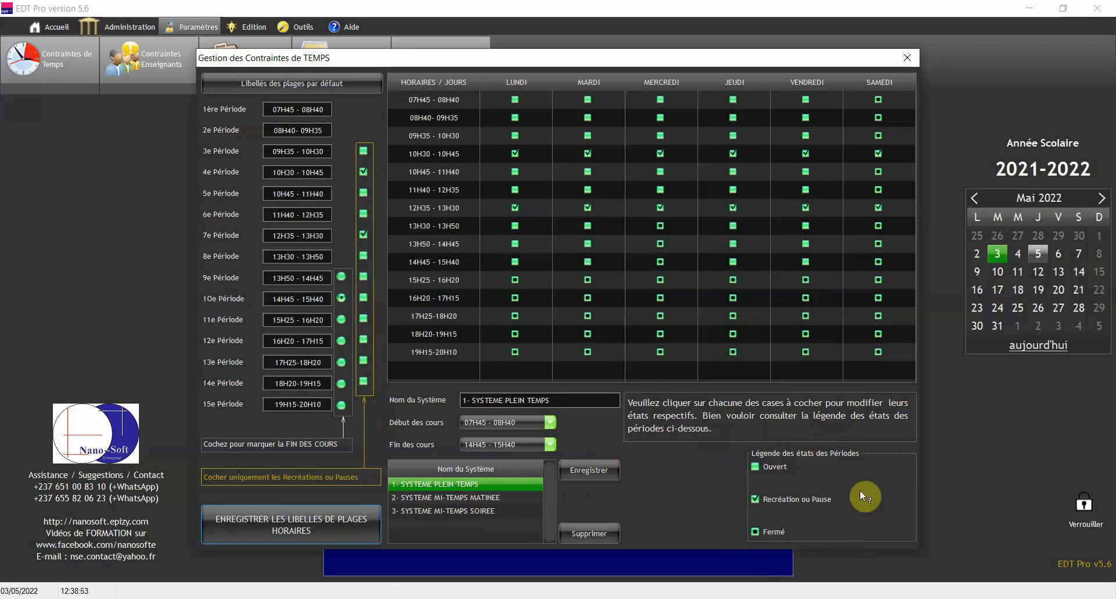
# Close Contraintes de Temps and open Contraintes Enseignants
pyautogui.click(907, 58)
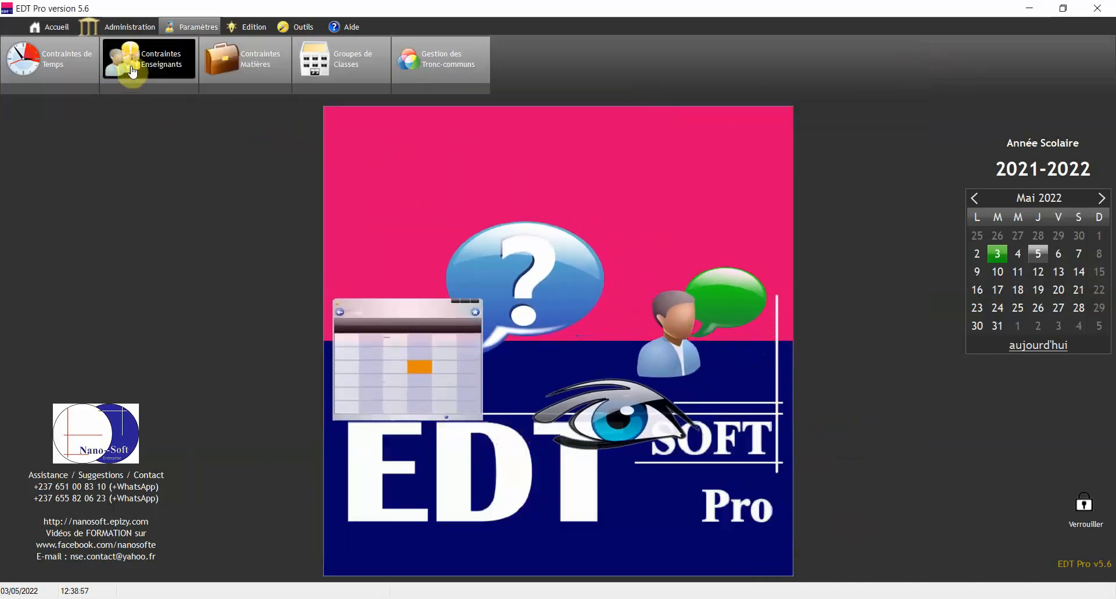
pyautogui.click(156, 69)
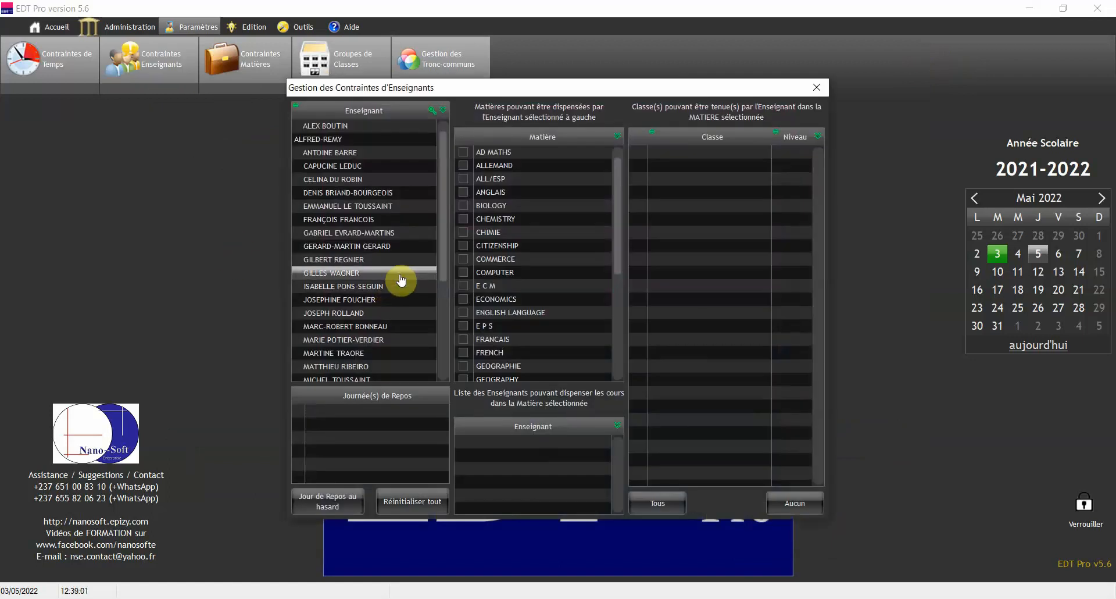
# For the second teacher, tick MATHEMATIQUES and untick the 4ème and 5ème classes
pyautogui.click(361, 142)
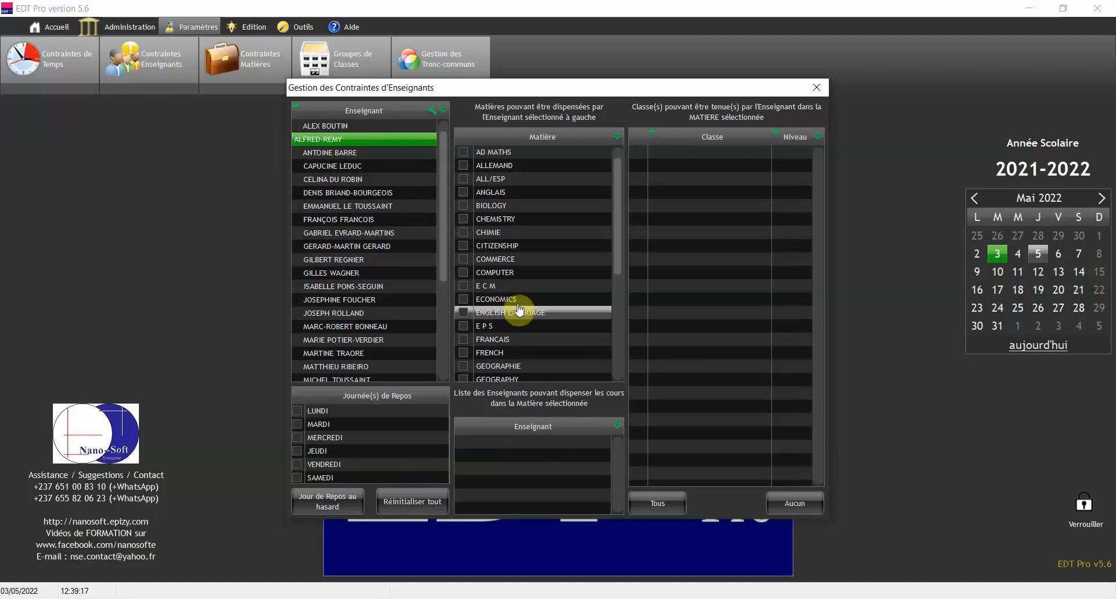
pyautogui.moveTo(618, 190); pyautogui.dragTo(618, 308)
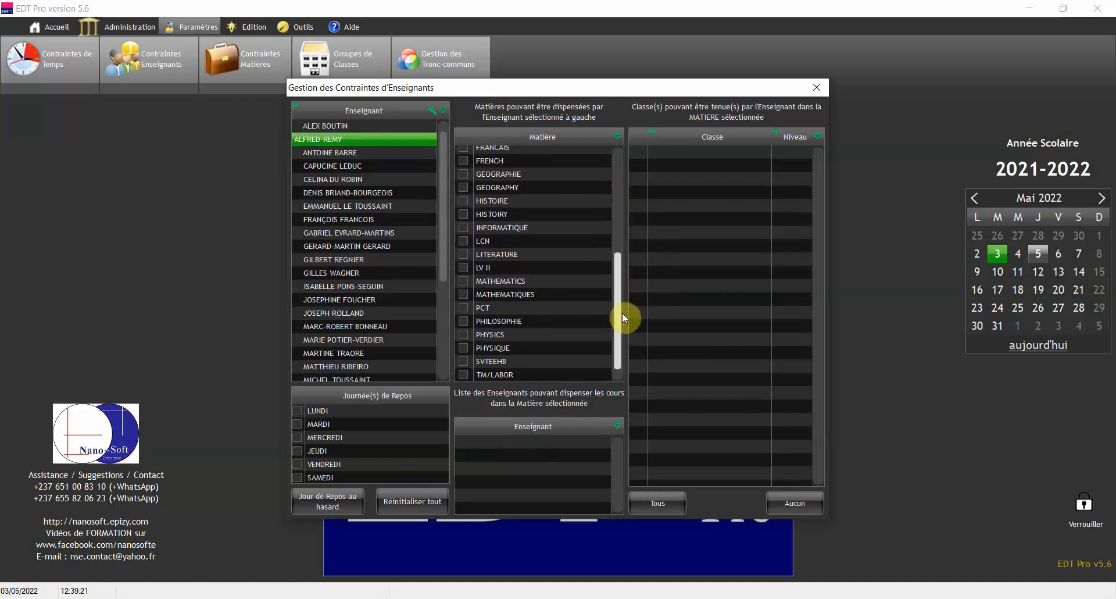
pyautogui.click(464, 294)
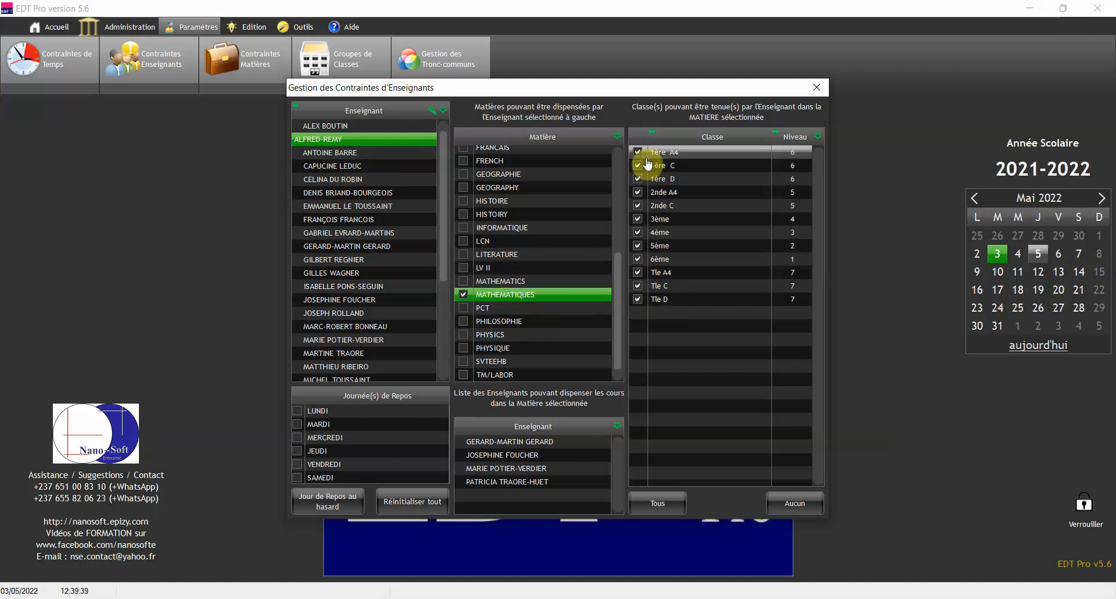
pyautogui.click(638, 233)
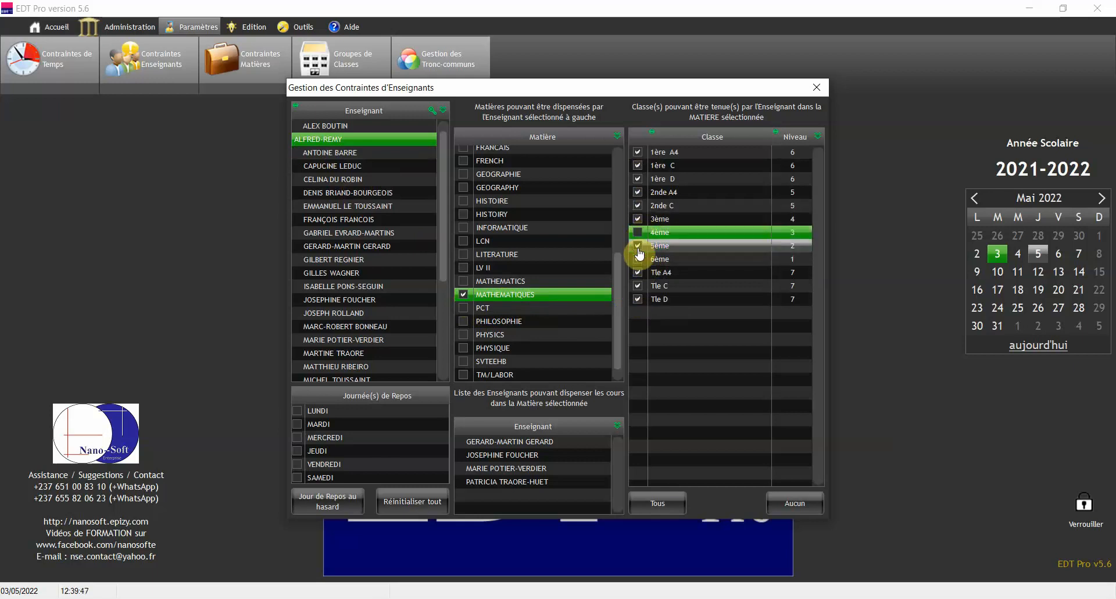
pyautogui.click(639, 246)
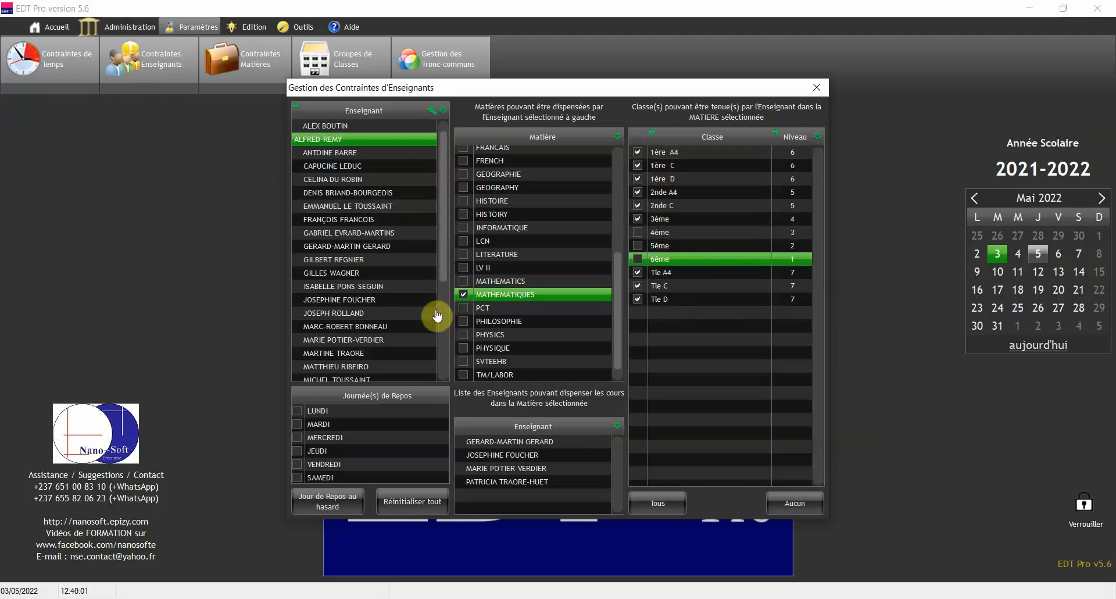
pyautogui.click(357, 210)
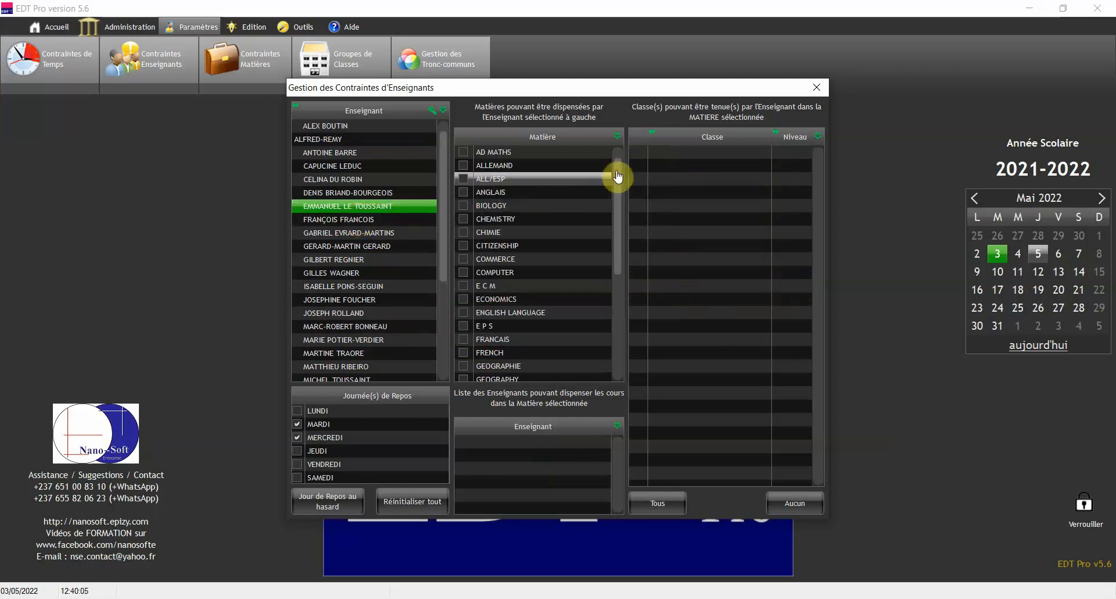
pyautogui.moveTo(617, 180); pyautogui.dragTo(617, 314)
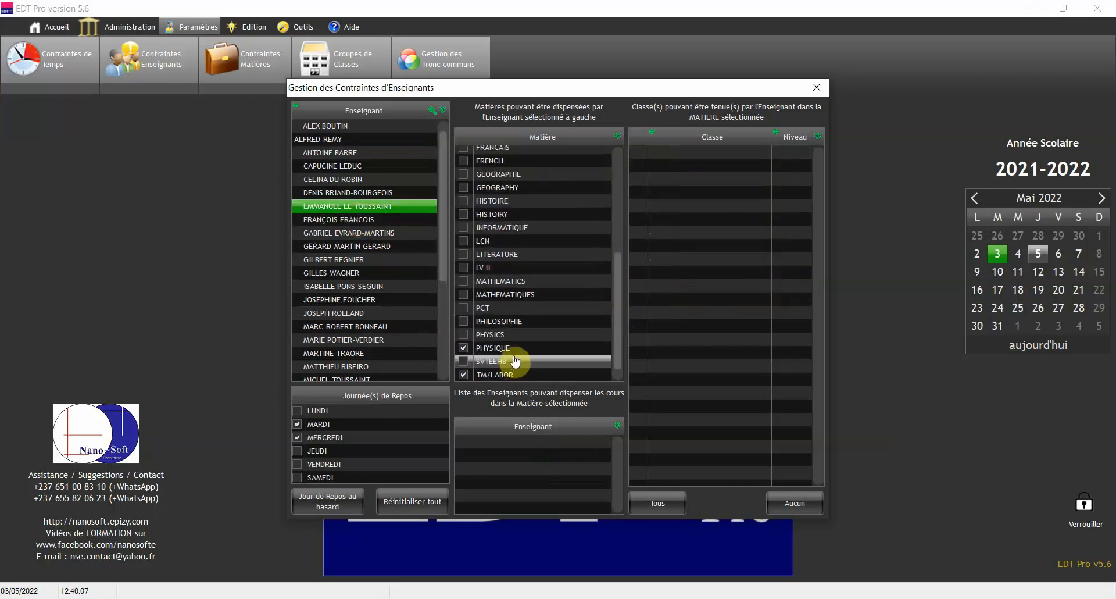
pyautogui.click(357, 264)
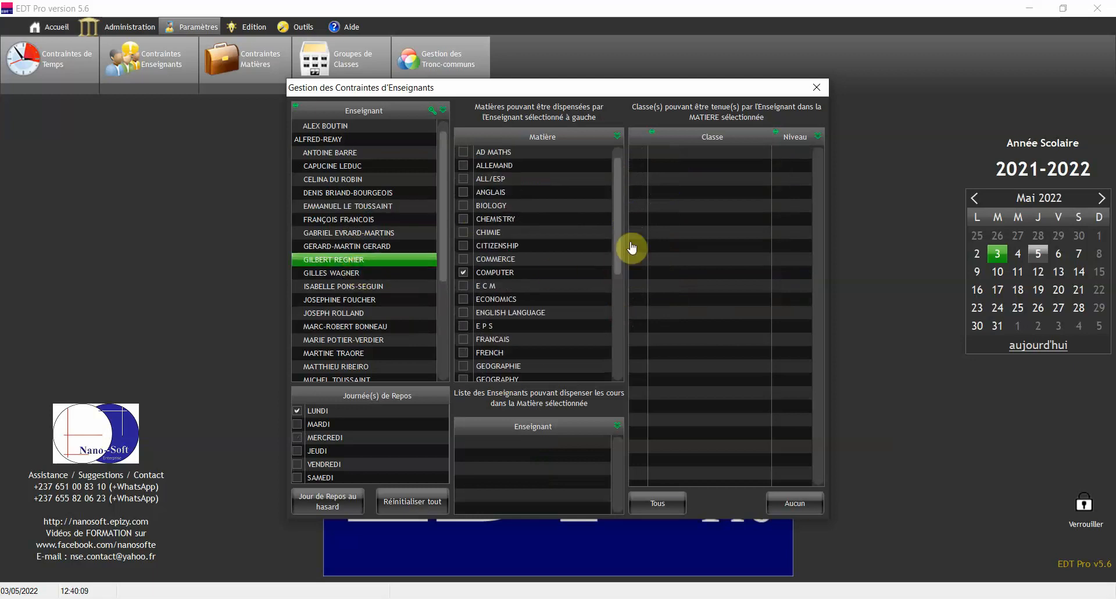
pyautogui.moveTo(620, 190); pyautogui.dragTo(628, 329)
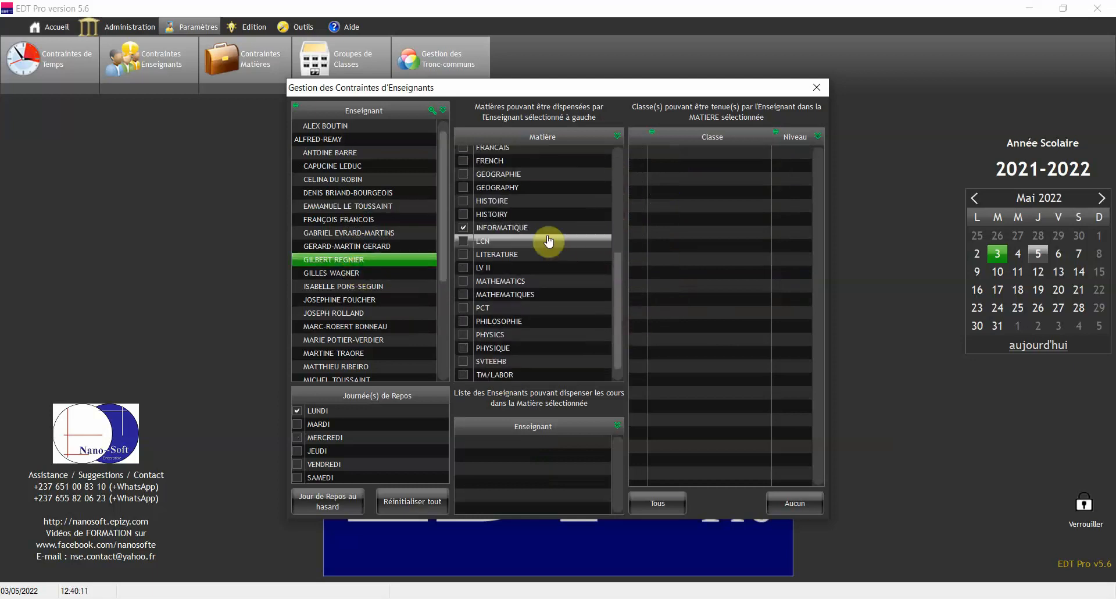
pyautogui.click(367, 314)
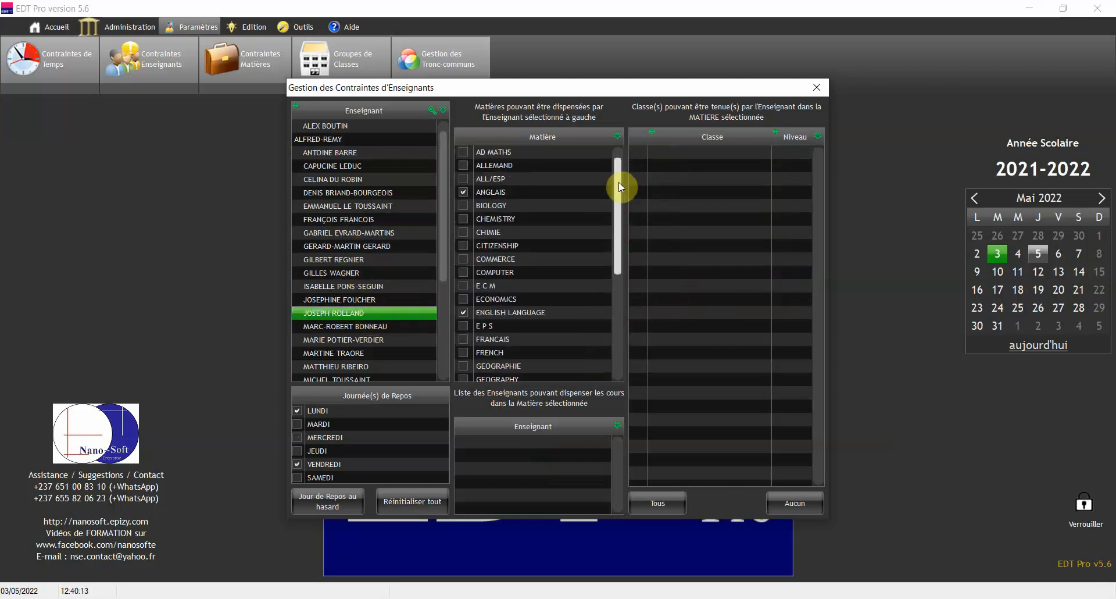
pyautogui.moveTo(620, 182); pyautogui.dragTo(620, 294)
pyautogui.click(357, 353)
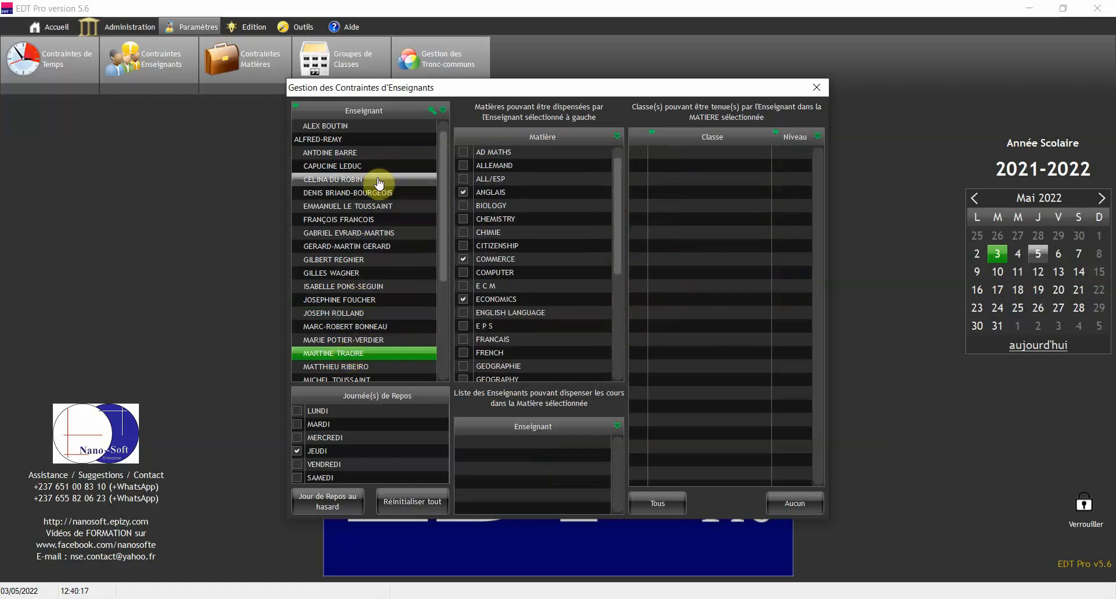
pyautogui.click(345, 141)
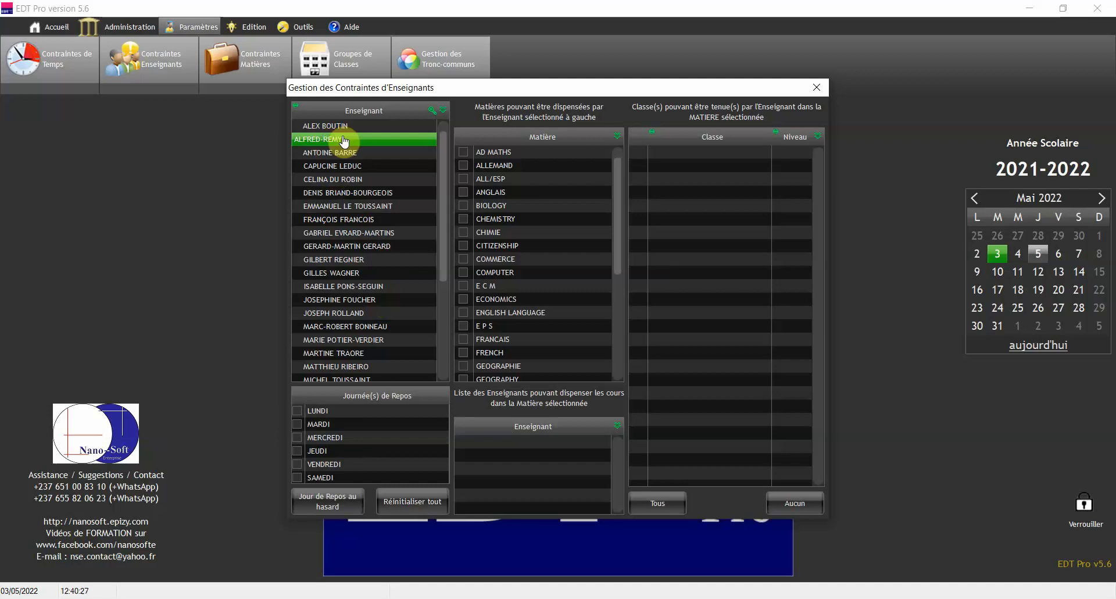
# Mark SAMEDI, VENDREDI and MERCREDI as the second teacher's rest days
pyautogui.click(297, 481)
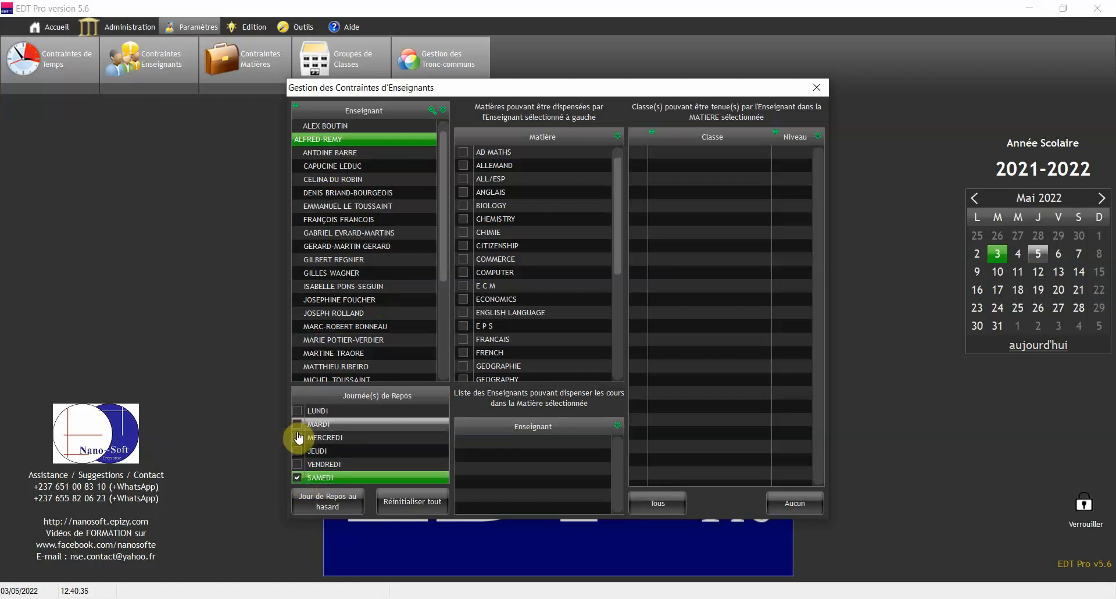
pyautogui.click(298, 465)
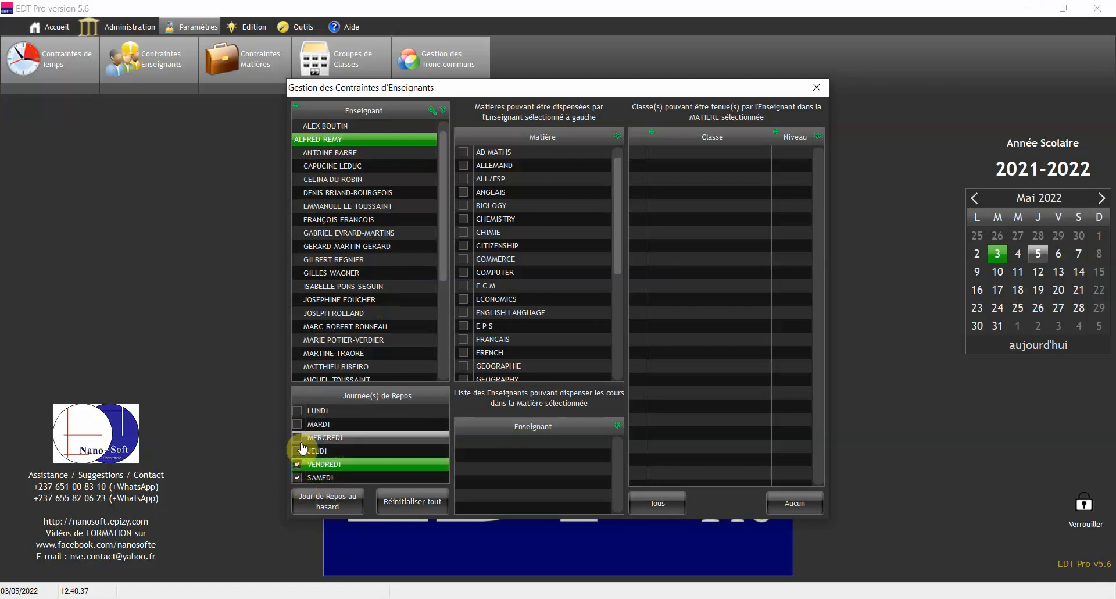
pyautogui.click(298, 439)
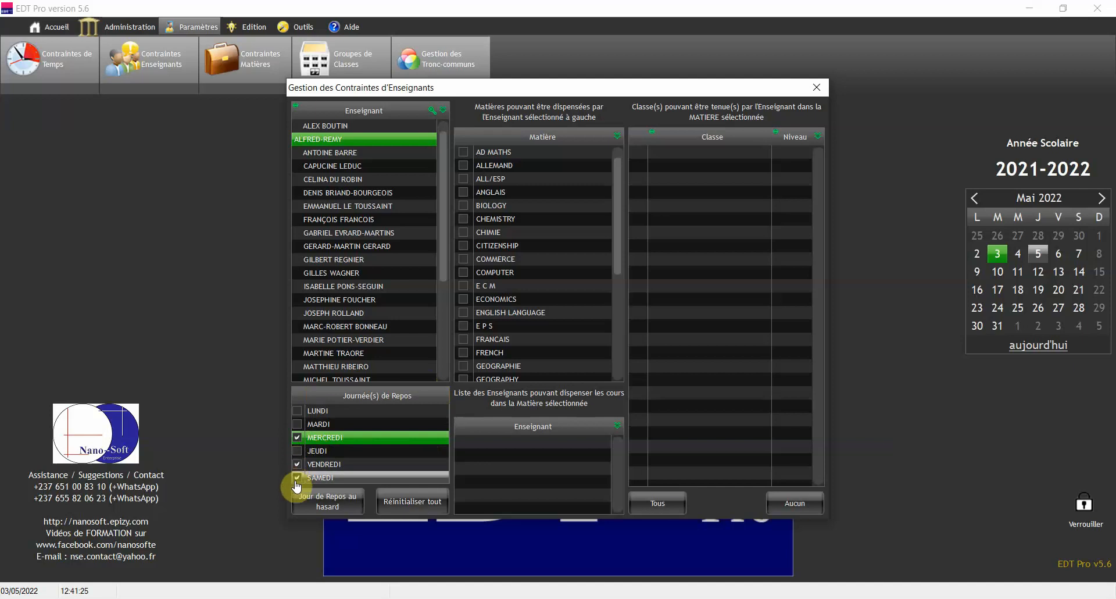
pyautogui.click(311, 466)
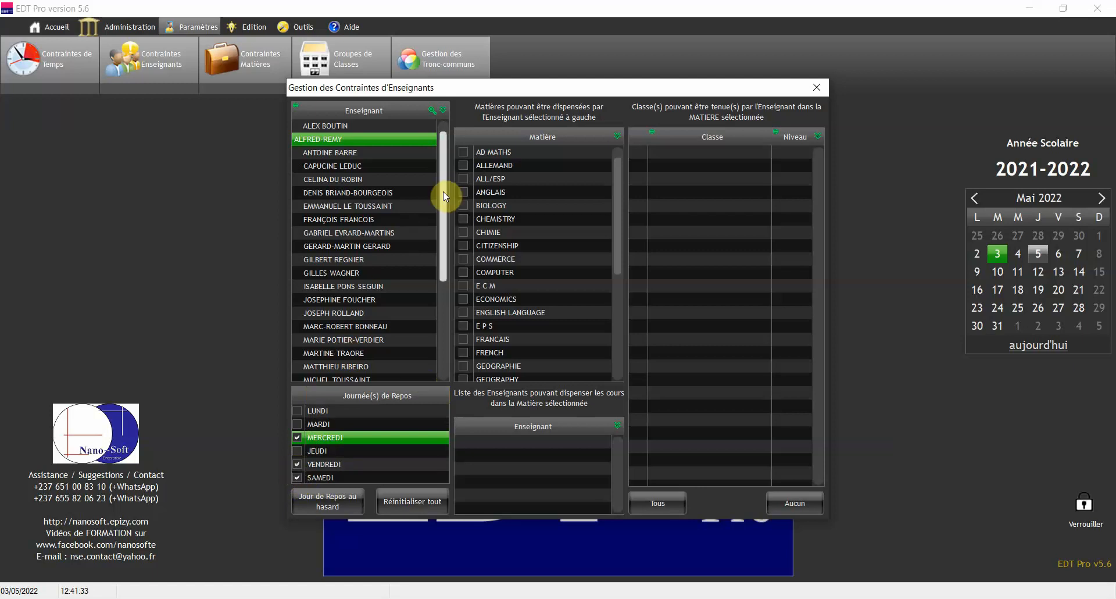
# Check another teacher's rest days and subjects, then close the teacher constraints window
pyautogui.moveTo(444, 192); pyautogui.dragTo(454, 162)
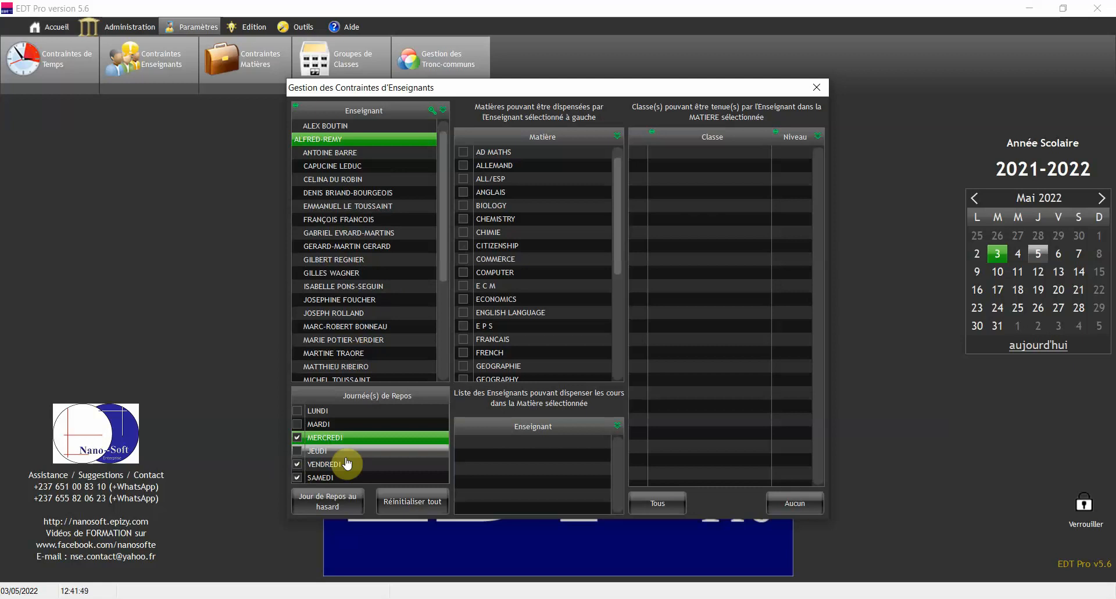
pyautogui.click(386, 219)
pyautogui.click(375, 317)
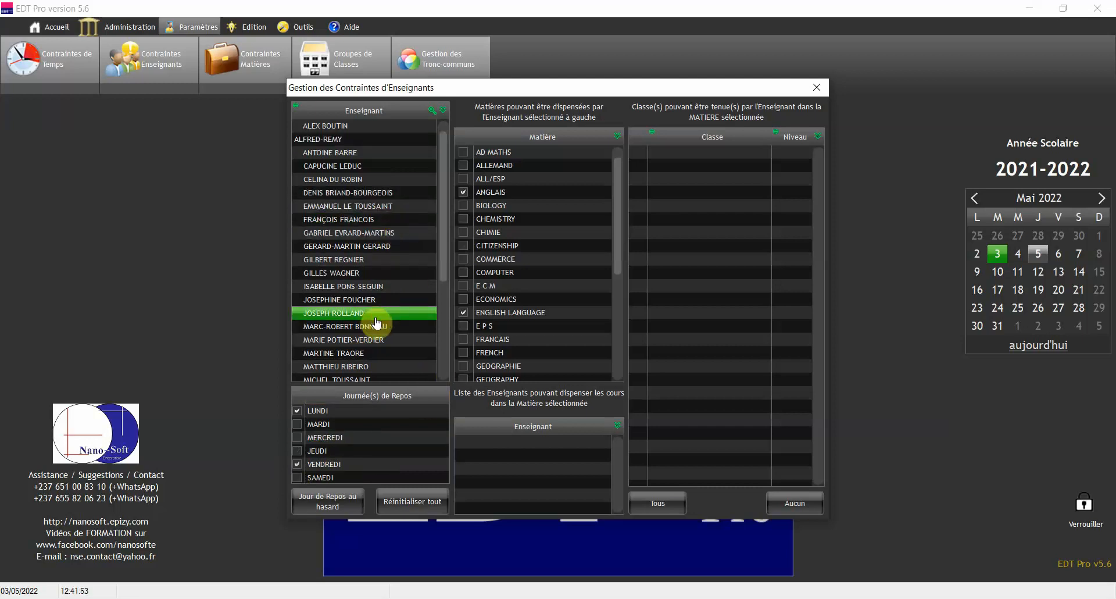
pyautogui.click(818, 87)
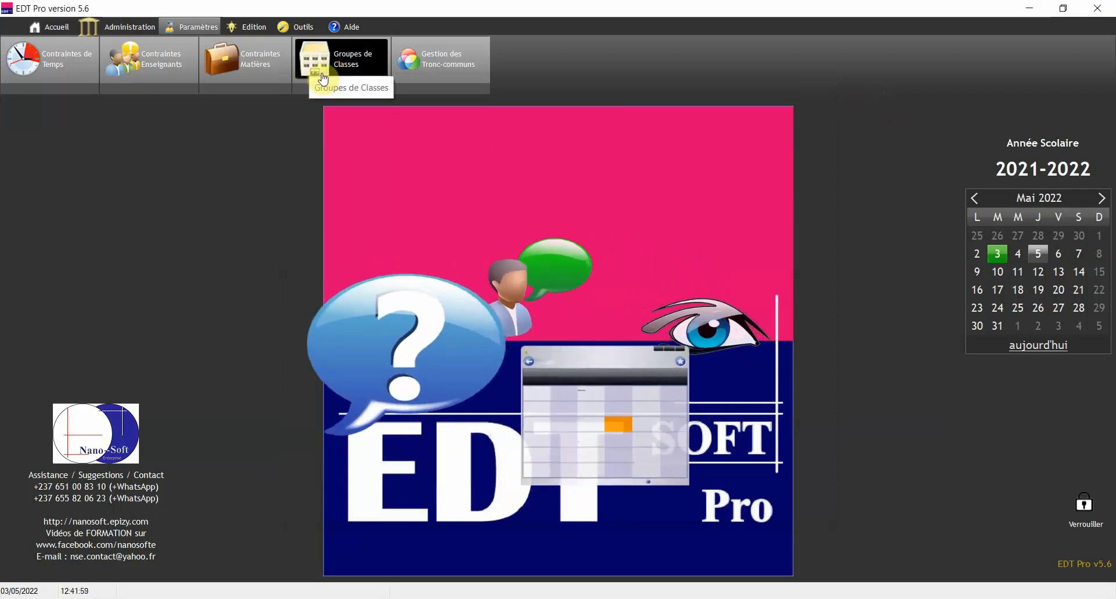
# Open Contraintes Matières and display class 1ère D's subject durations
pyautogui.click(260, 68)
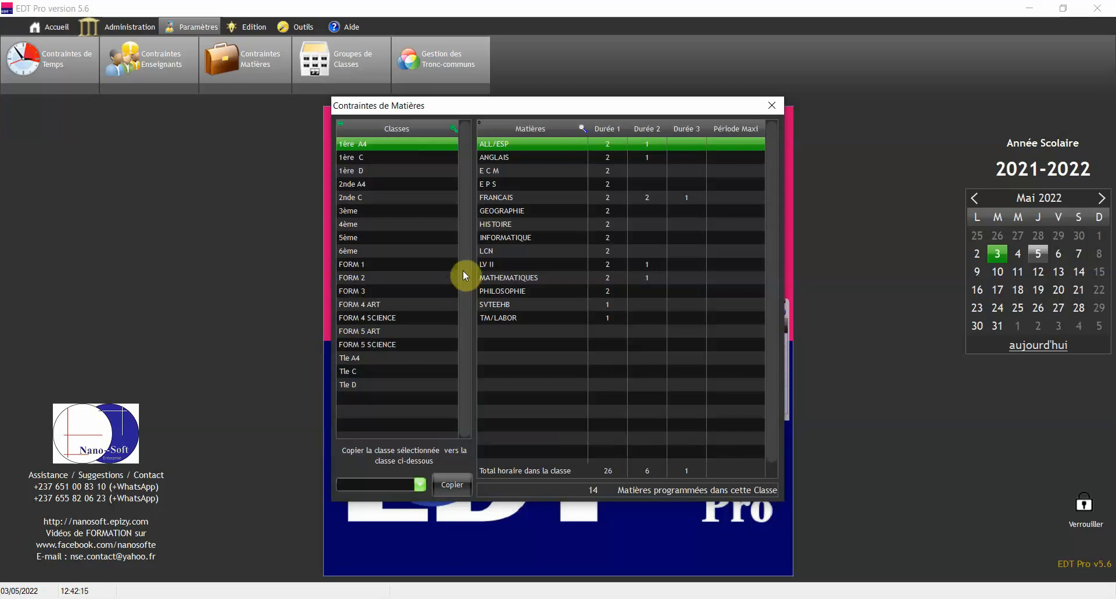
pyautogui.click(405, 171)
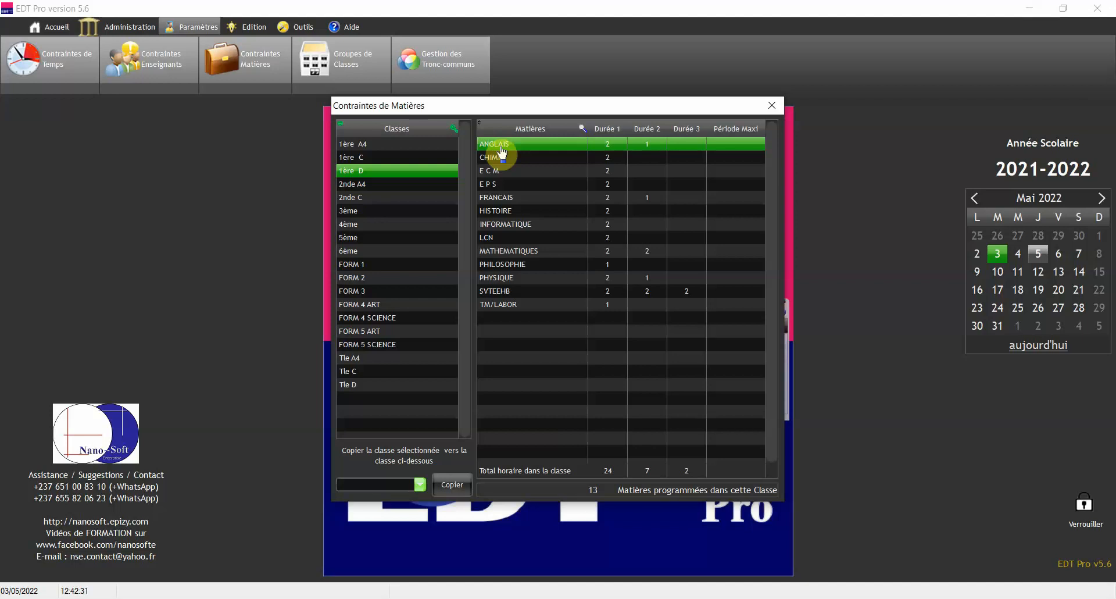
pyautogui.click(378, 170)
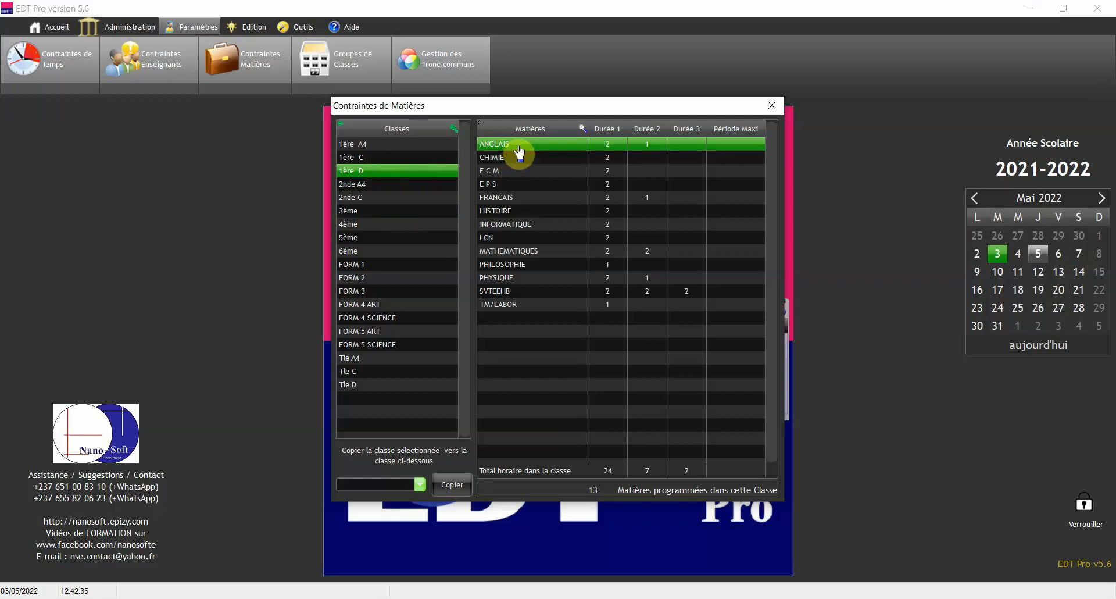
pyautogui.click(618, 144)
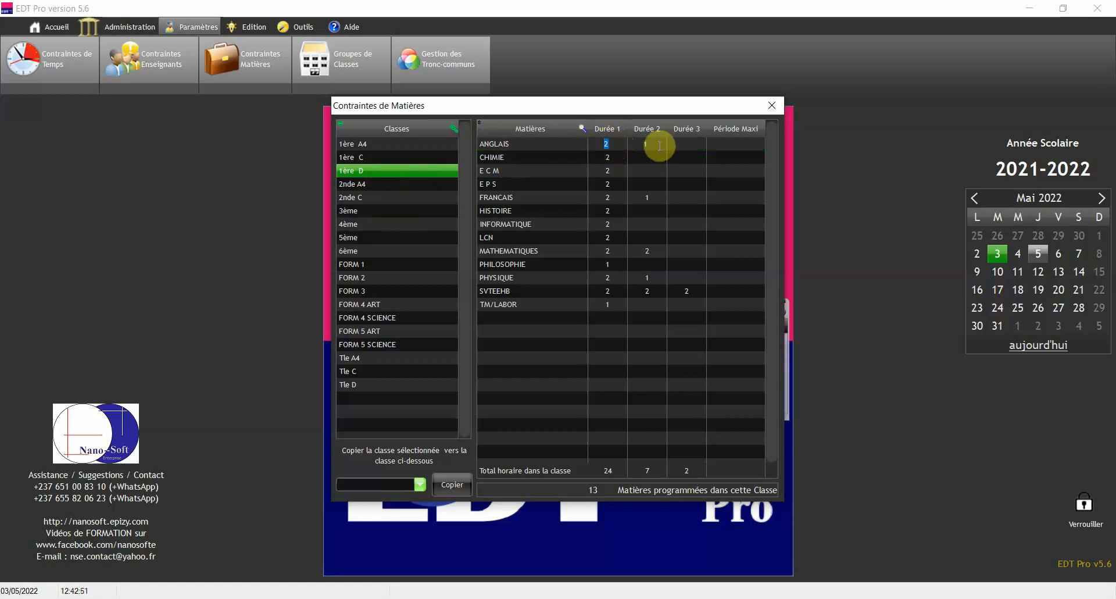
pyautogui.click(646, 158)
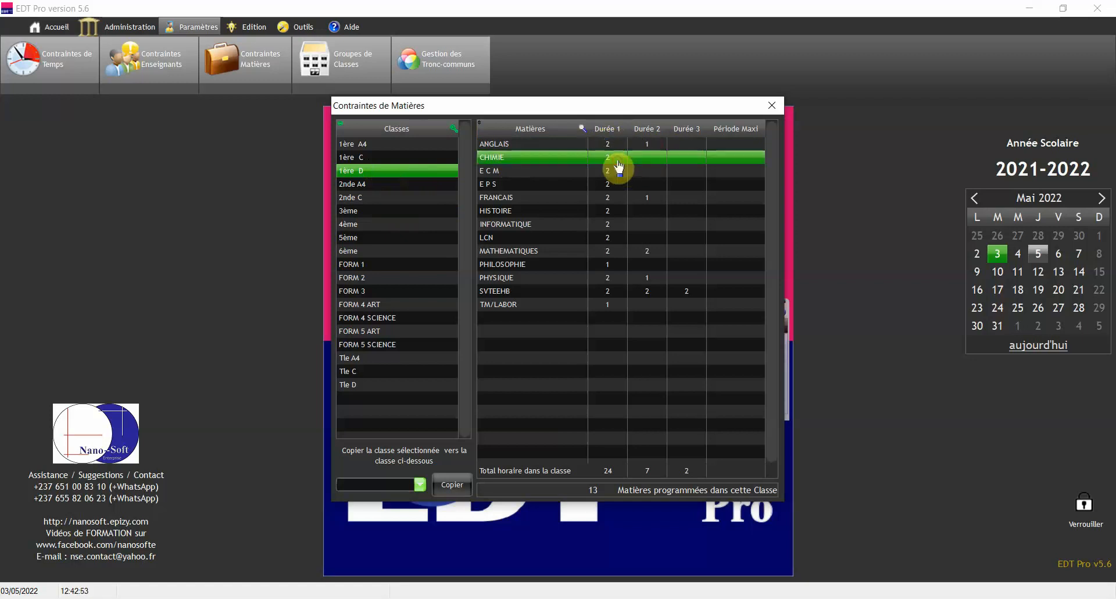
pyautogui.click(609, 197)
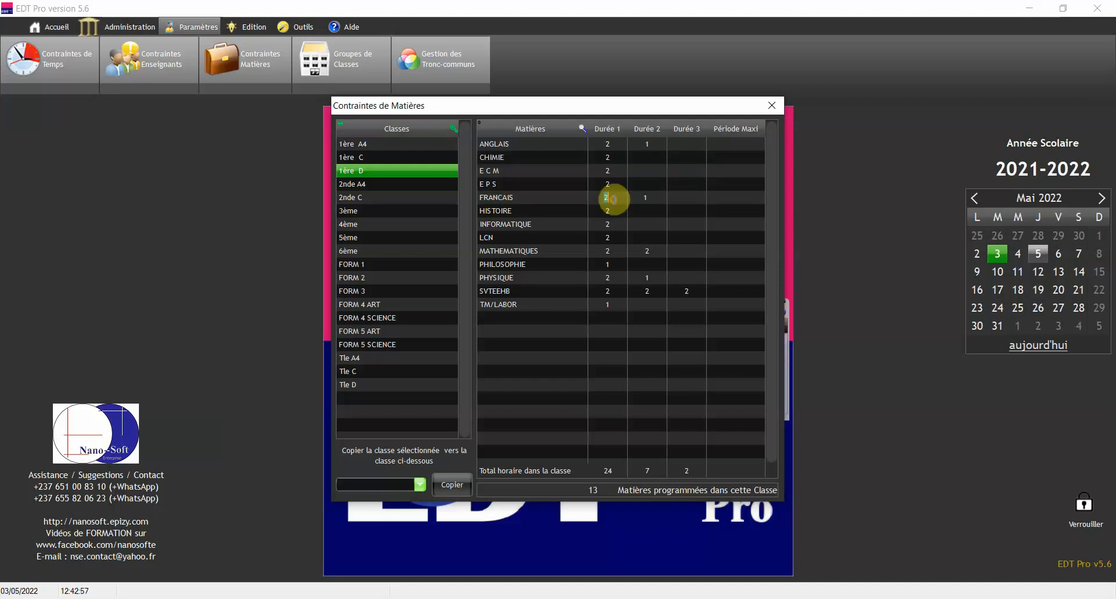
pyautogui.click(657, 198)
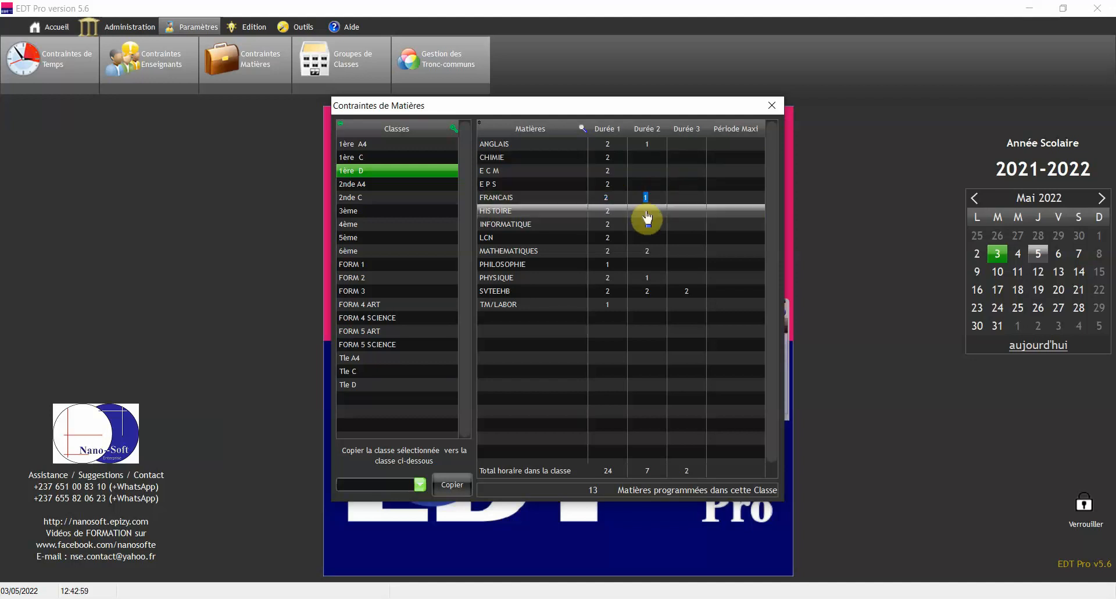
pyautogui.click(637, 252)
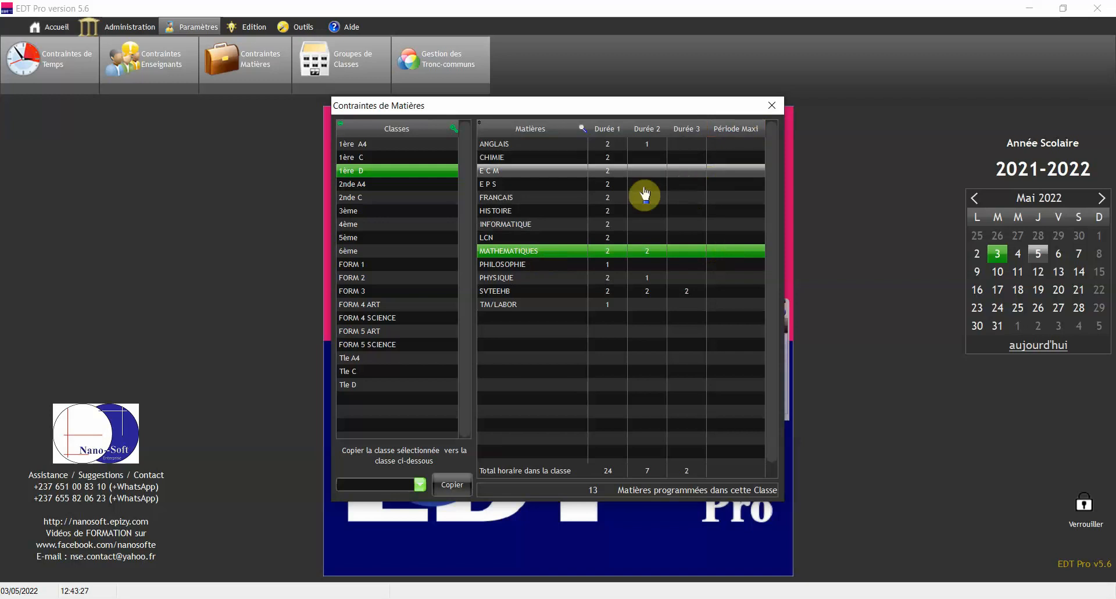
pyautogui.click(496, 187)
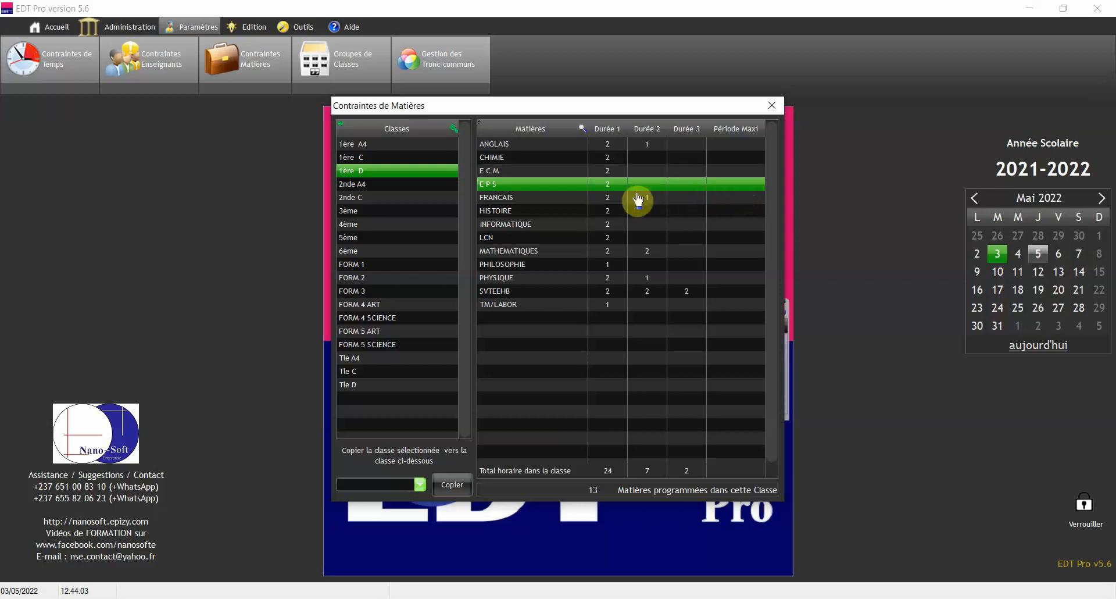
# Set the maximum period of 1ère D's E P S to 5
pyautogui.click(745, 185)
pyautogui.write('5')
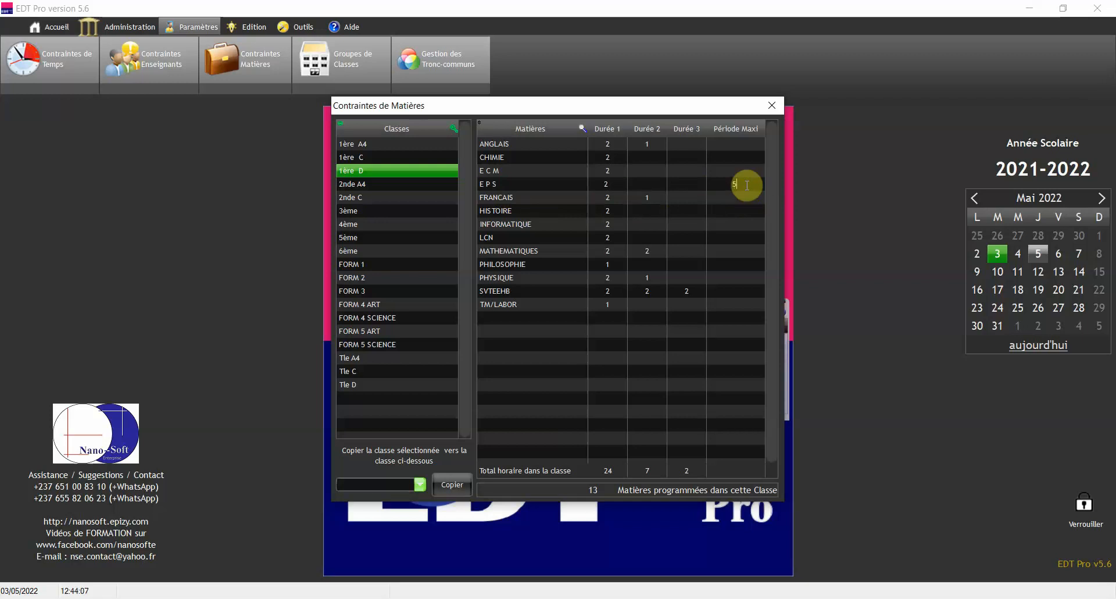
pyautogui.click(718, 213)
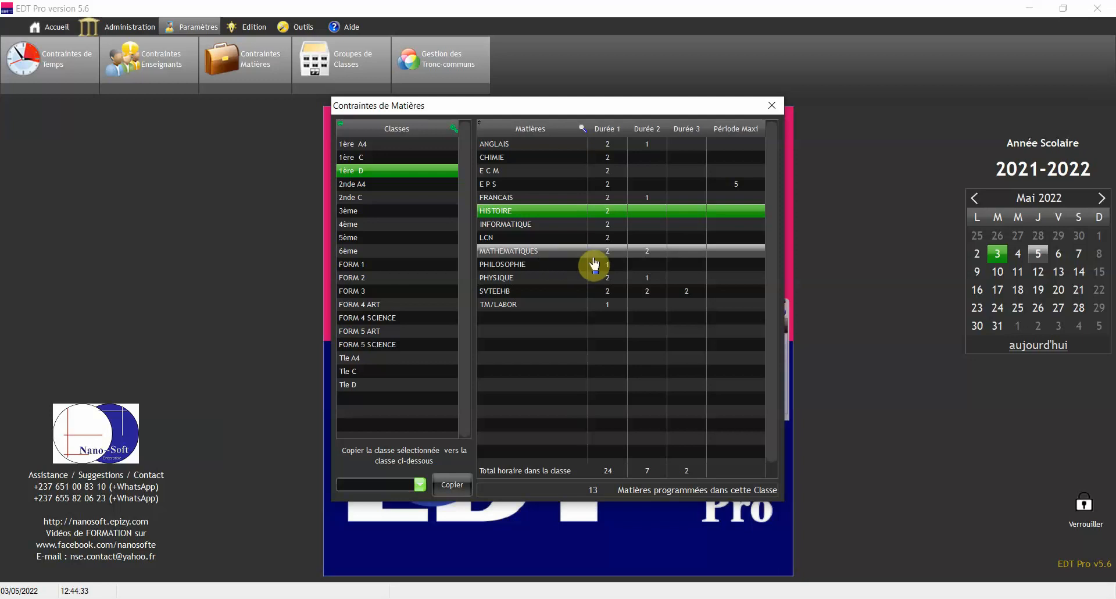
# Review the LCN and PHILOSOPHIE rows, compare with 2nde A4's durations, then return to 1ère D
pyautogui.click(569, 239)
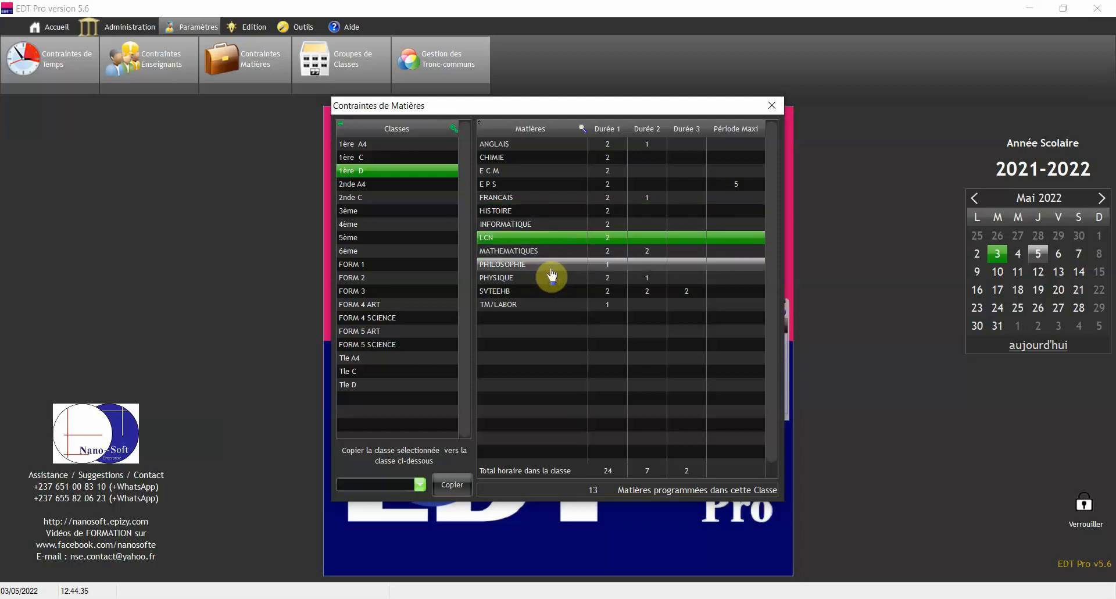
pyautogui.click(555, 267)
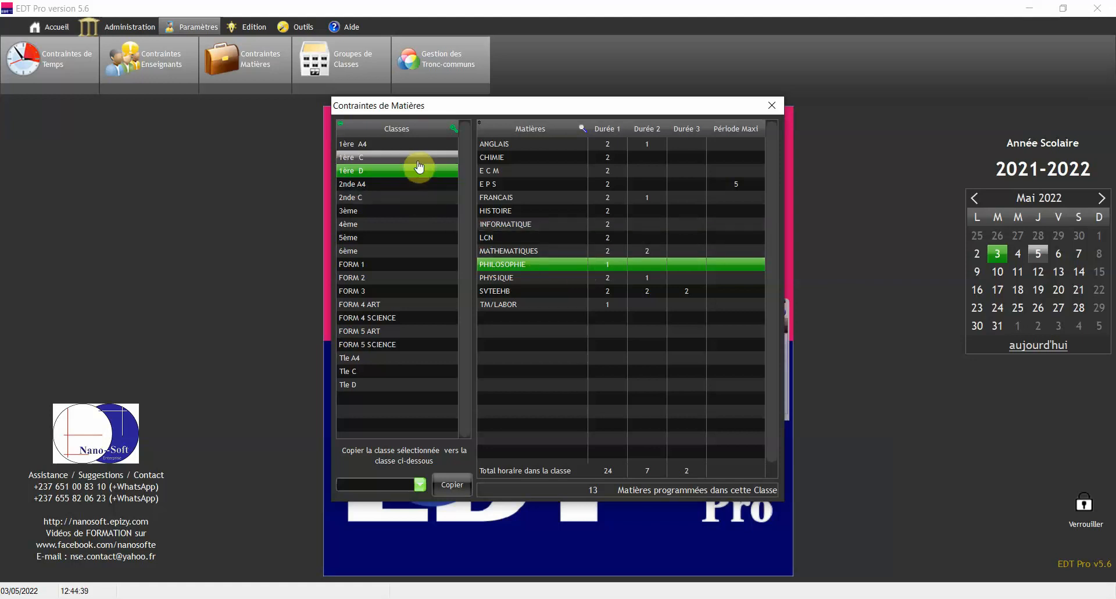
pyautogui.click(384, 174)
pyautogui.click(381, 185)
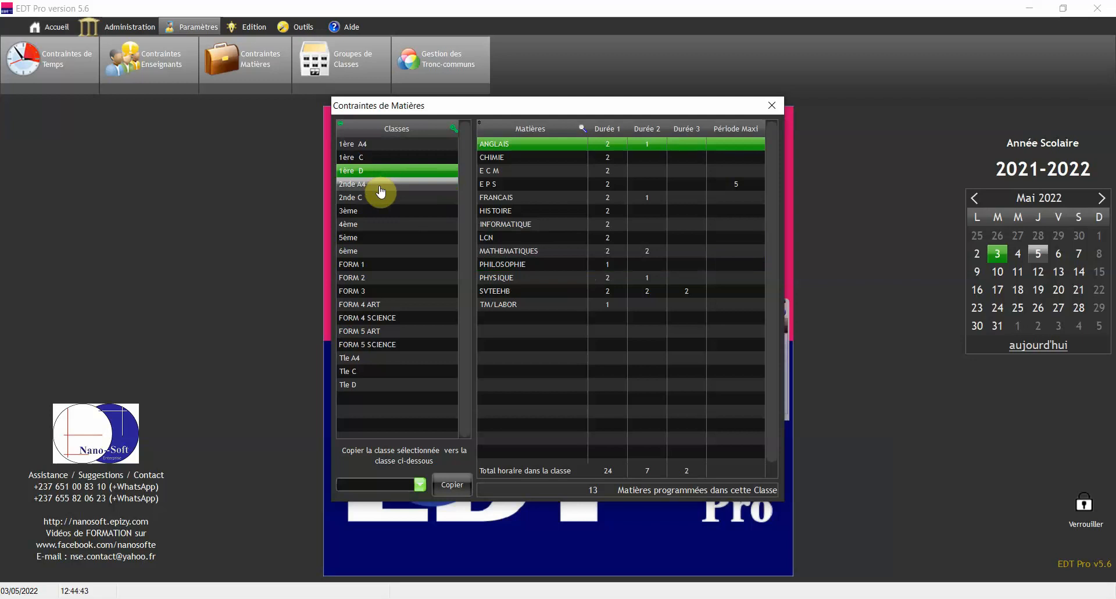
pyautogui.click(725, 154)
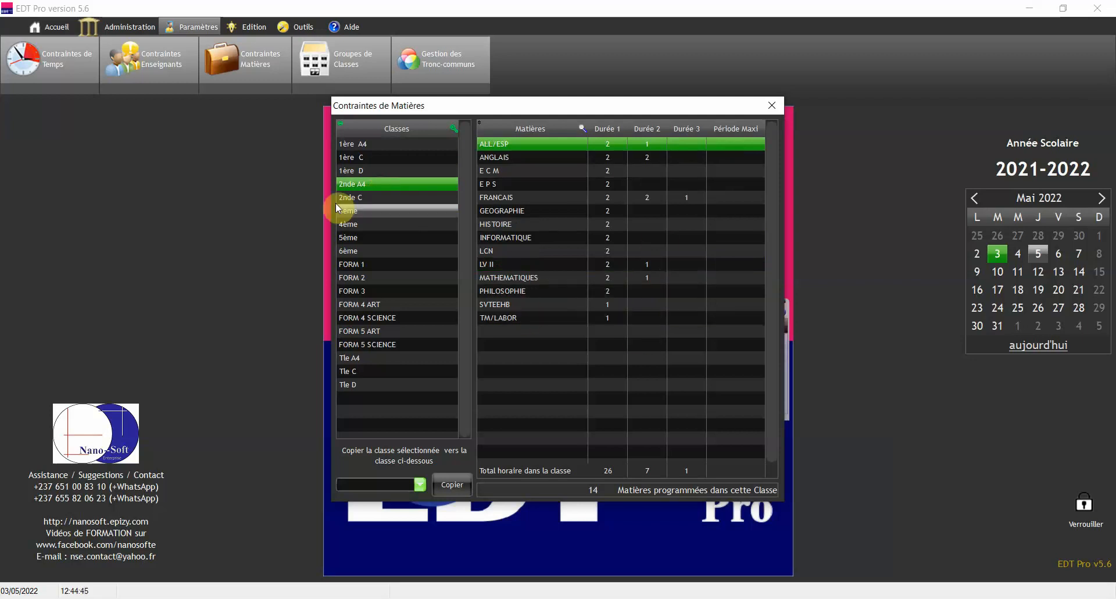
pyautogui.click(375, 175)
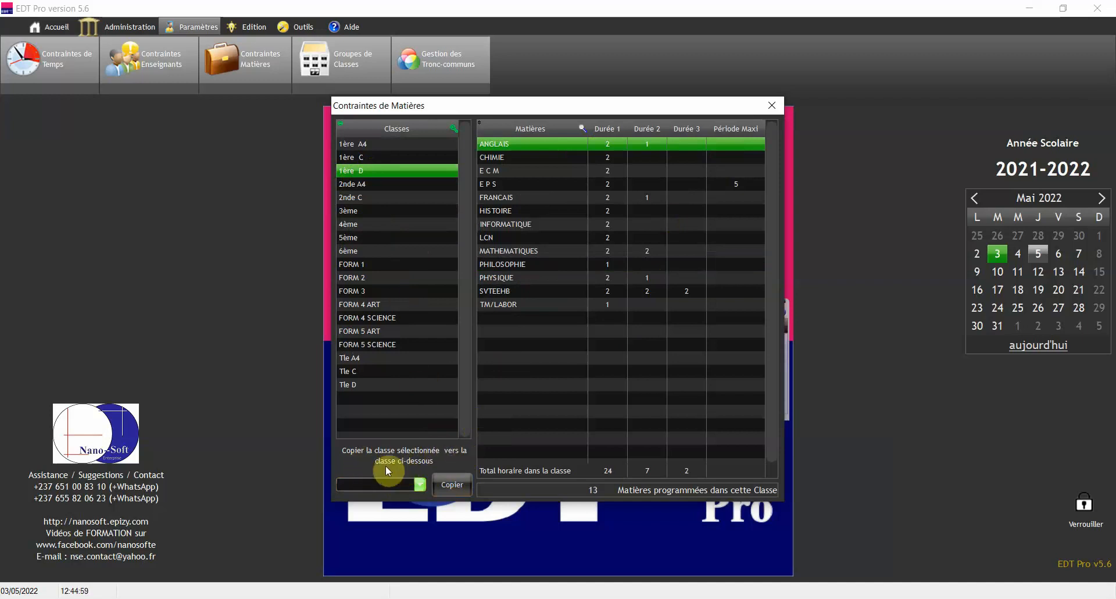
# Choose Tle D as the copy target, view Tle D's durations, and close the subject constraints window
pyautogui.click(412, 484)
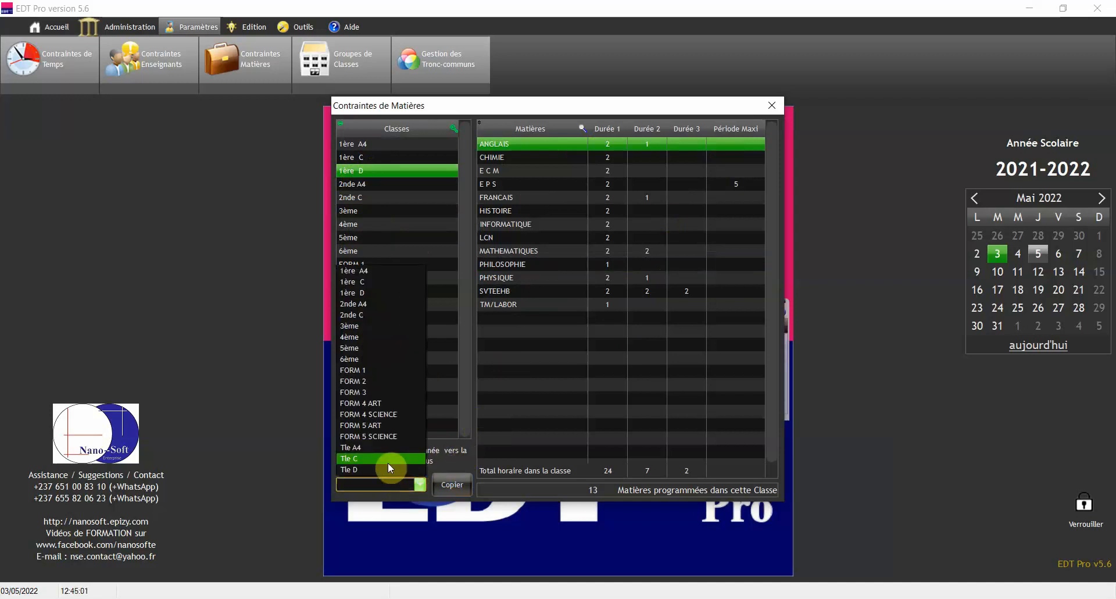
pyautogui.click(387, 468)
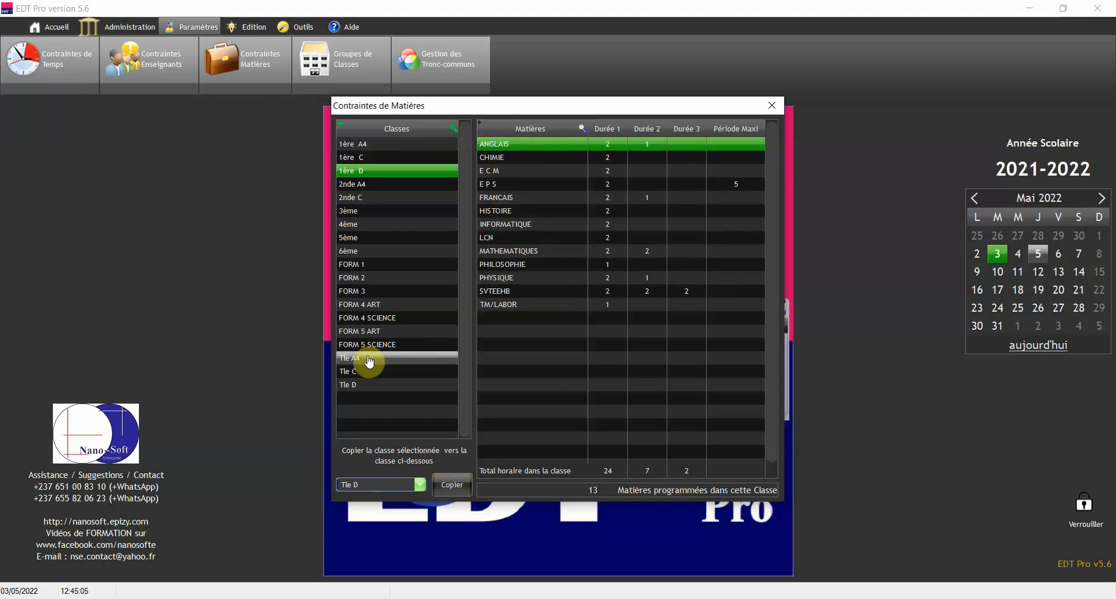
pyautogui.click(367, 385)
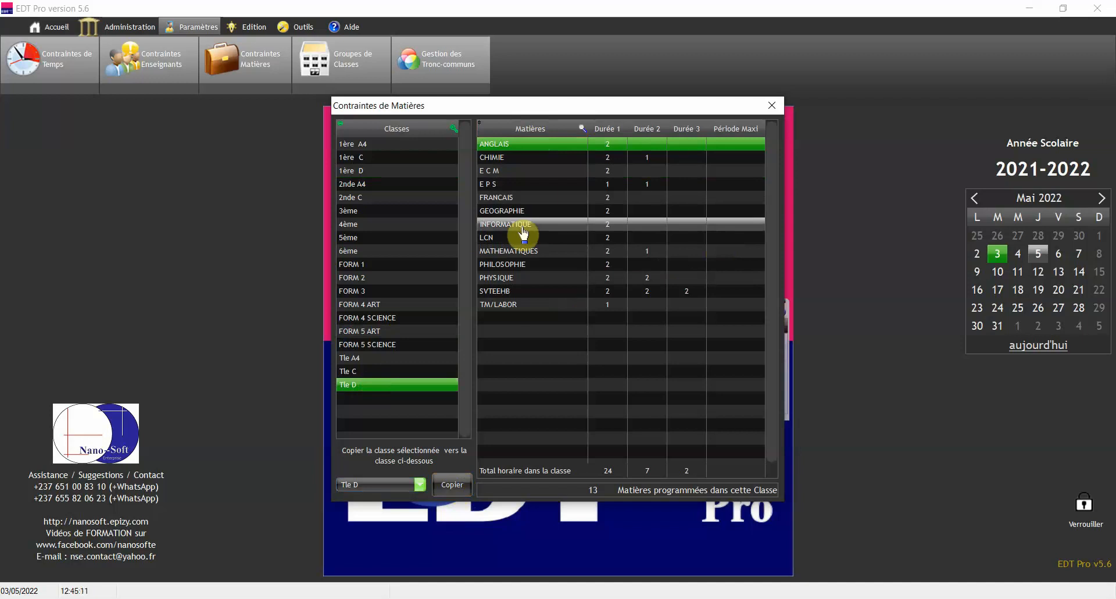
pyautogui.click(771, 106)
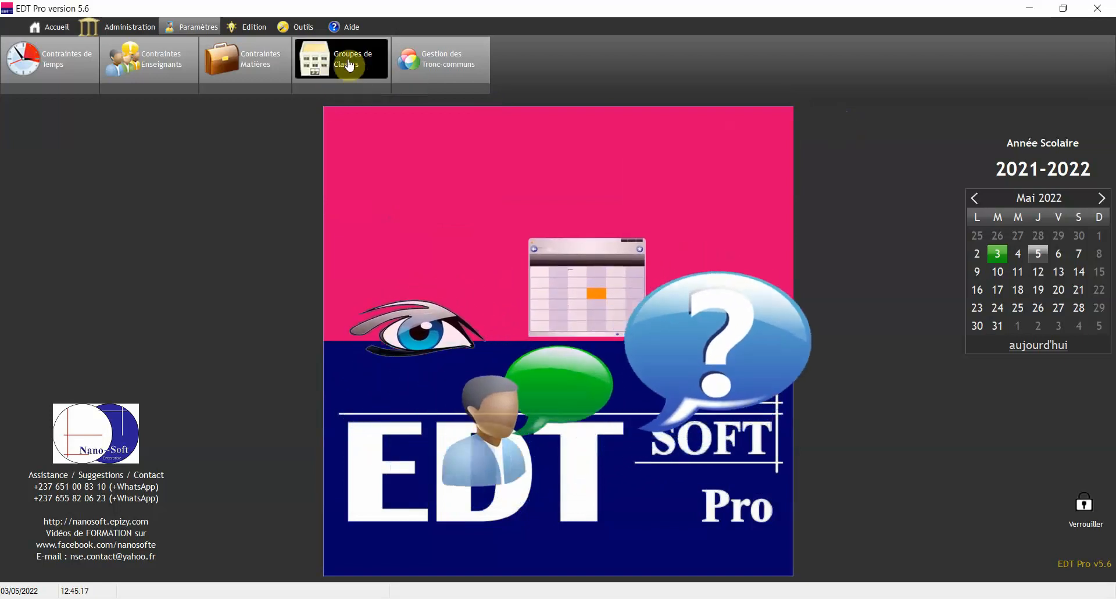
pyautogui.click(348, 65)
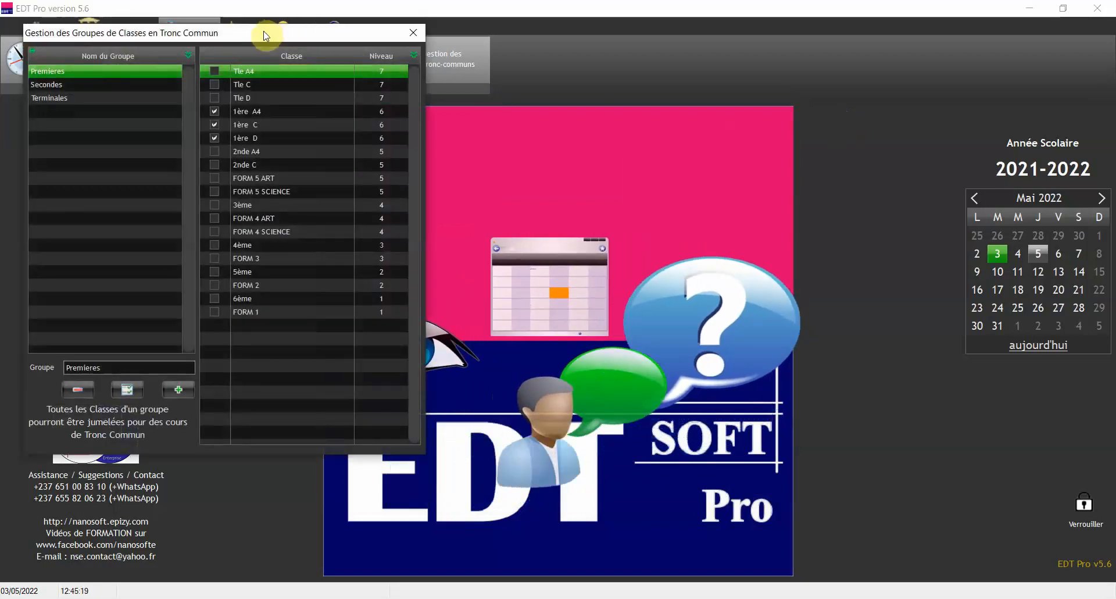
pyautogui.moveTo(264, 36); pyautogui.dragTo(628, 92)
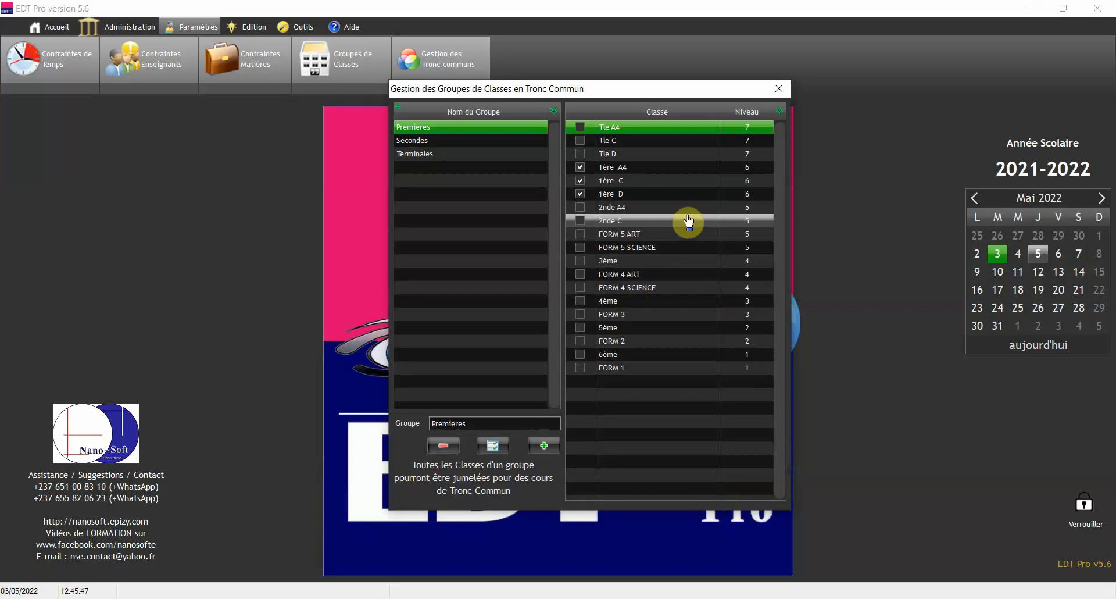
pyautogui.click(656, 234)
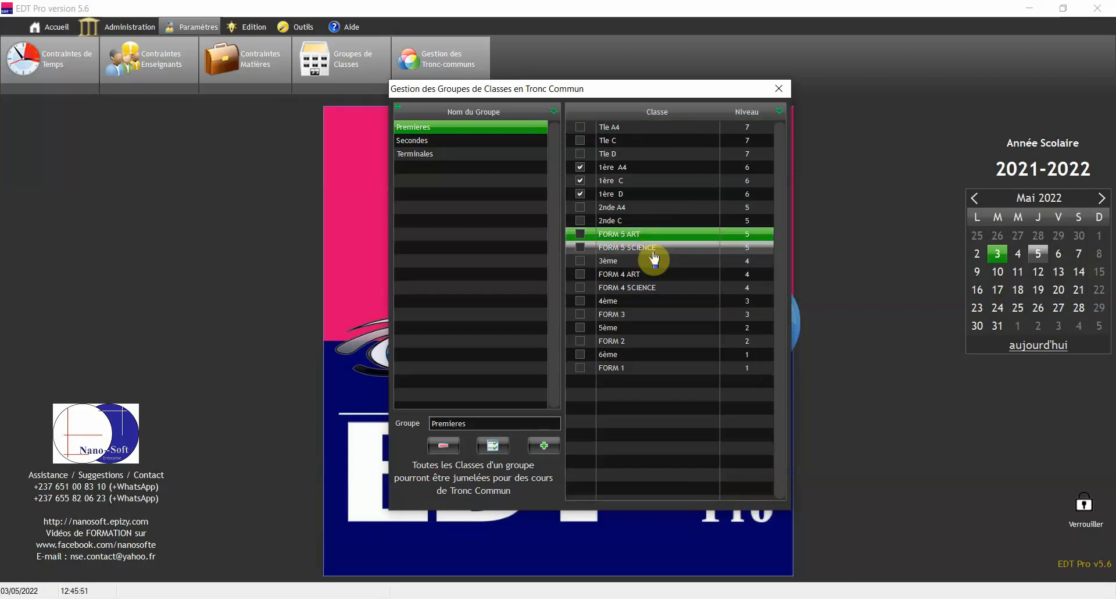
pyautogui.click(779, 89)
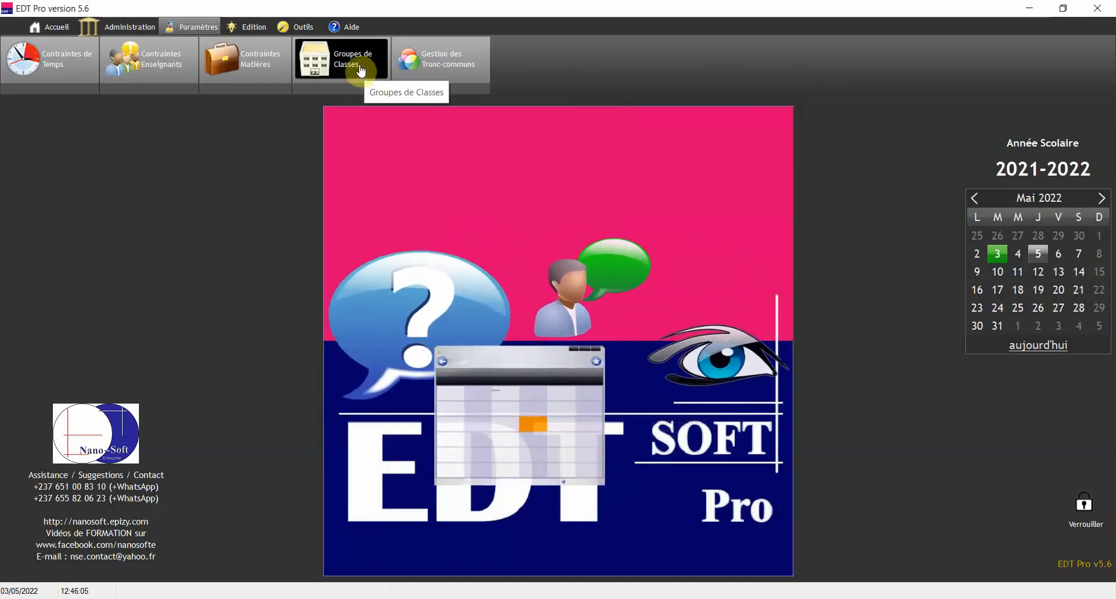
# Look at CHIMIE and ECONOMICS in Gestion des Tronc-communs, then switch to the Edition section
pyautogui.click(433, 61)
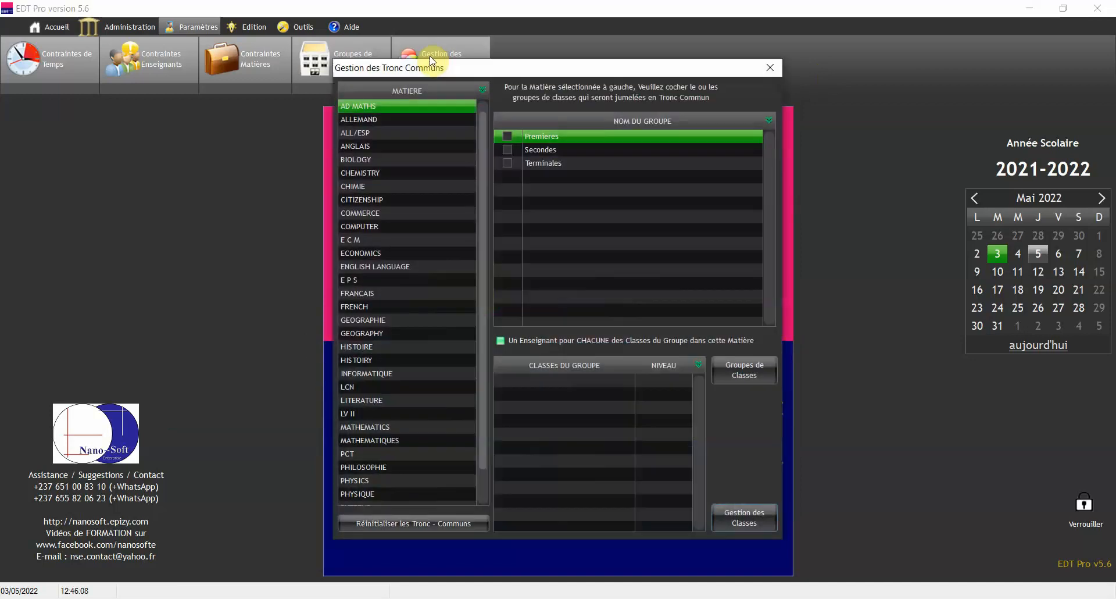
pyautogui.click(405, 187)
pyautogui.click(401, 253)
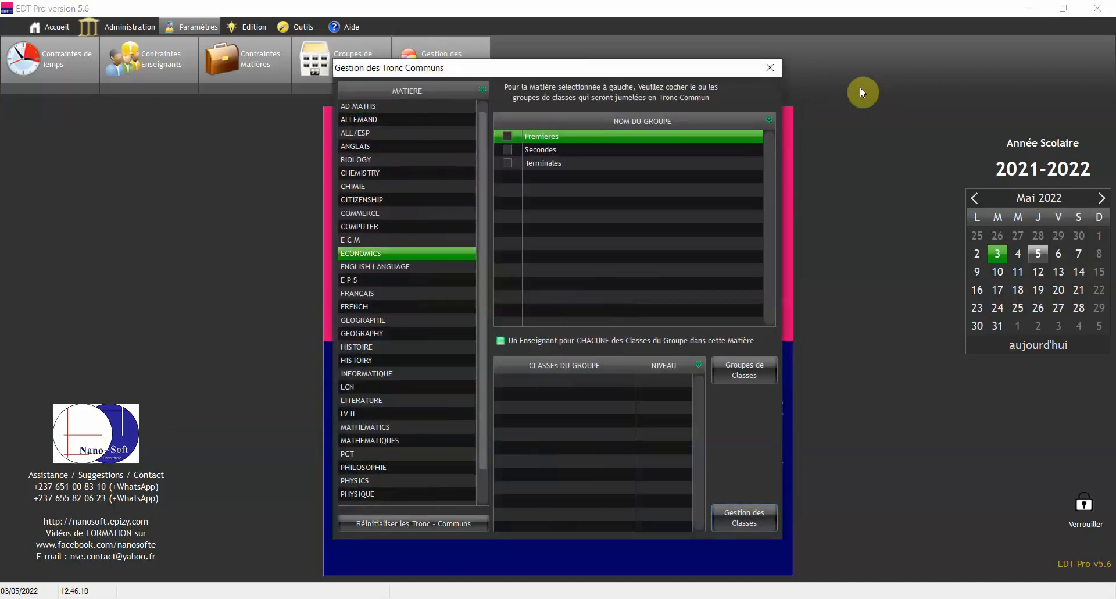
pyautogui.click(774, 67)
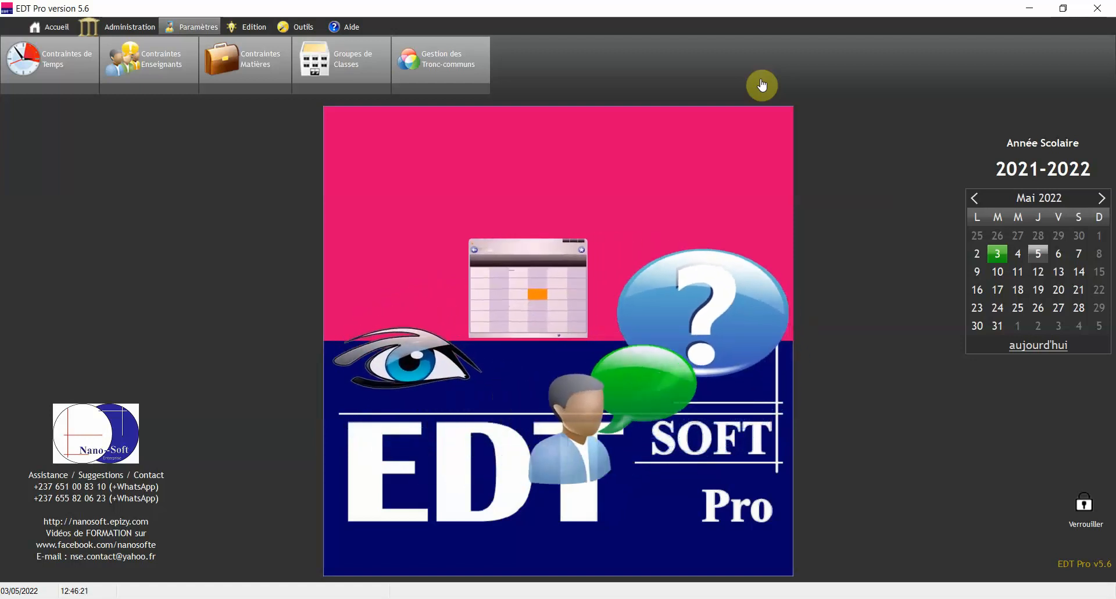
pyautogui.click(250, 34)
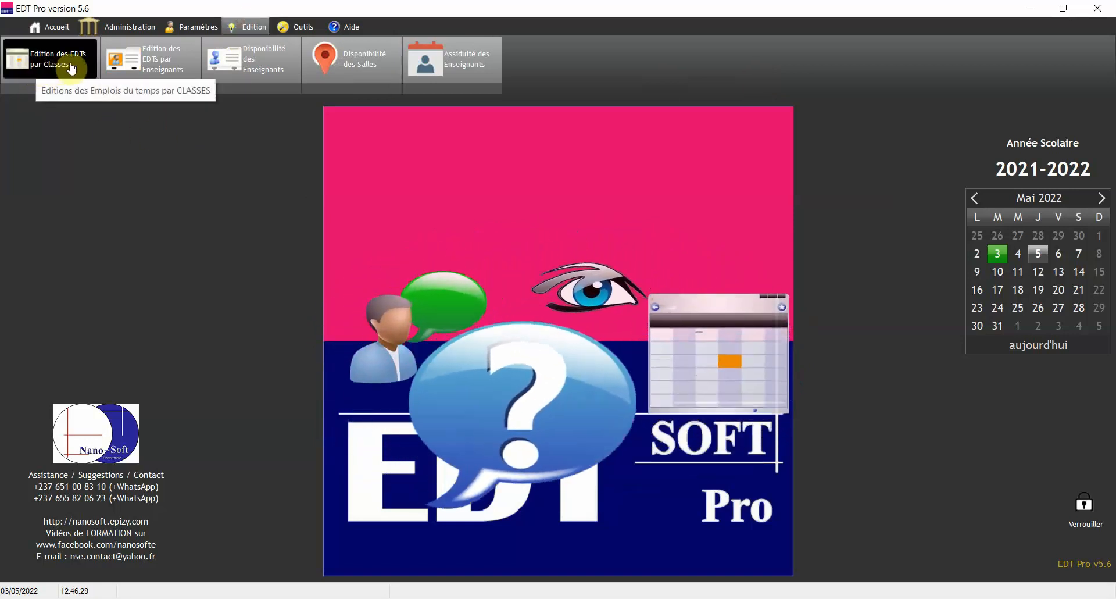
# Load Tle A4's timetable in Edition des EDTs par Classes and show its Générer EDT options
pyautogui.click(61, 70)
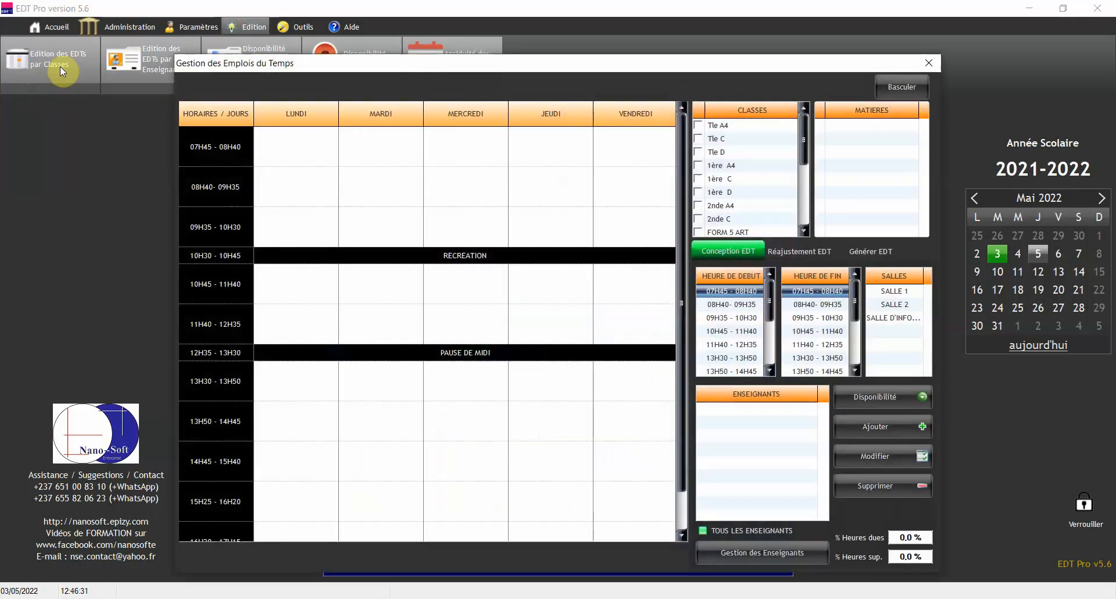
pyautogui.click(749, 125)
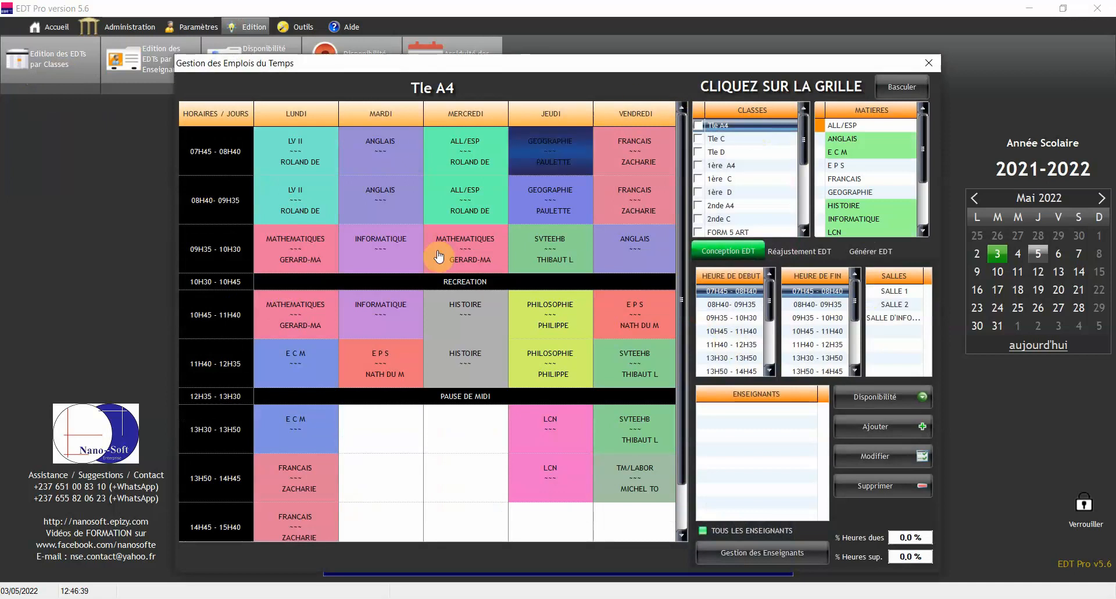
pyautogui.click(870, 251)
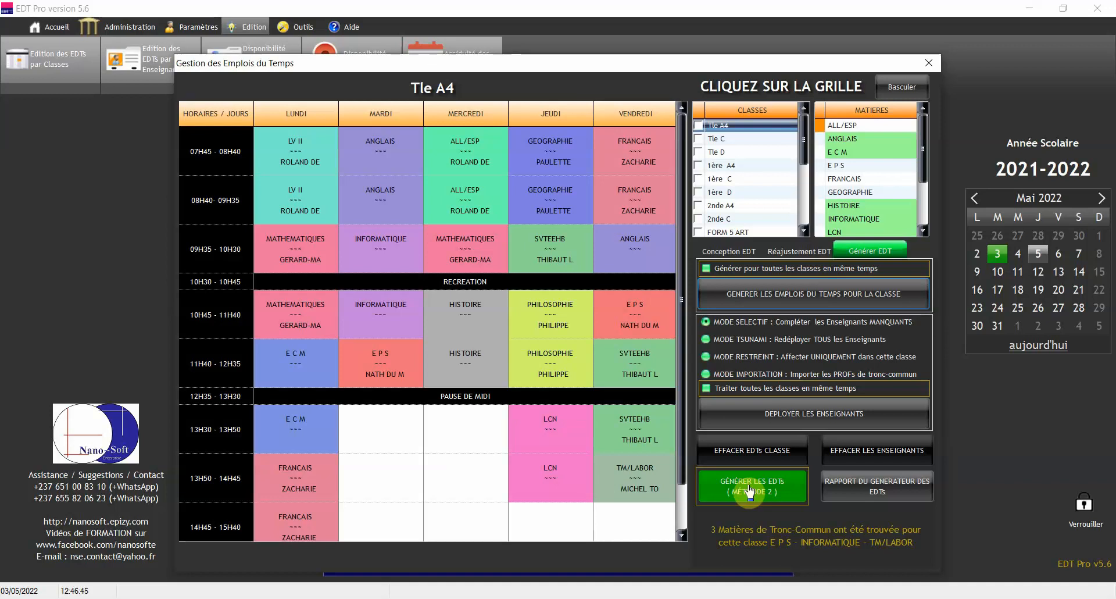
# Erase the Tle A4 class timetable with EFFACER EDTs CLASSE, confirming with Oui
pyautogui.click(750, 478)
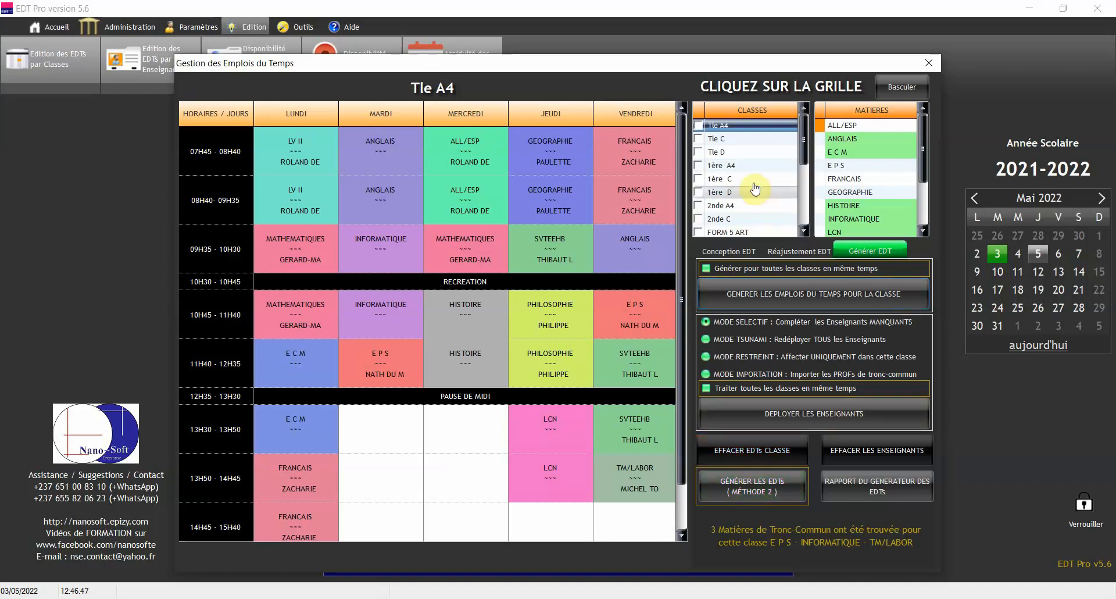
pyautogui.click(754, 450)
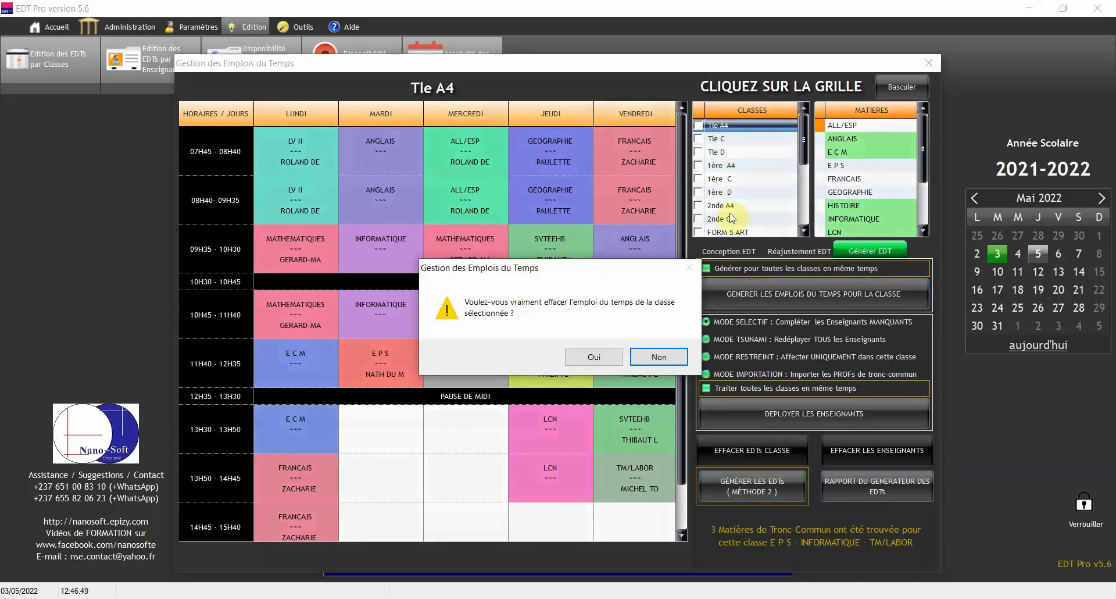
pyautogui.click(604, 356)
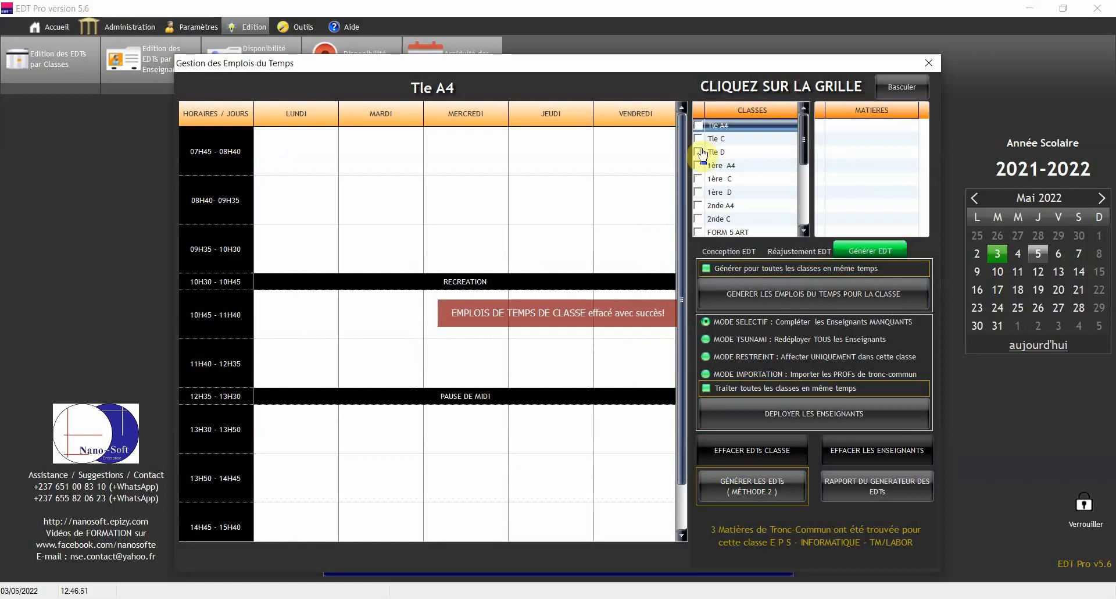
pyautogui.click(731, 129)
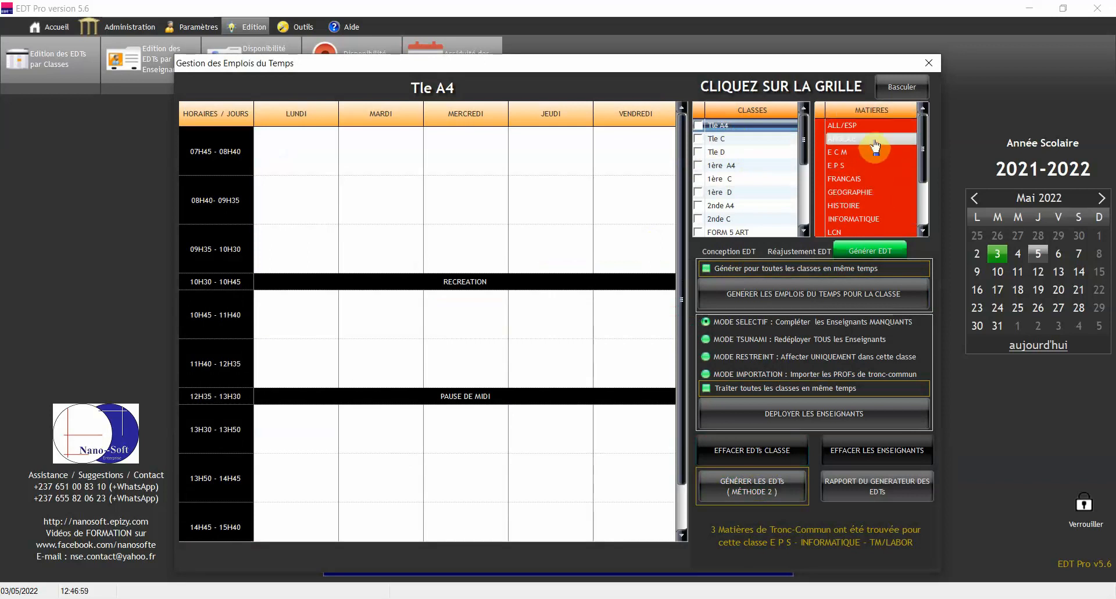
# Select E P S and switch between the Conception, Réajustement and Générer EDT panels
pyautogui.click(876, 167)
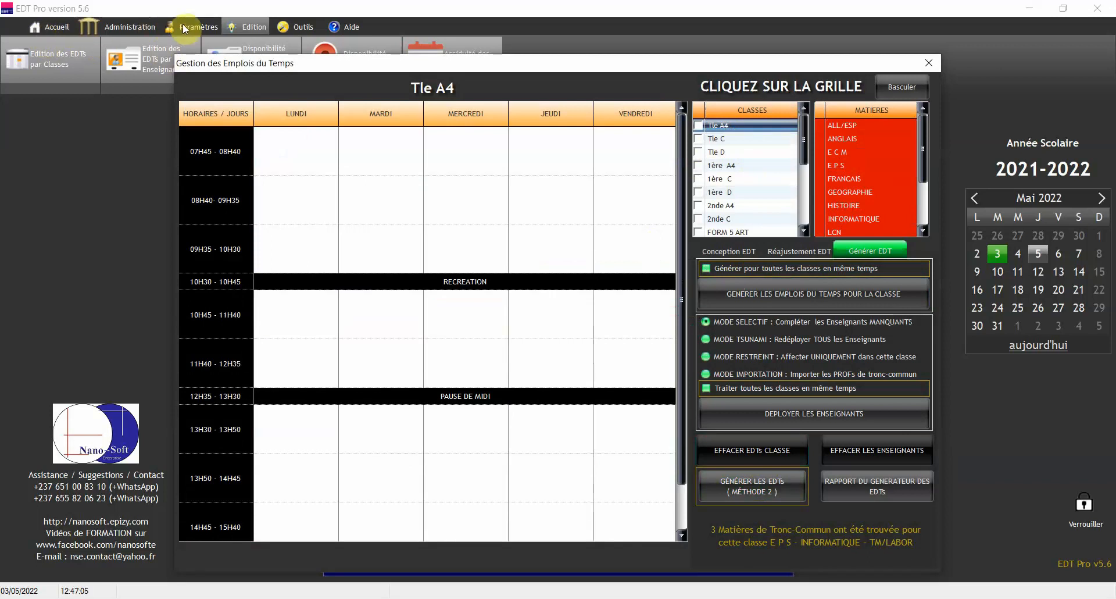
pyautogui.click(721, 252)
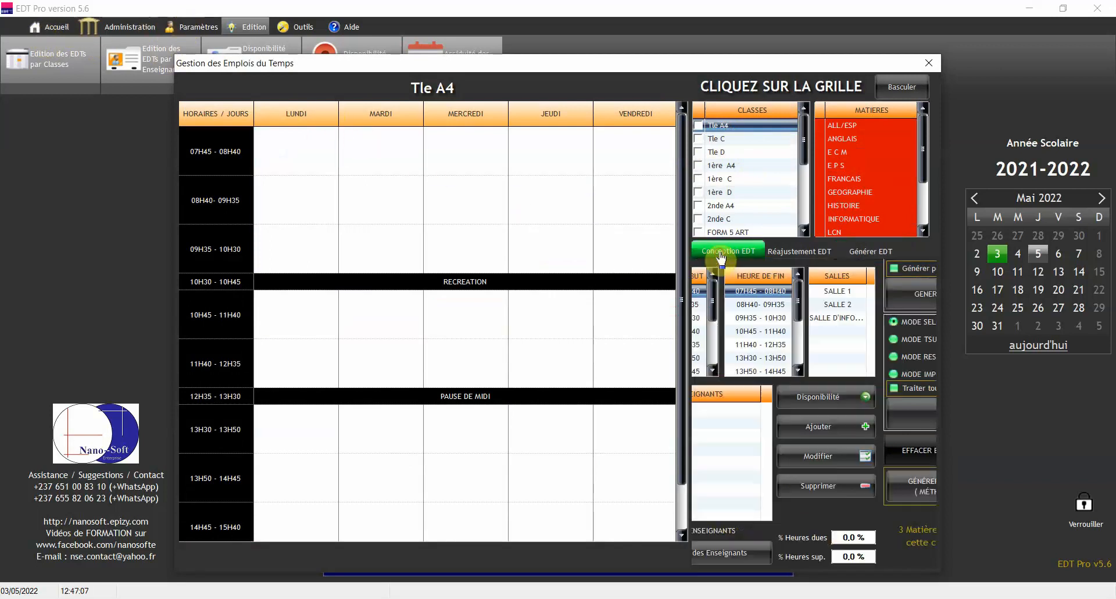
pyautogui.click(875, 256)
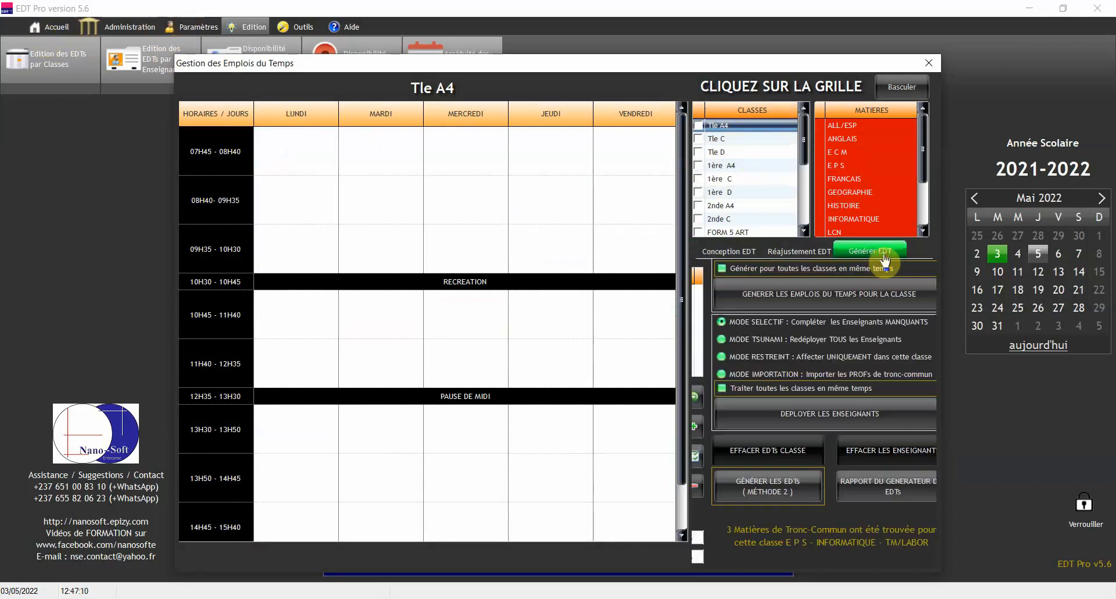
pyautogui.click(721, 253)
pyautogui.click(794, 252)
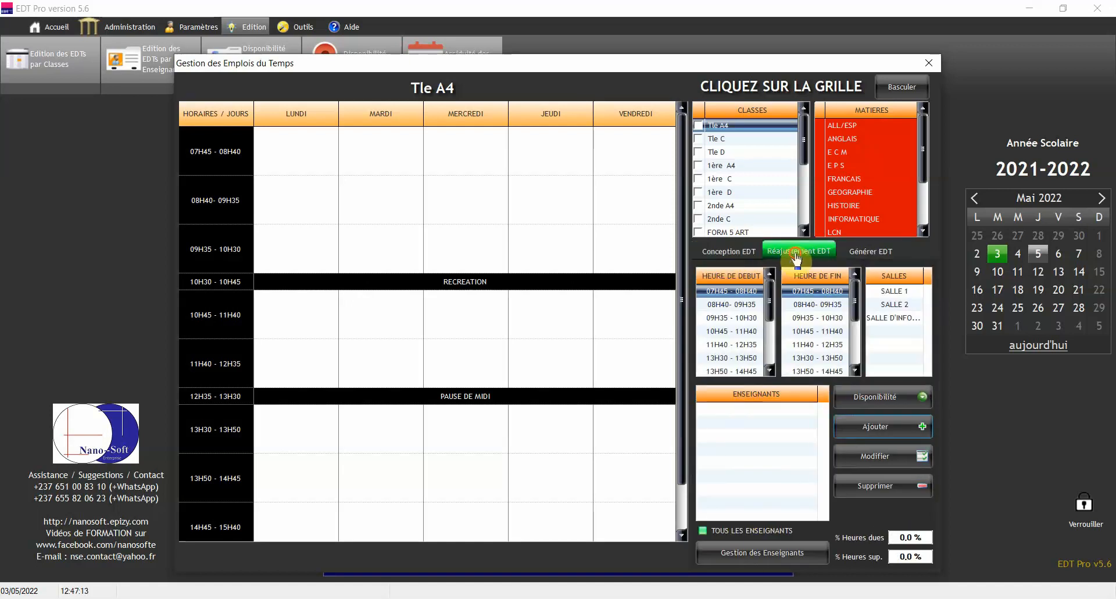
pyautogui.click(875, 253)
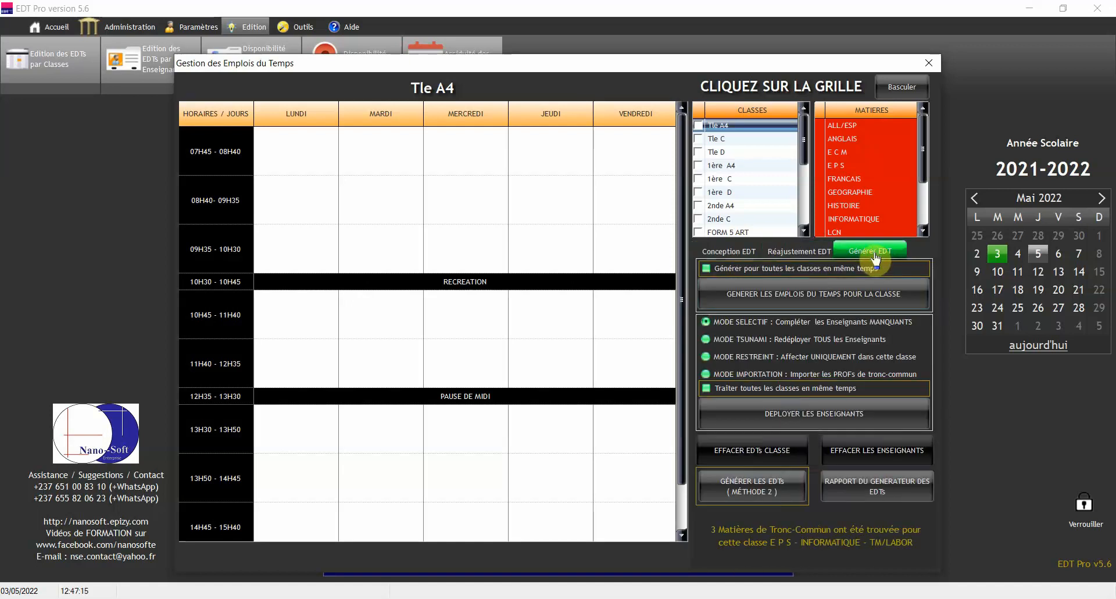
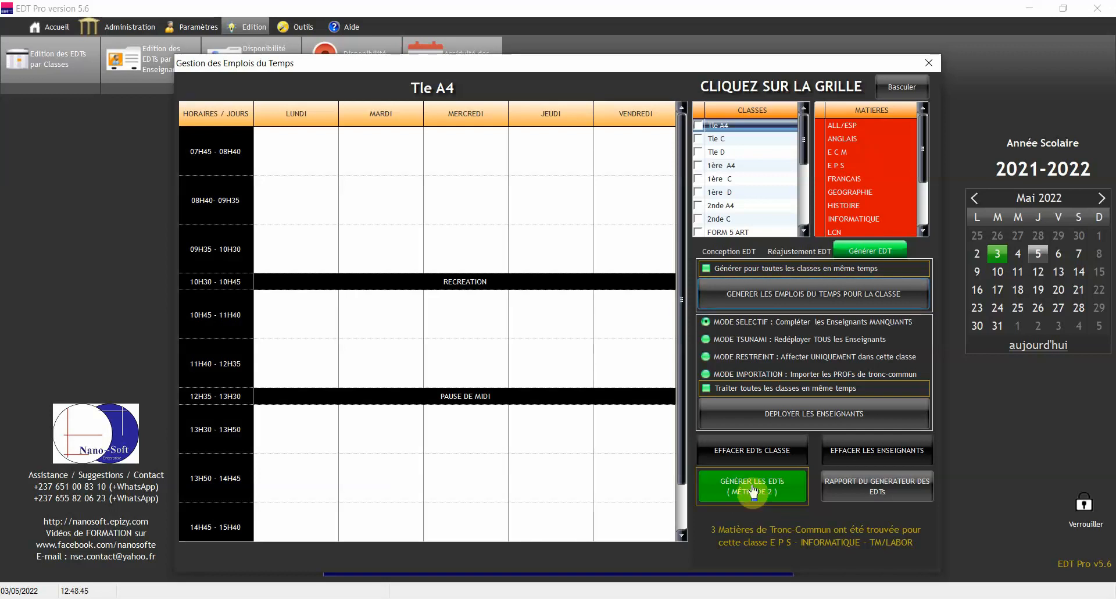
# Regenerate all timetables with GÉNÉRER LES EDTs (MÉTHODE 2) and close the finished generation log
pyautogui.click(752, 485)
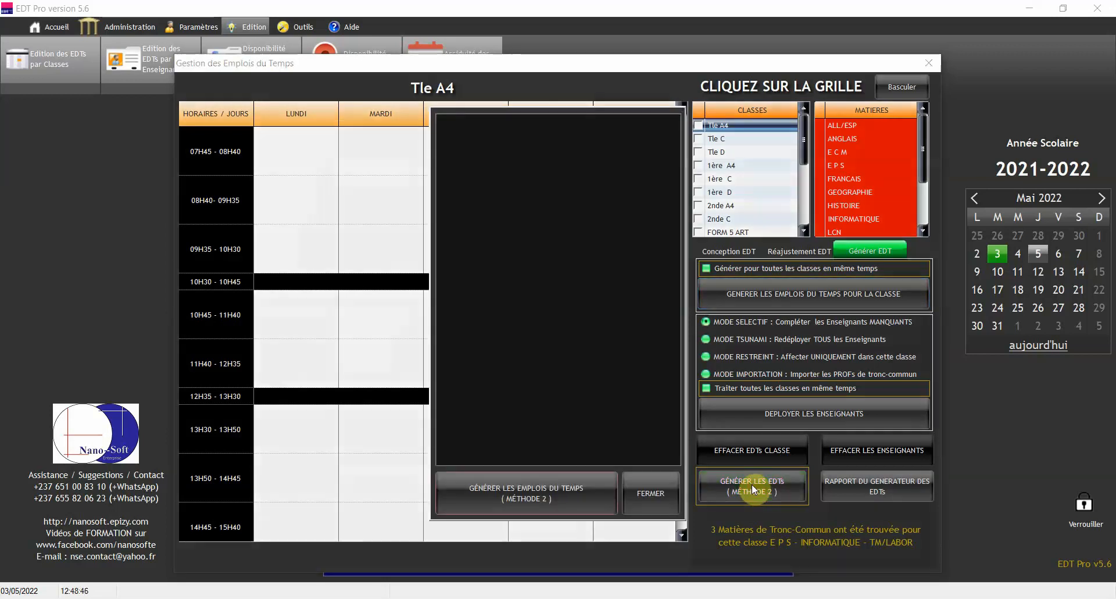
pyautogui.click(528, 505)
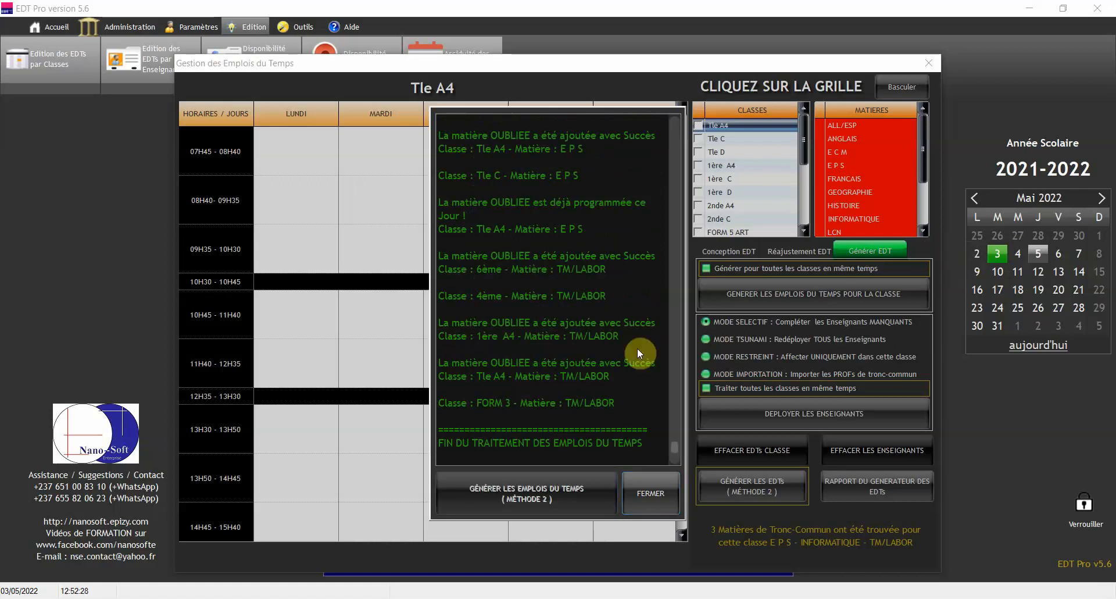
pyautogui.click(651, 499)
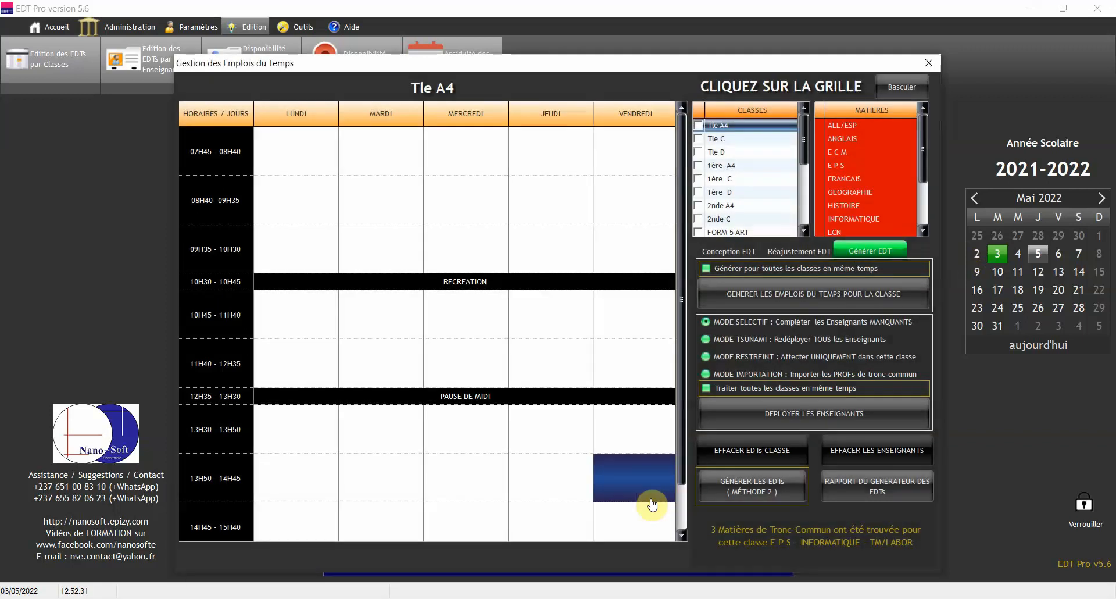
# Open the timetable generator report full-screen and look over pages 1–2 up to the 1ère A4 table
pyautogui.click(888, 496)
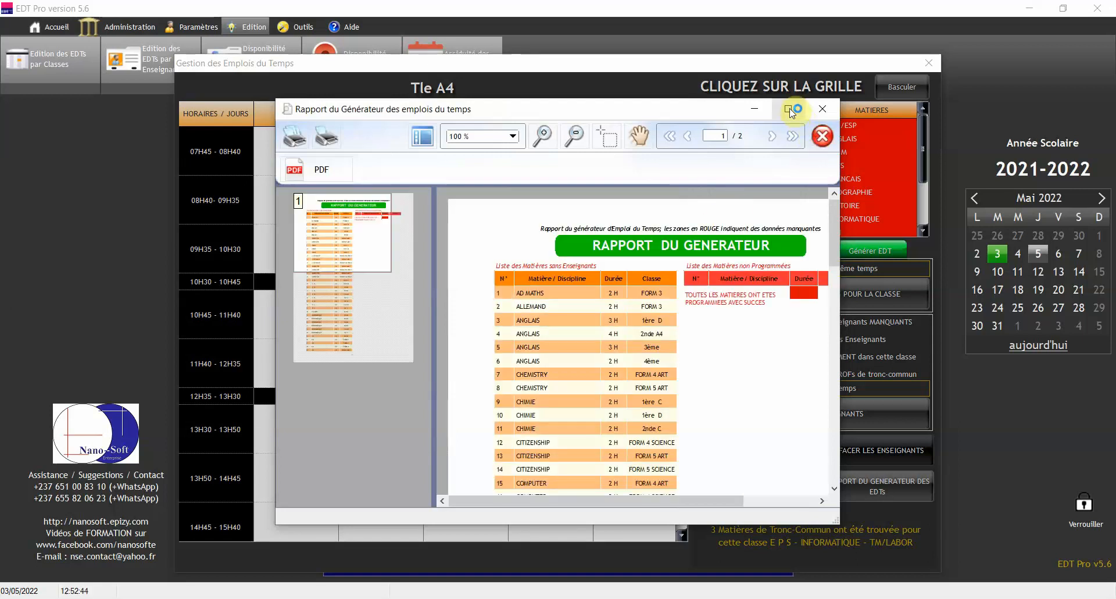
pyautogui.click(791, 108)
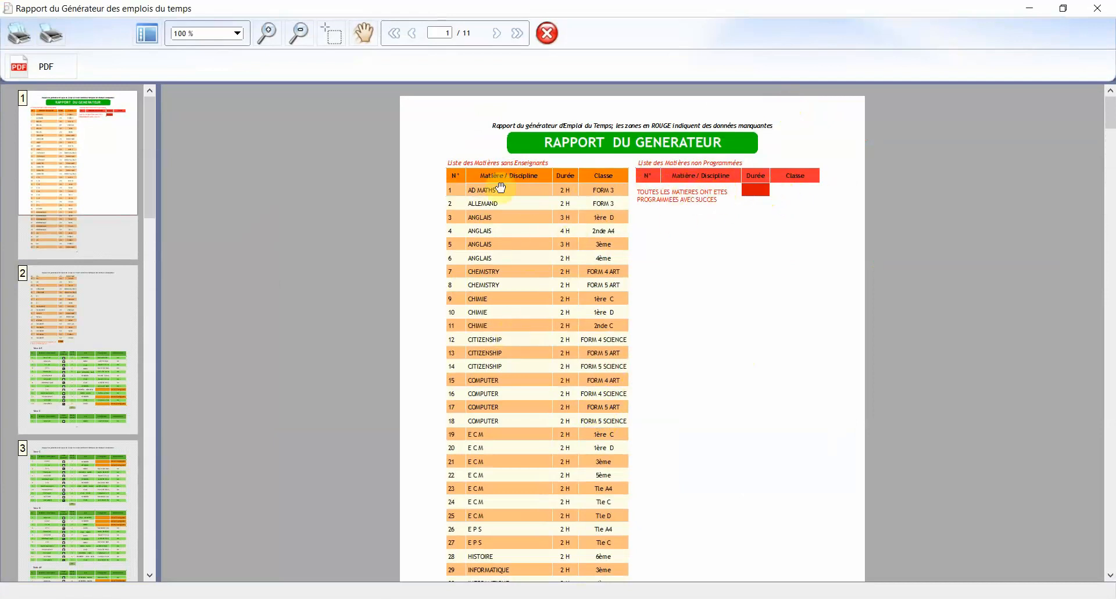
pyautogui.moveTo(520, 455); pyautogui.dragTo(525, 120)
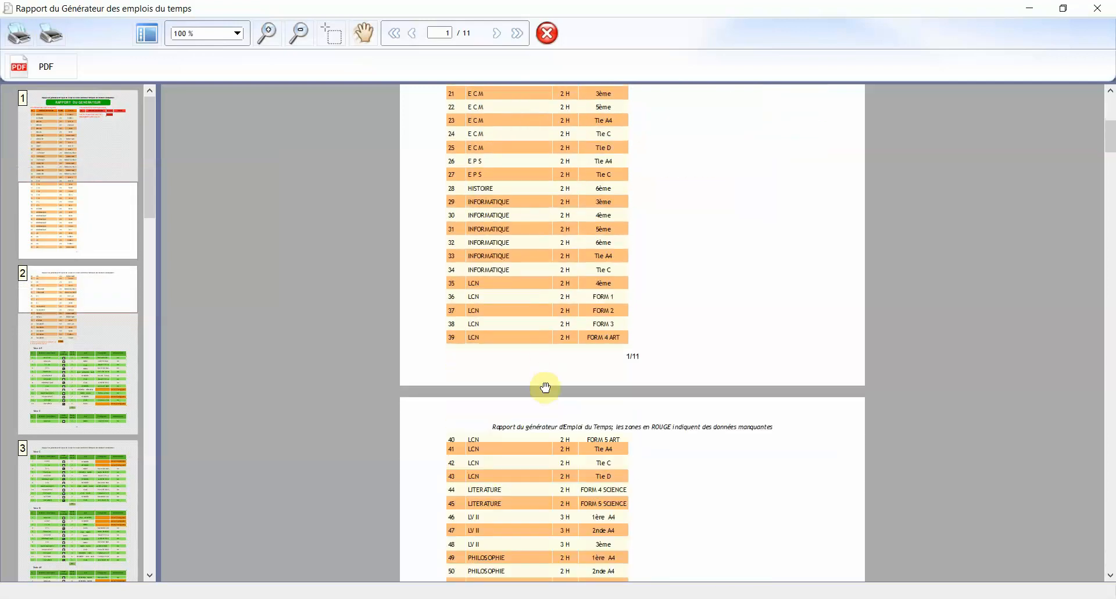
pyautogui.moveTo(544, 386); pyautogui.dragTo(536, 54)
pyautogui.moveTo(555, 377); pyautogui.dragTo(543, 93)
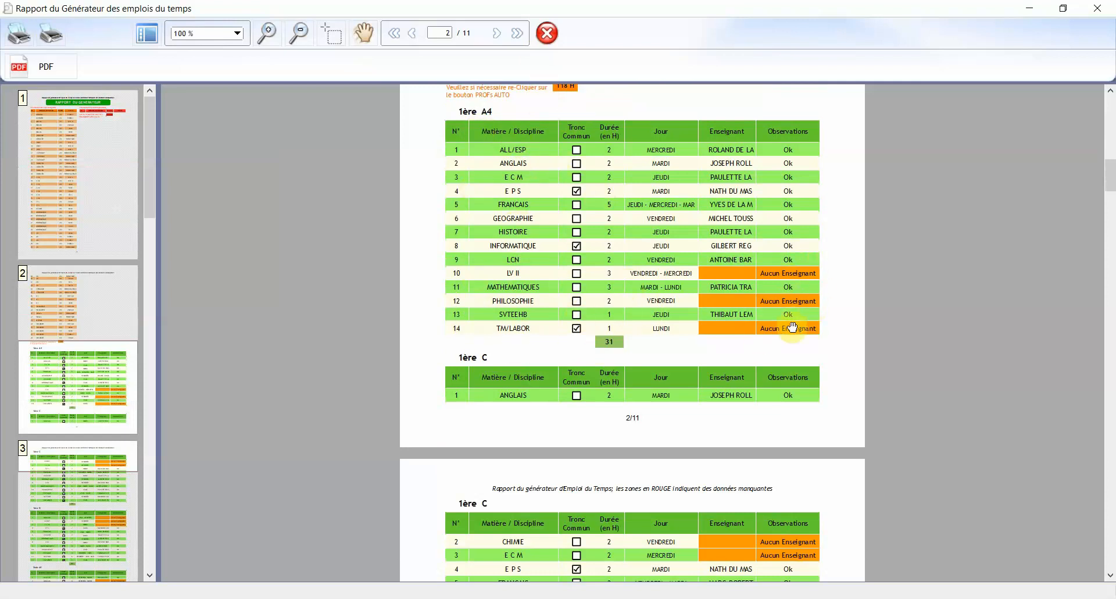
# Scroll through the remaining report pages to find subjects marked 'Aucun Enseignant'
pyautogui.scroll(-2, 743, 300)
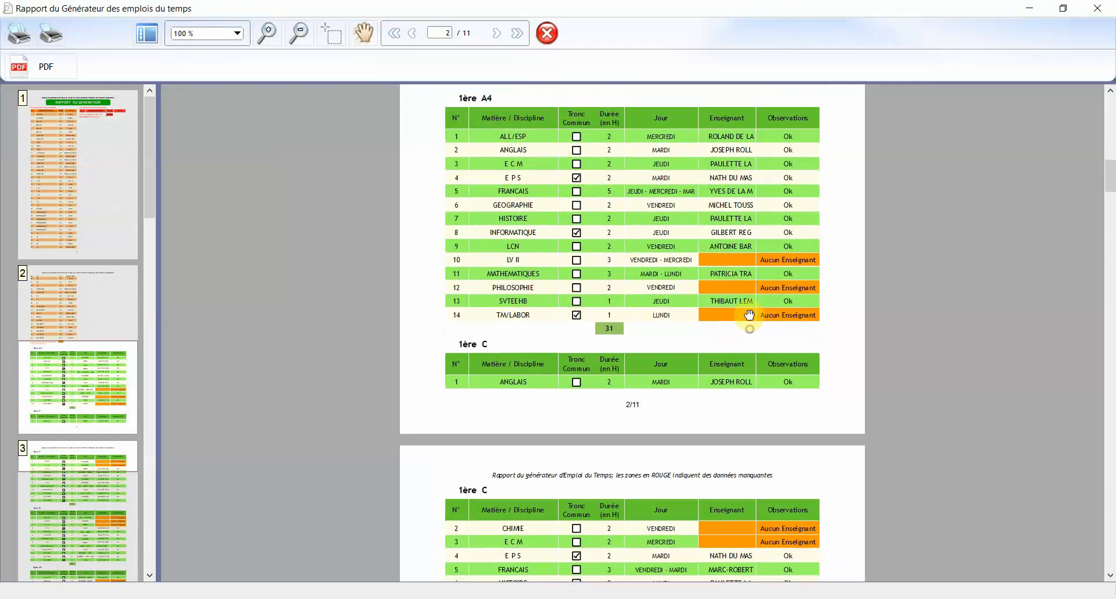
pyautogui.scroll(-1, 733, 248)
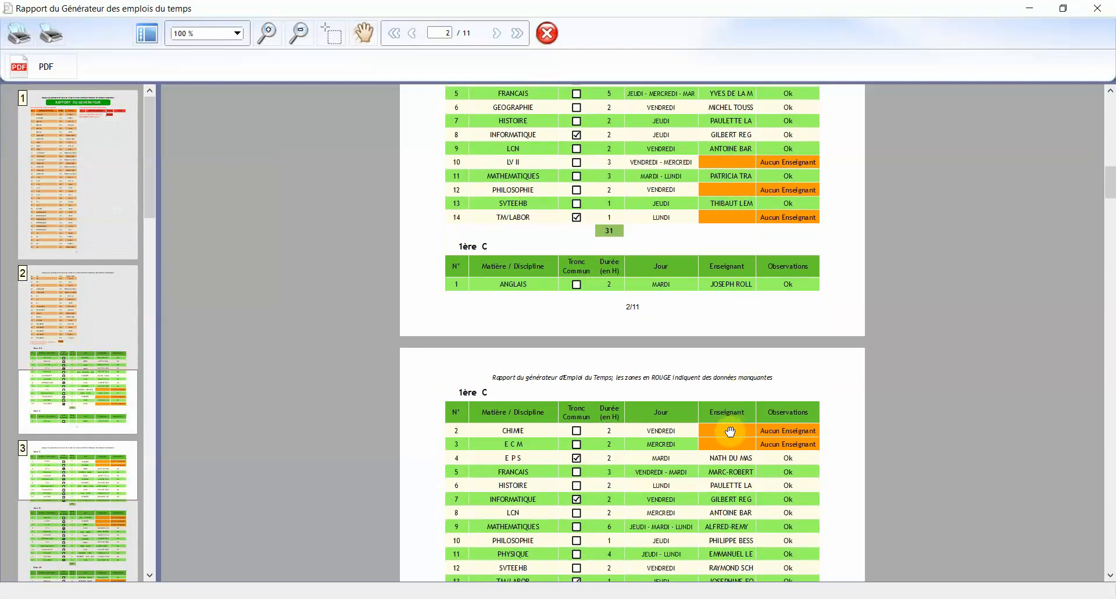
pyautogui.moveTo(735, 126); pyautogui.dragTo(719, 401)
pyautogui.moveTo(695, 206); pyautogui.dragTo(710, 252)
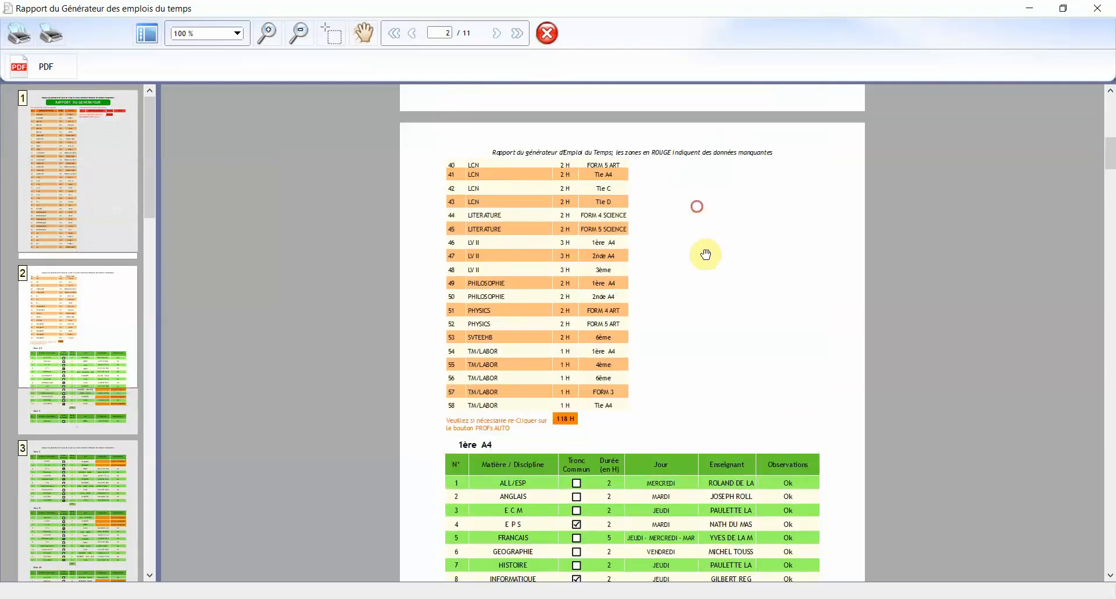
pyautogui.scroll(5, 709, 244)
pyautogui.moveTo(712, 184)
pyautogui.mouseDown()
pyautogui.moveTo(735, 481)
pyautogui.moveTo(735, 186)
pyautogui.mouseUp()
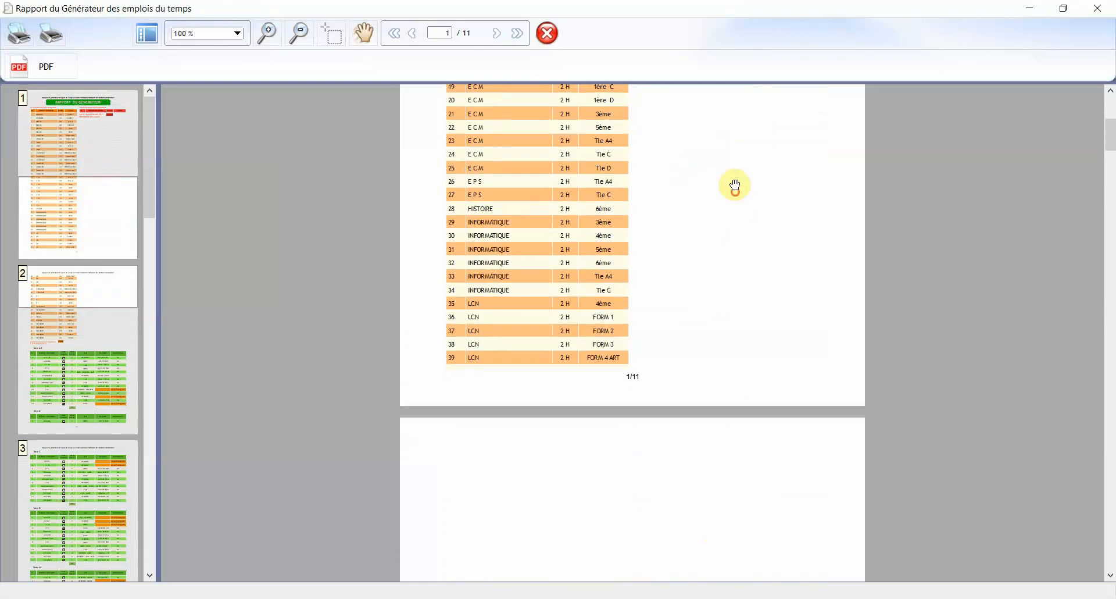
pyautogui.scroll(-8, 712, 311)
pyautogui.scroll(-4, 713, 311)
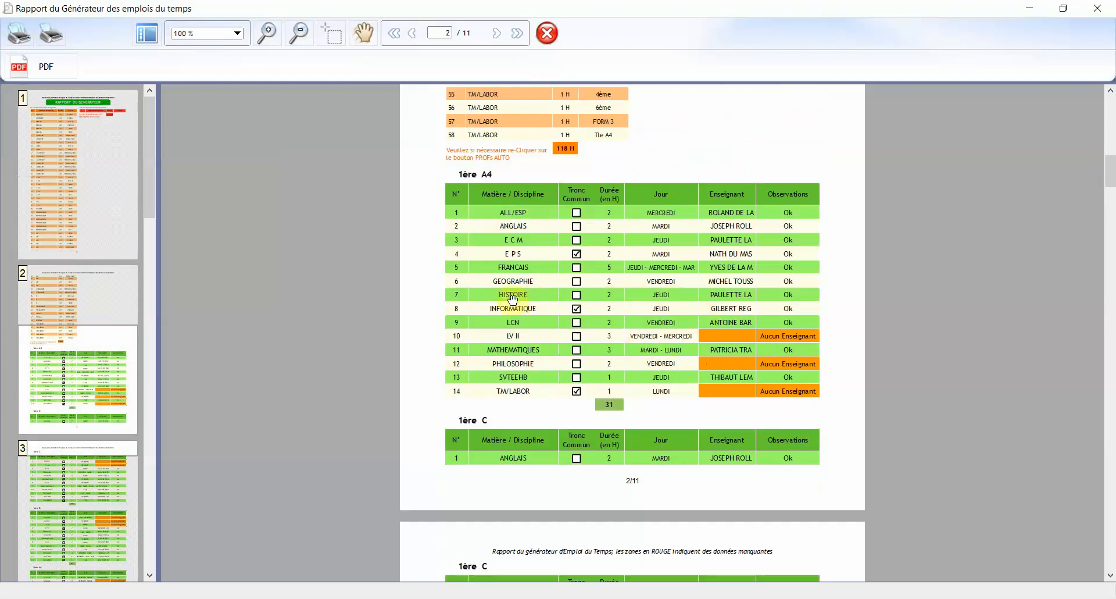
pyautogui.scroll(-6, 613, 407)
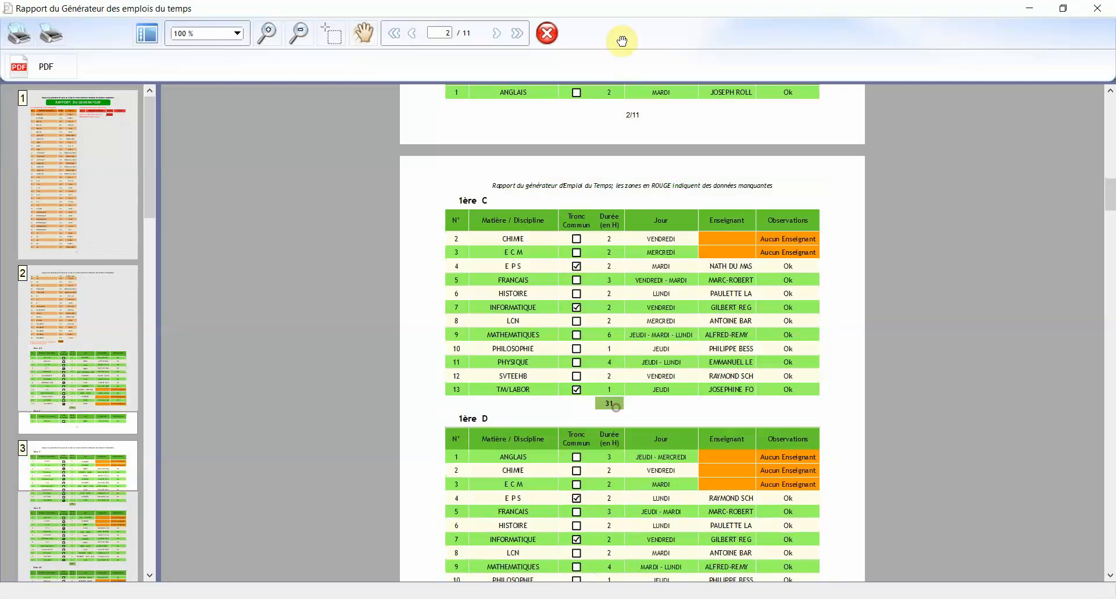
pyautogui.scroll(-4, 651, 186)
pyautogui.scroll(-6, 645, 192)
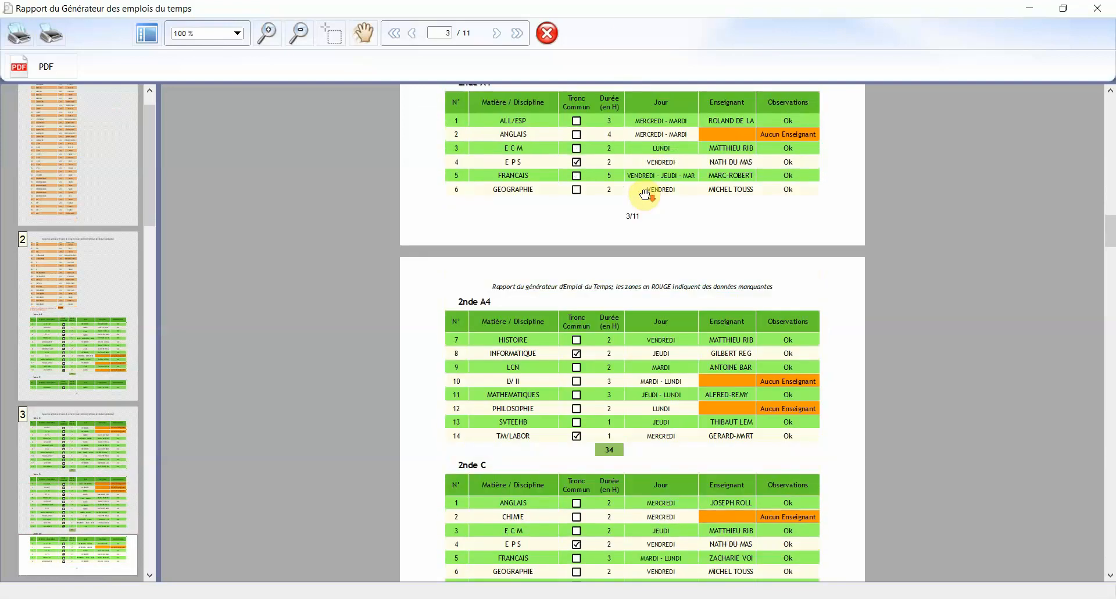
pyautogui.moveTo(1111, 246); pyautogui.dragTo(1111, 526)
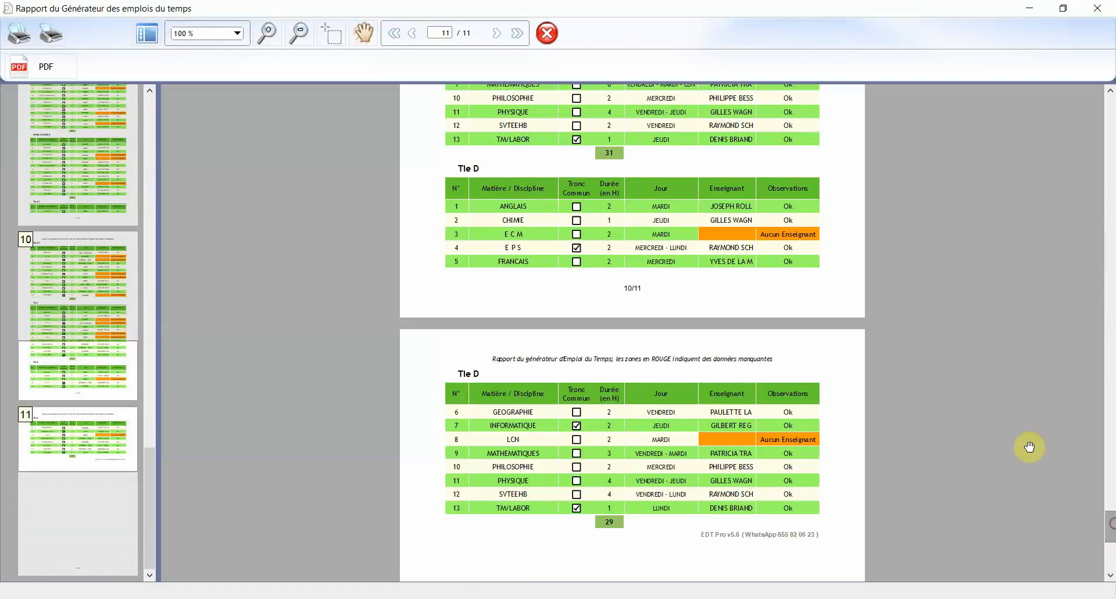
# Close the report and browse the Tle A4, Tle C, Tle D and 1ère A4 timetables
pyautogui.click(1097, 8)
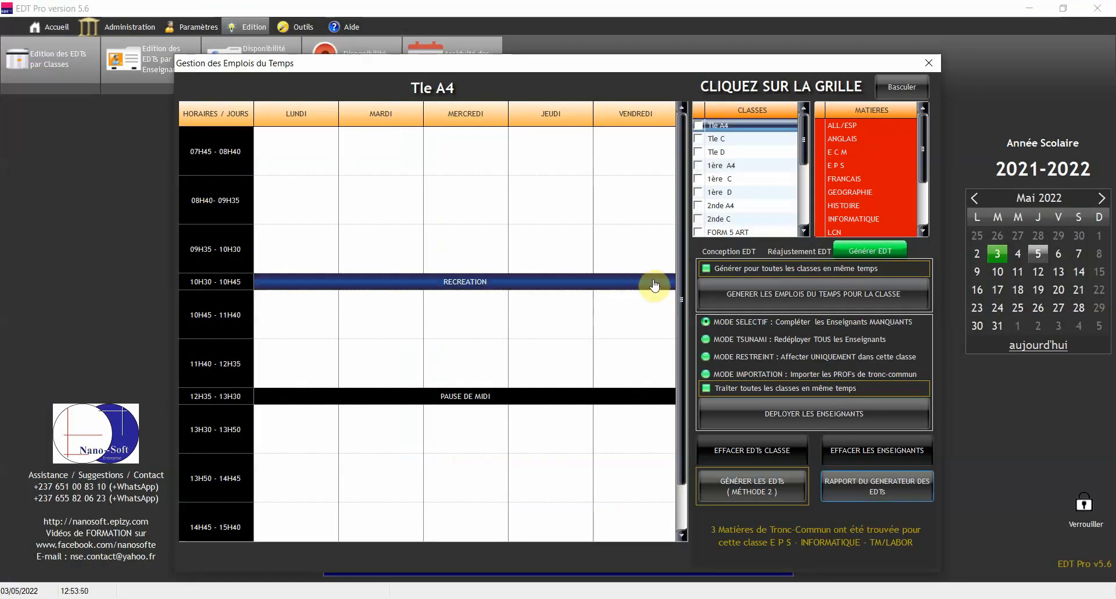
pyautogui.click(734, 132)
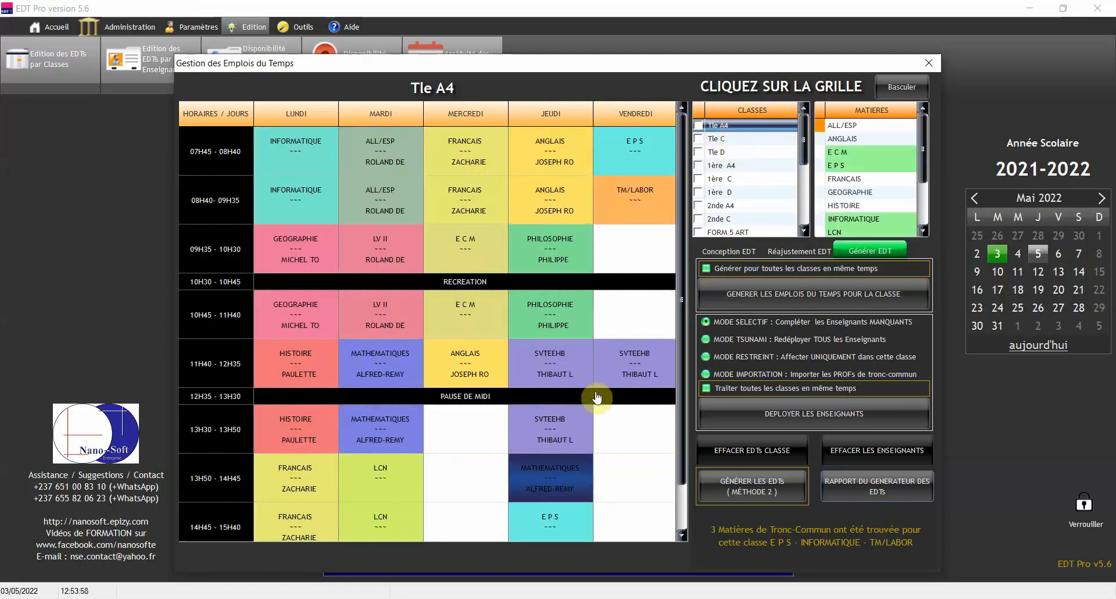
pyautogui.click(730, 139)
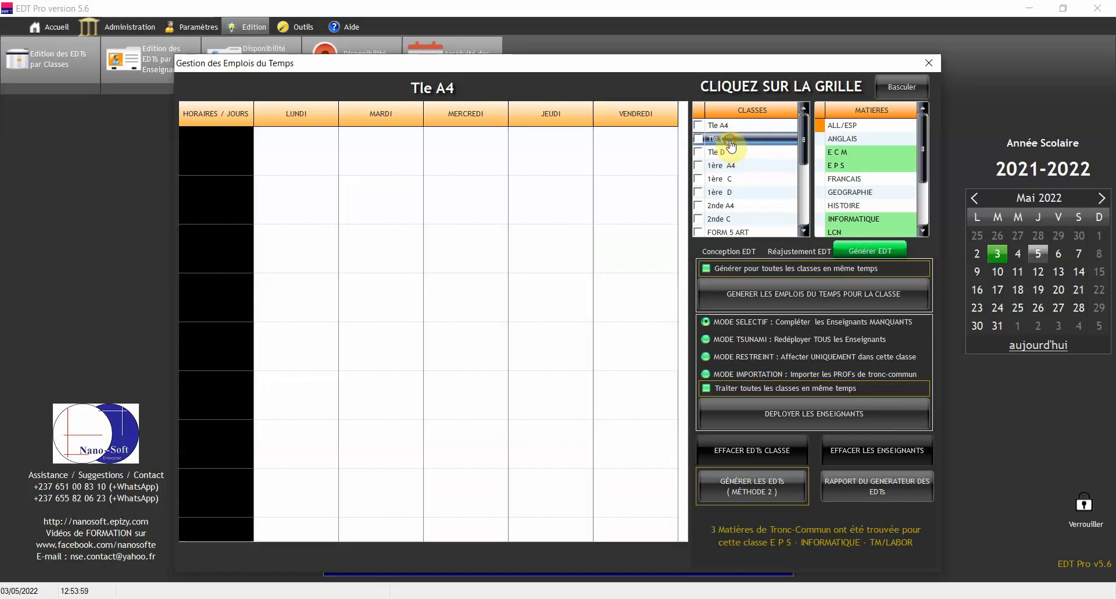
pyautogui.click(732, 154)
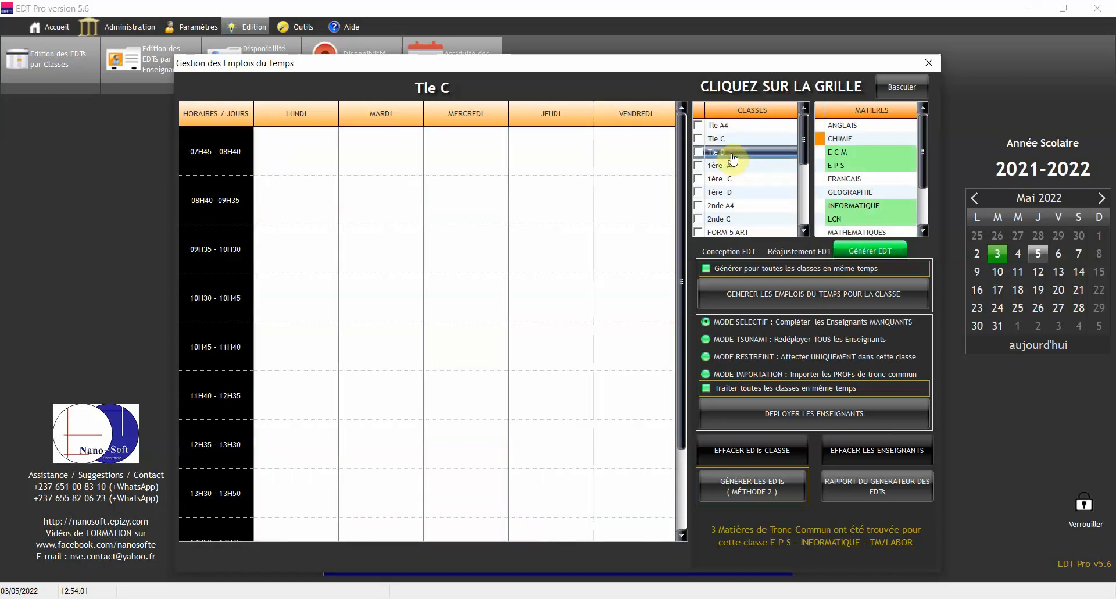
pyautogui.click(729, 170)
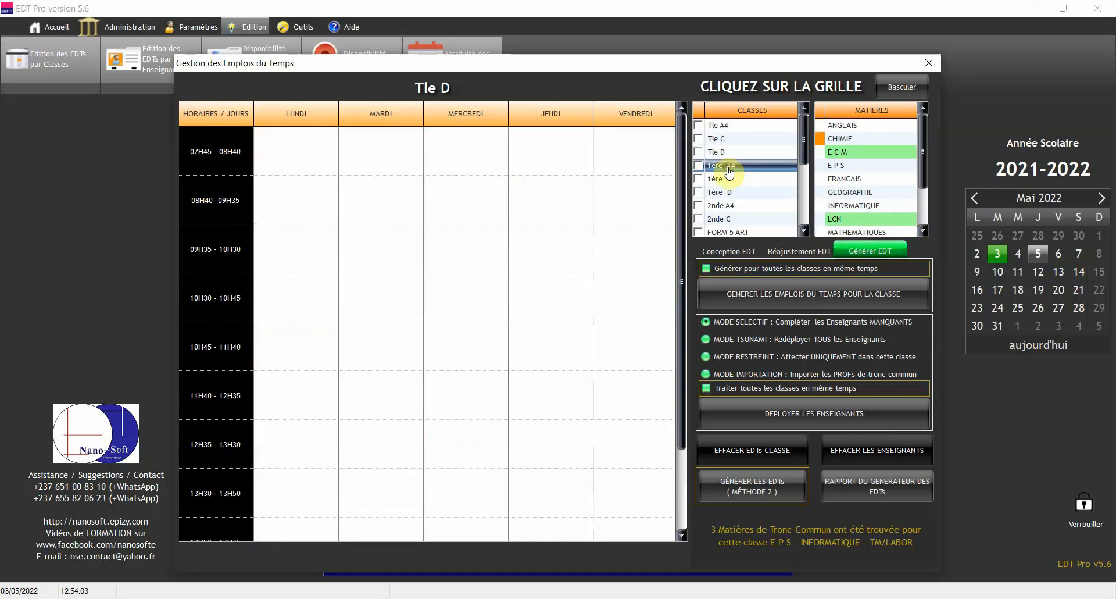
# Return to Tle A4 and check its printable 'Emploi du Temps de Classe' preview
pyautogui.click(729, 128)
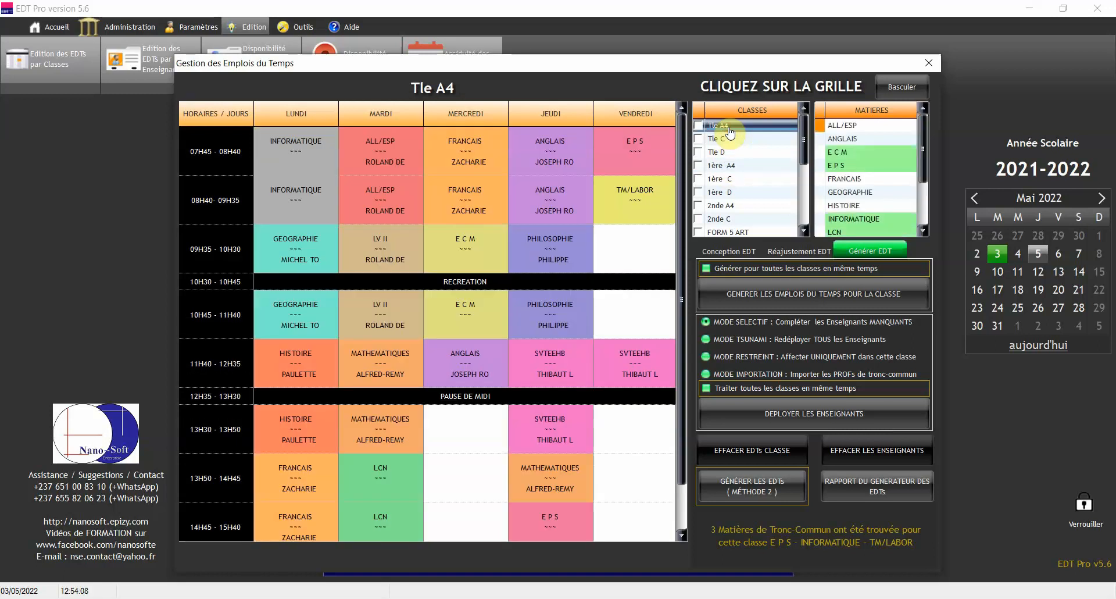
pyautogui.doubleClick(730, 128)
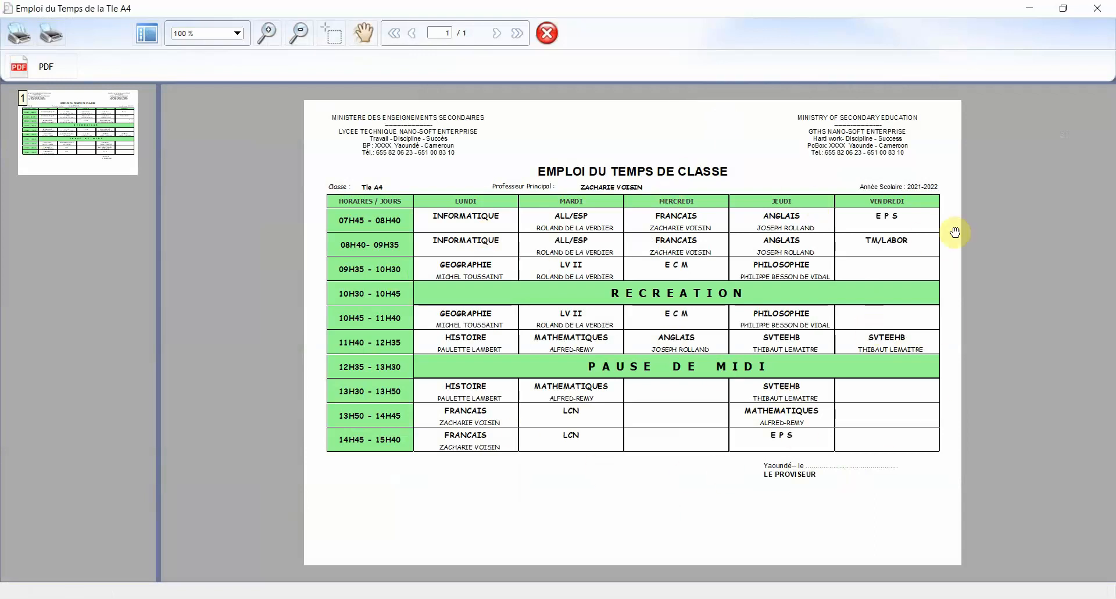
pyautogui.click(1097, 8)
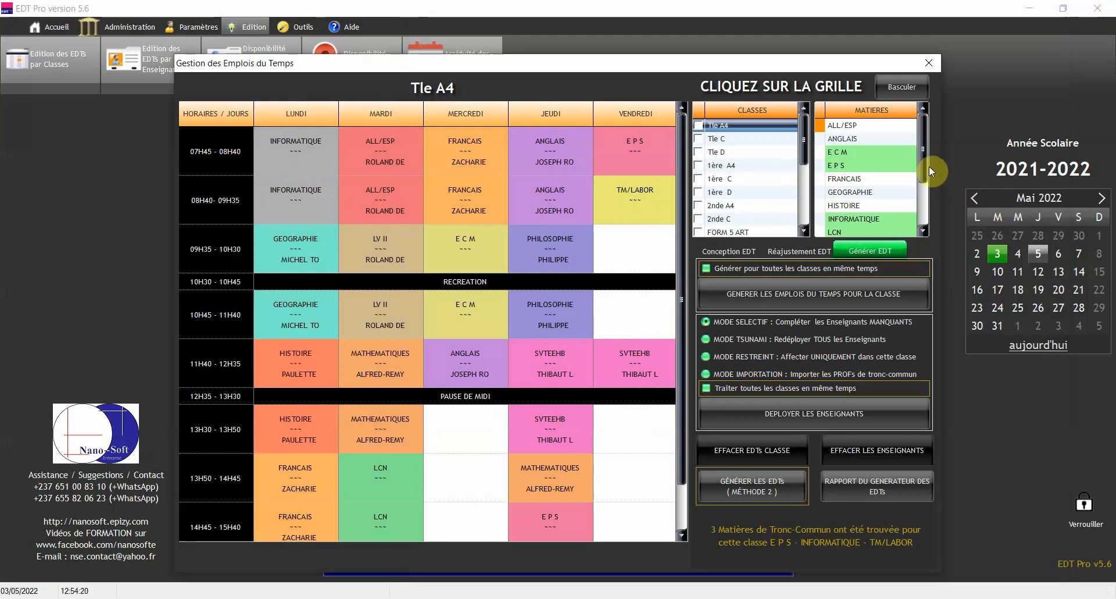
# Check which weekdays E C M, FRANCAIS, INFORMATIQUE and LCN fall on for Tle A4
pyautogui.moveTo(927, 154)
pyautogui.mouseDown()
pyautogui.moveTo(925, 180)
pyautogui.moveTo(930, 147)
pyautogui.mouseUp()
pyautogui.click(870, 152)
pyautogui.click(888, 174)
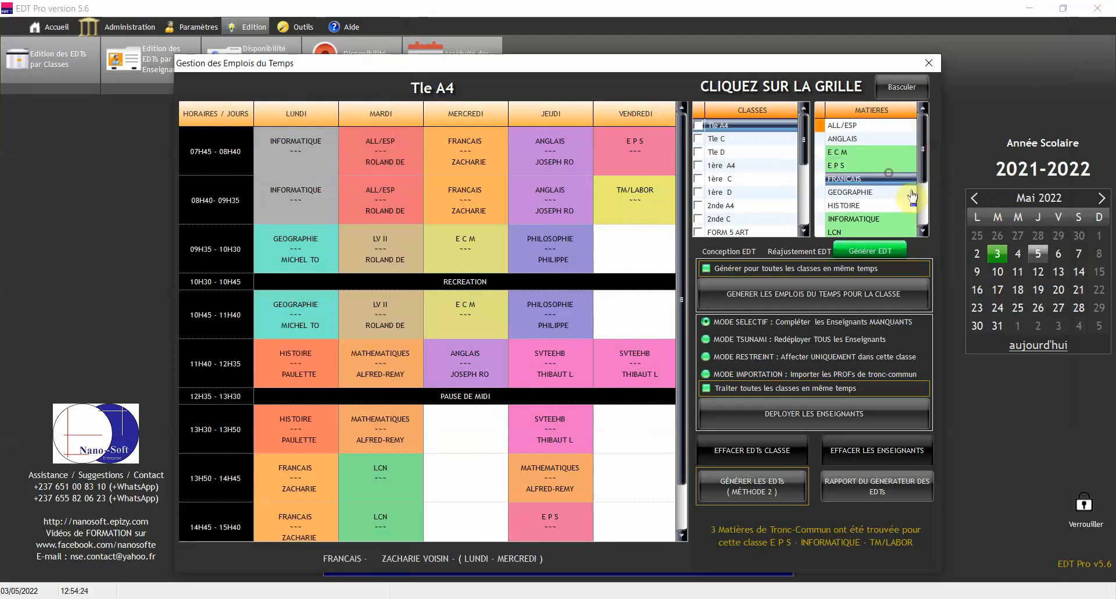
pyautogui.click(905, 219)
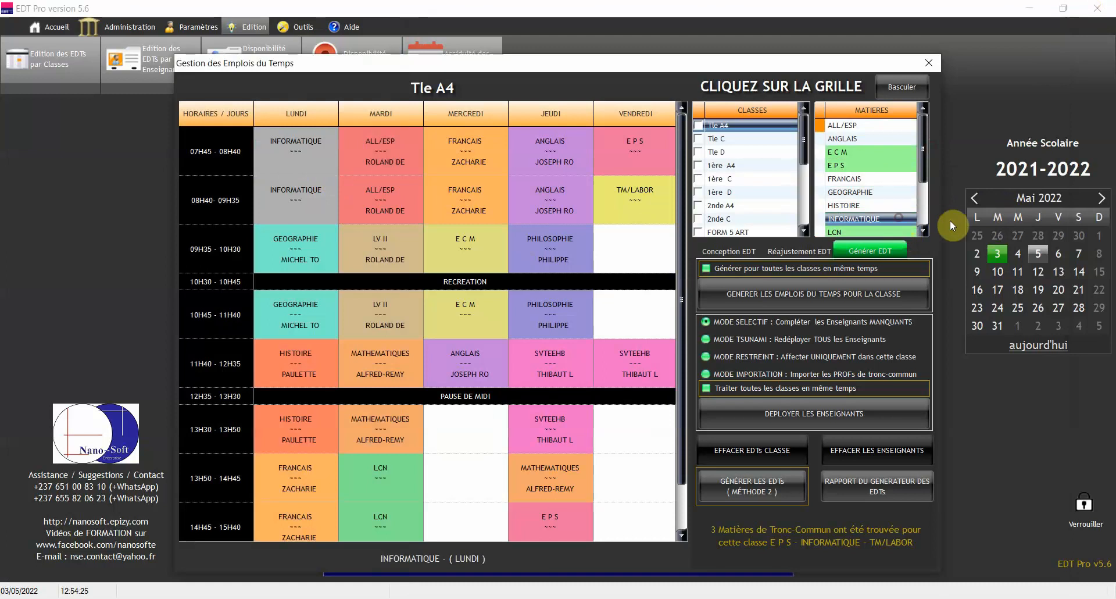
pyautogui.click(904, 232)
pyautogui.scroll(-3, 908, 192)
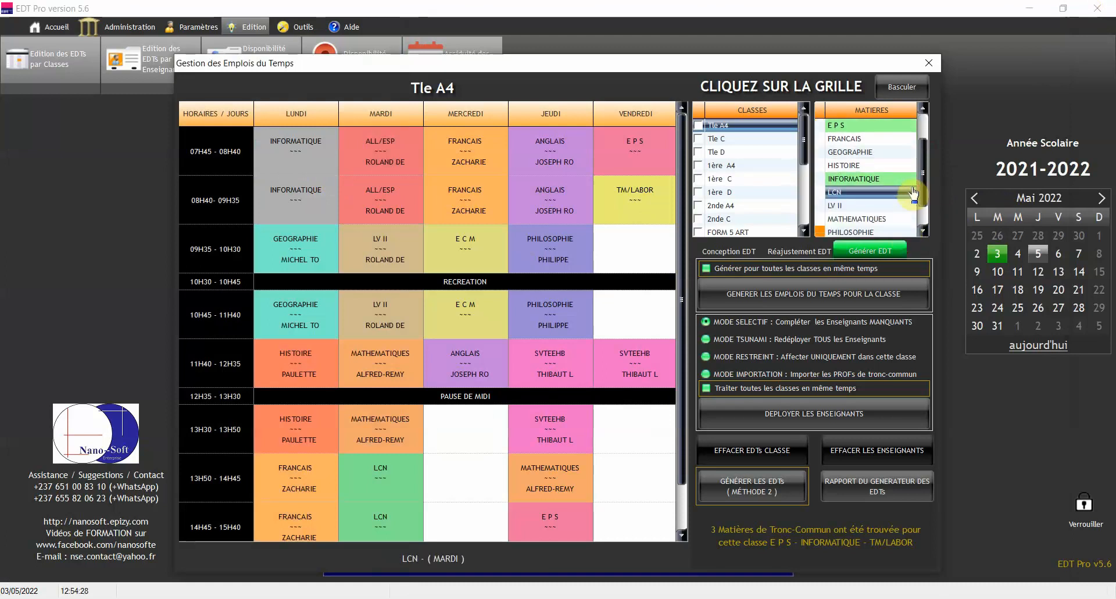
pyautogui.click(902, 178)
pyautogui.click(923, 231)
pyautogui.click(923, 230)
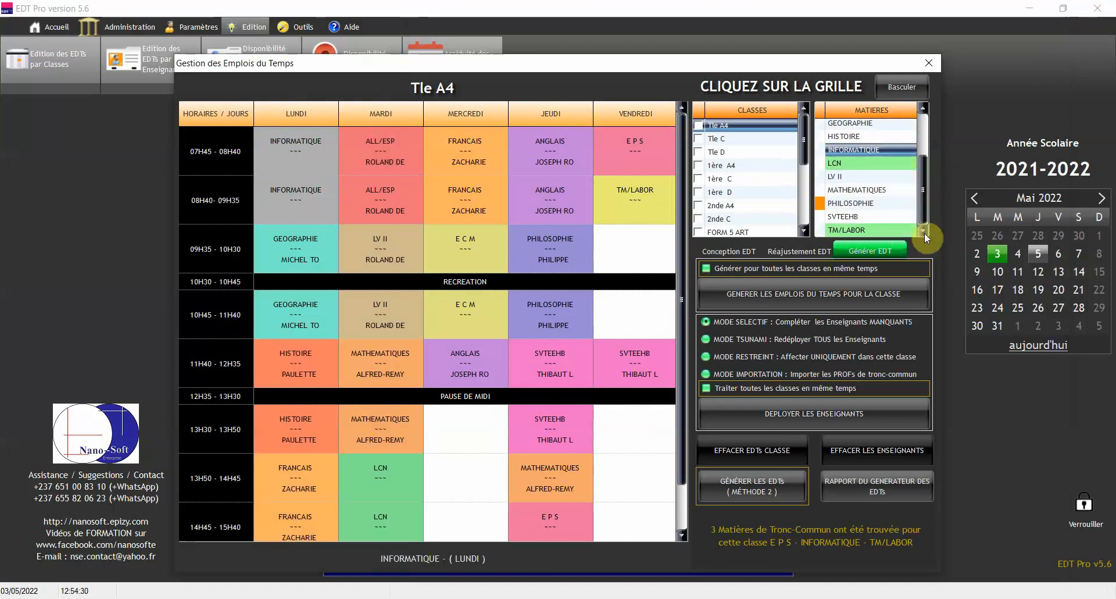
pyautogui.moveTo(825, 216)
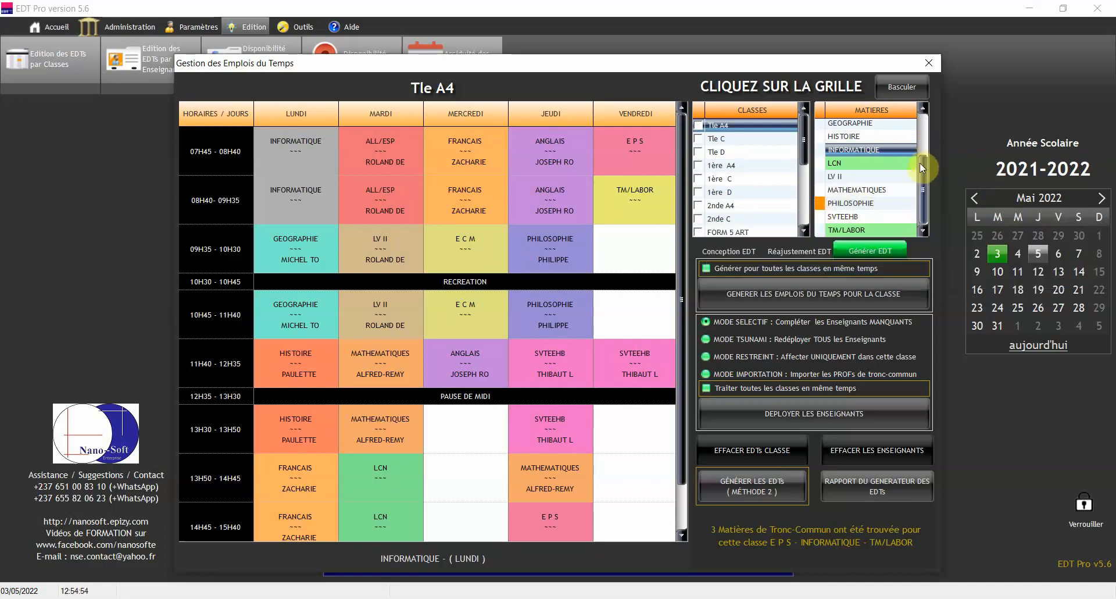
# Check E P S's teaching days, then switch to the 1ère C and 2nde A4 timetables
pyautogui.moveTo(924, 194); pyautogui.dragTo(931, 114)
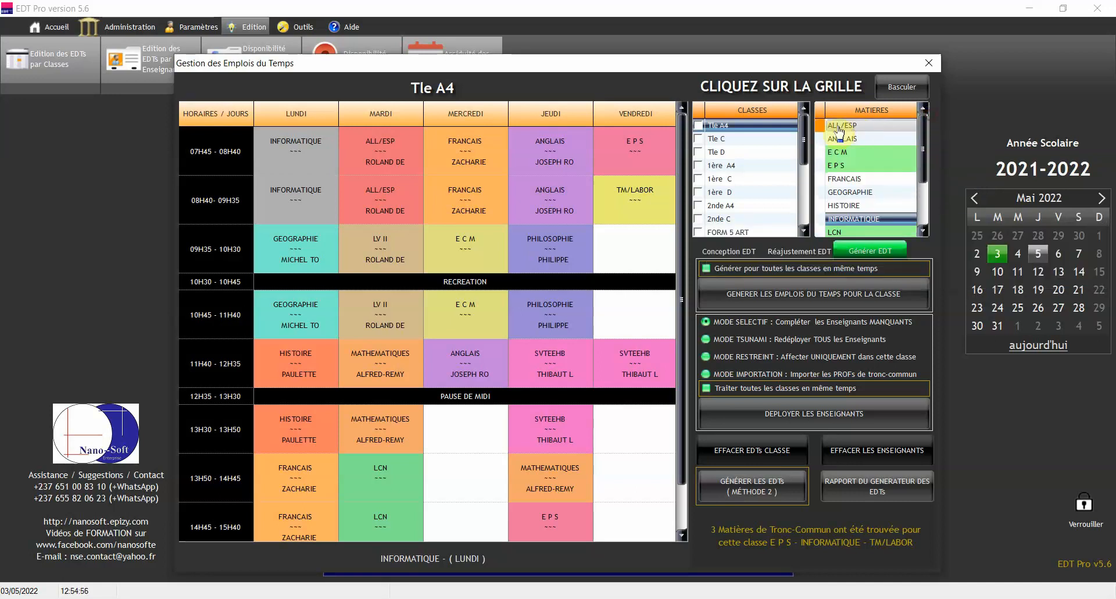
pyautogui.moveTo(821, 130)
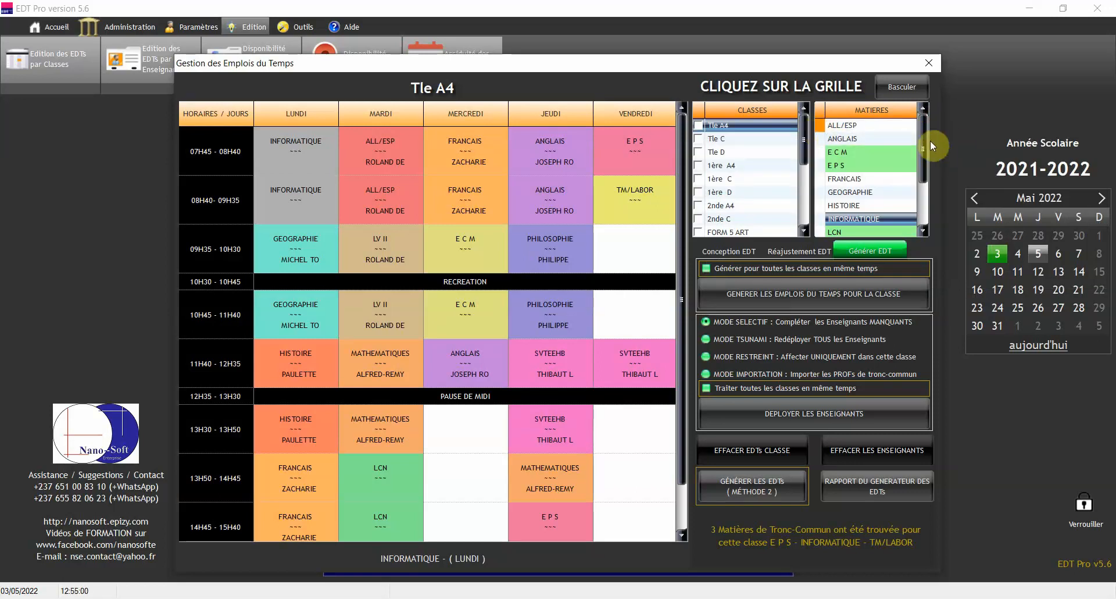
pyautogui.click(849, 151)
pyautogui.click(848, 165)
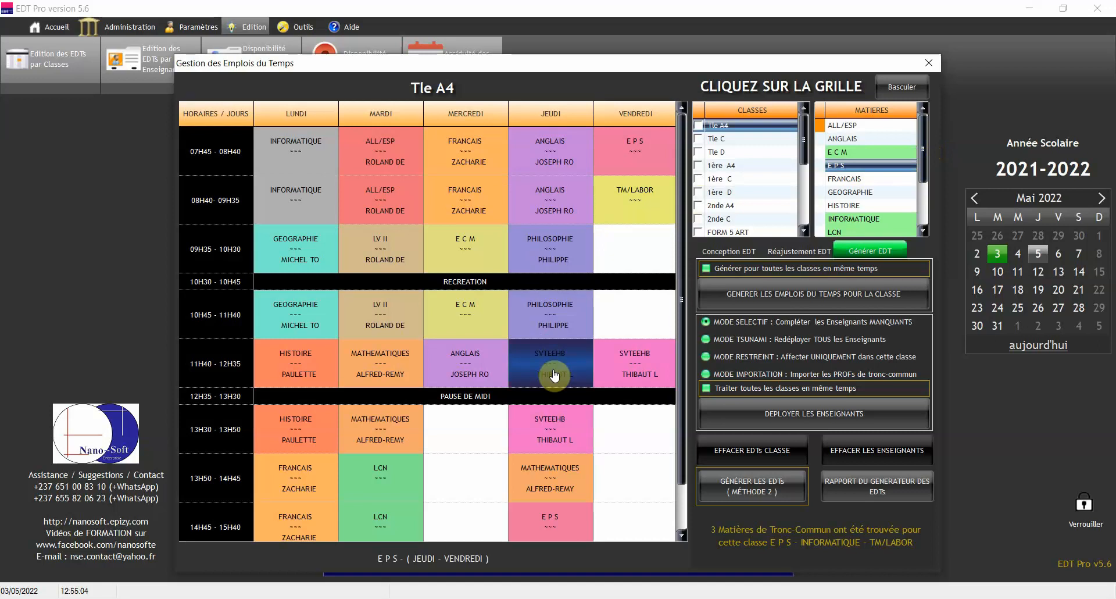
pyautogui.click(726, 179)
pyautogui.click(738, 208)
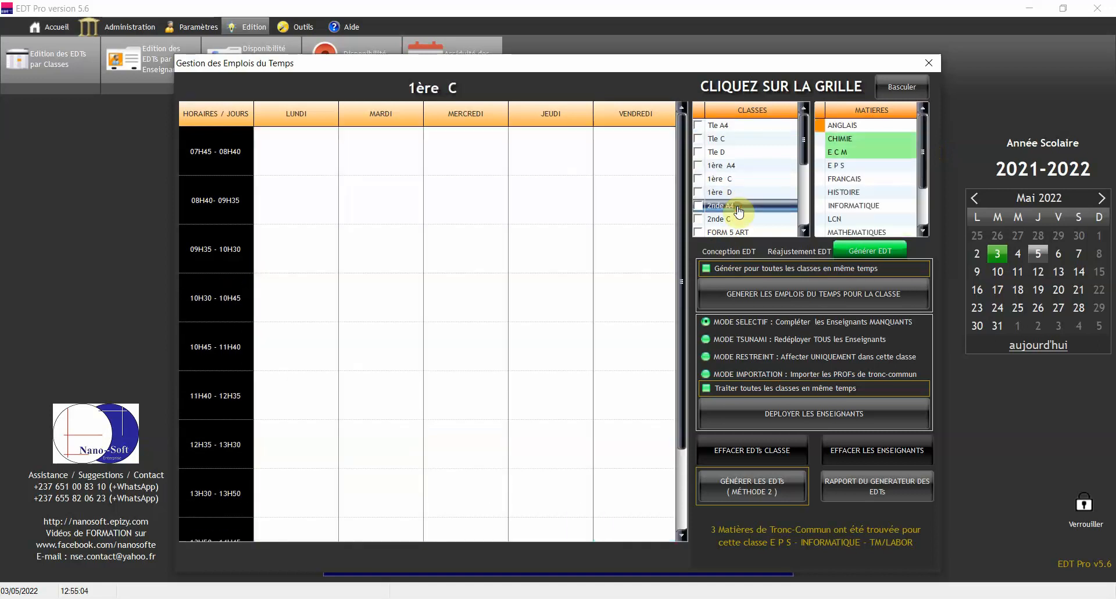
# Browse 2nde C, 5ème and FORM 4 ART timetables, then find Tle A4's E C M on MERCREDI
pyautogui.click(738, 220)
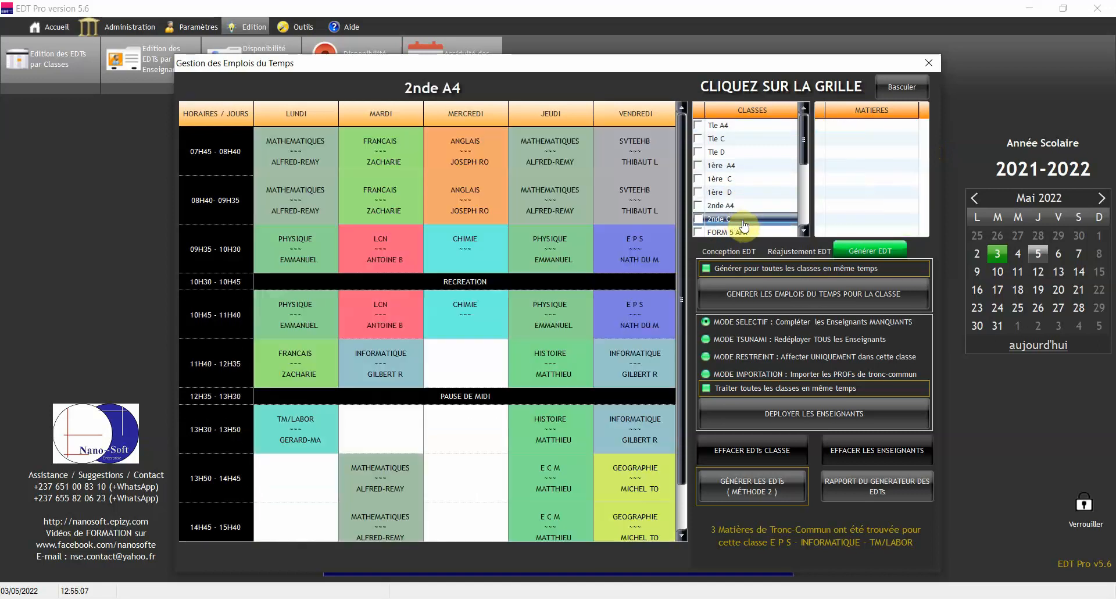
pyautogui.moveTo(804, 134); pyautogui.dragTo(799, 194)
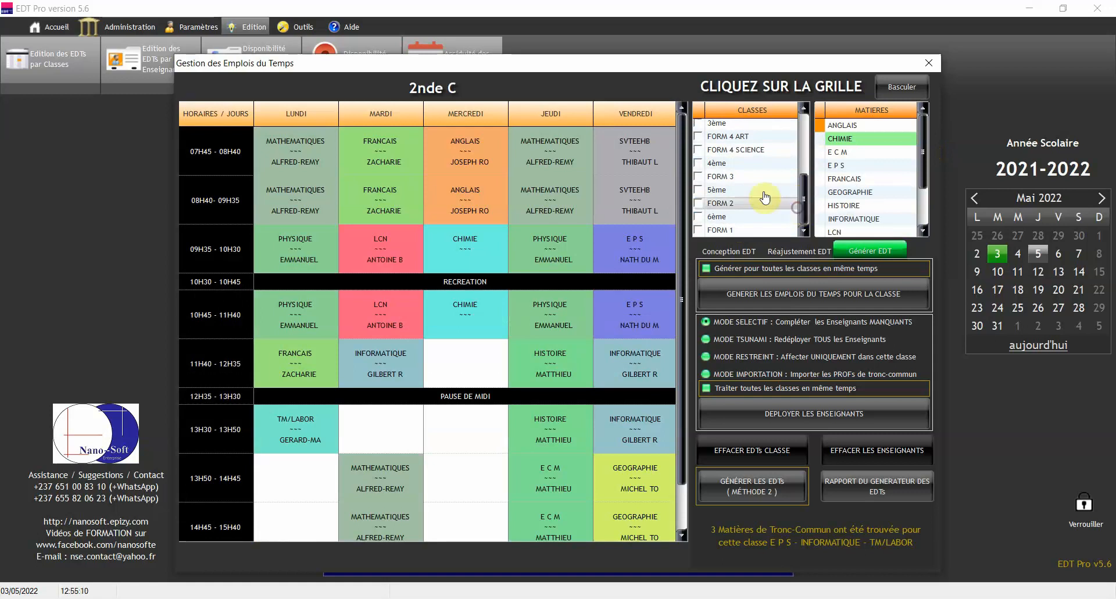
pyautogui.click(755, 190)
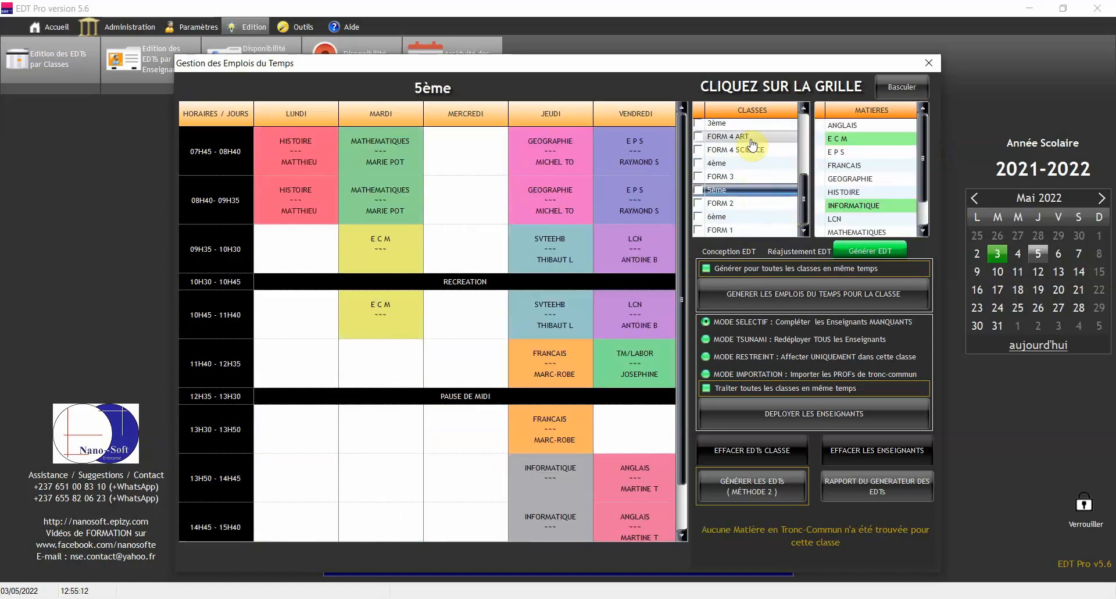
pyautogui.click(762, 137)
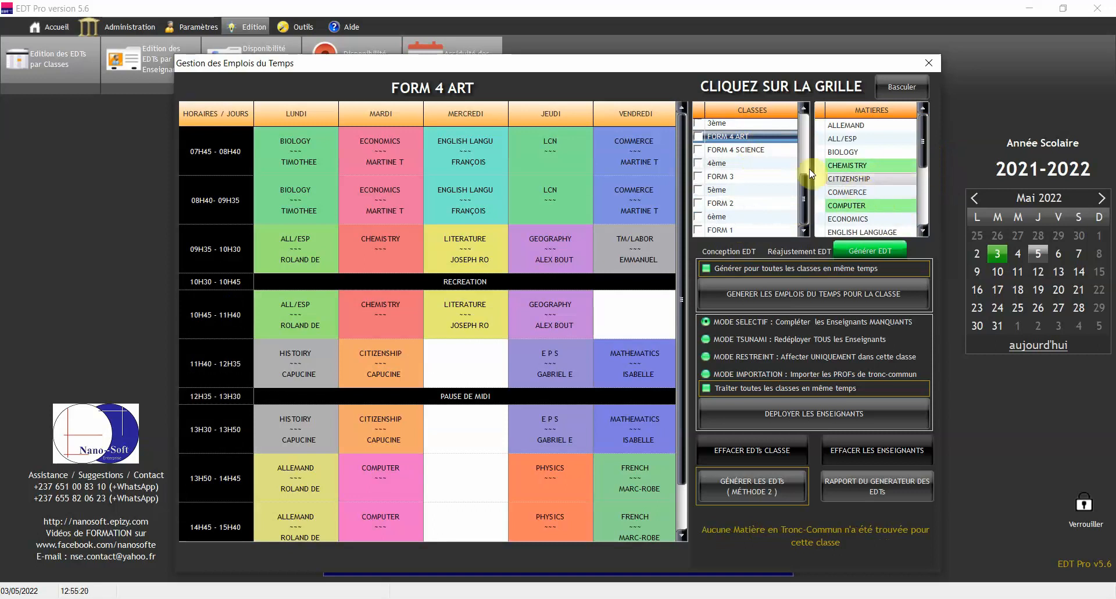
pyautogui.moveTo(804, 187); pyautogui.dragTo(803, 119)
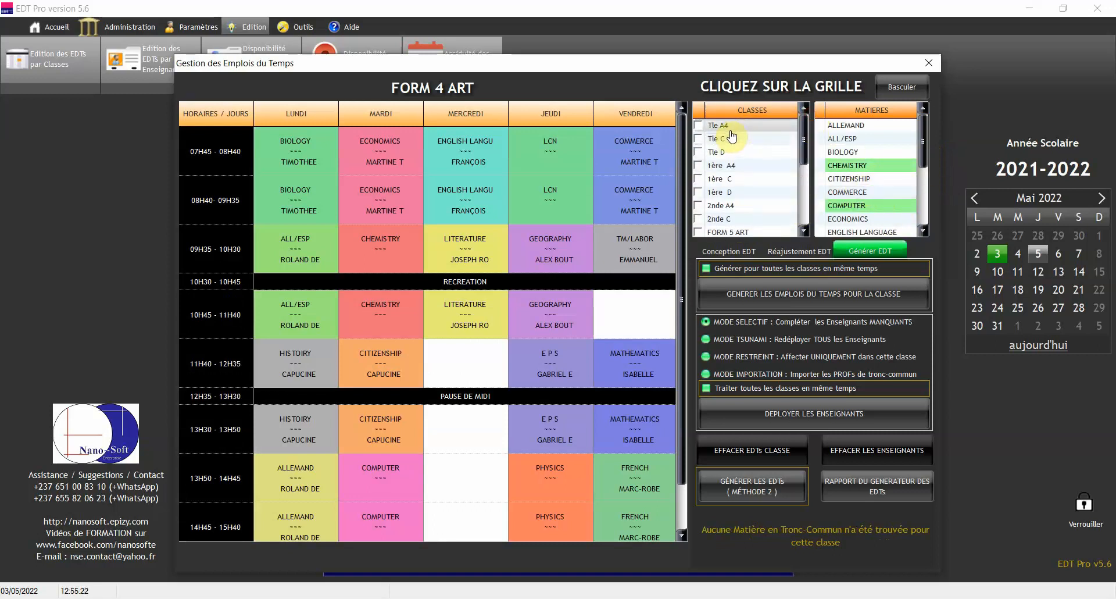
pyautogui.click(728, 125)
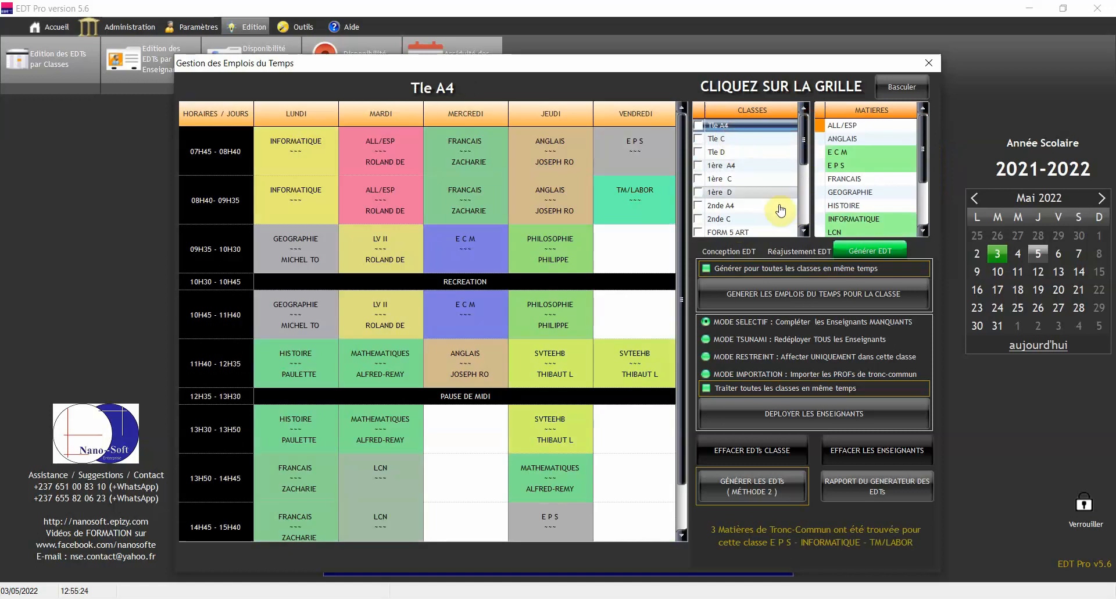
pyautogui.click(853, 152)
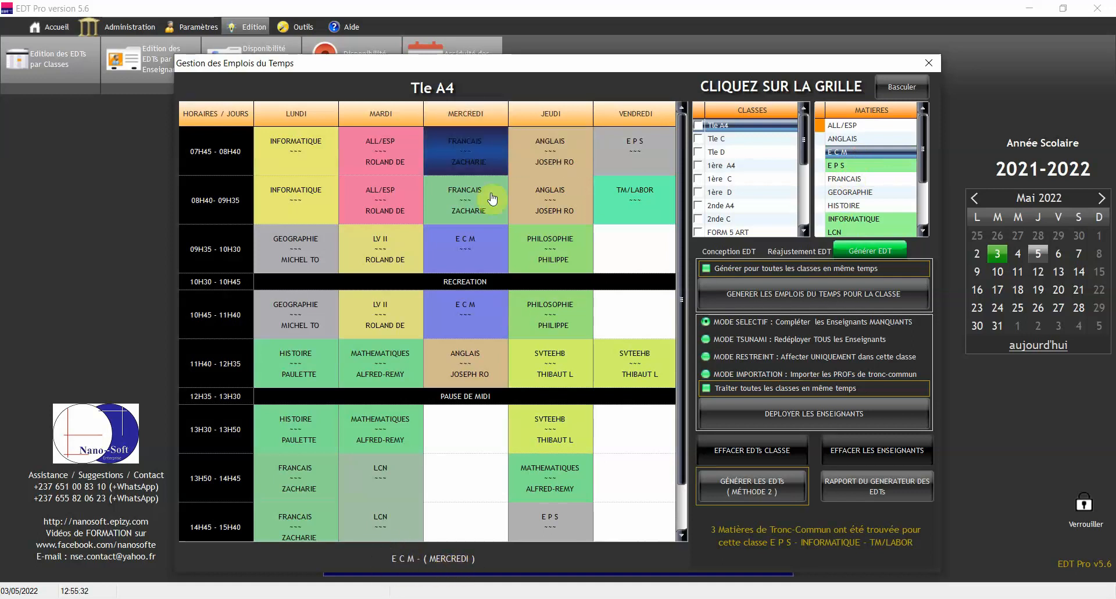
# Select Tle A4's MERCREDI 09H35 E C M lesson and its teacher under Conception EDT
pyautogui.click(474, 257)
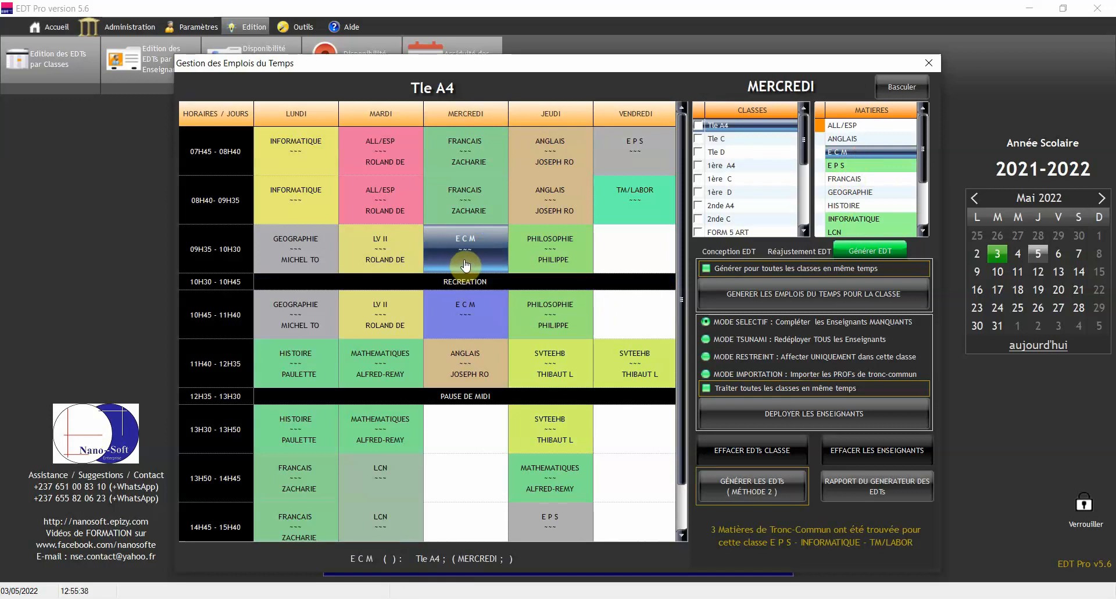
pyautogui.click(722, 254)
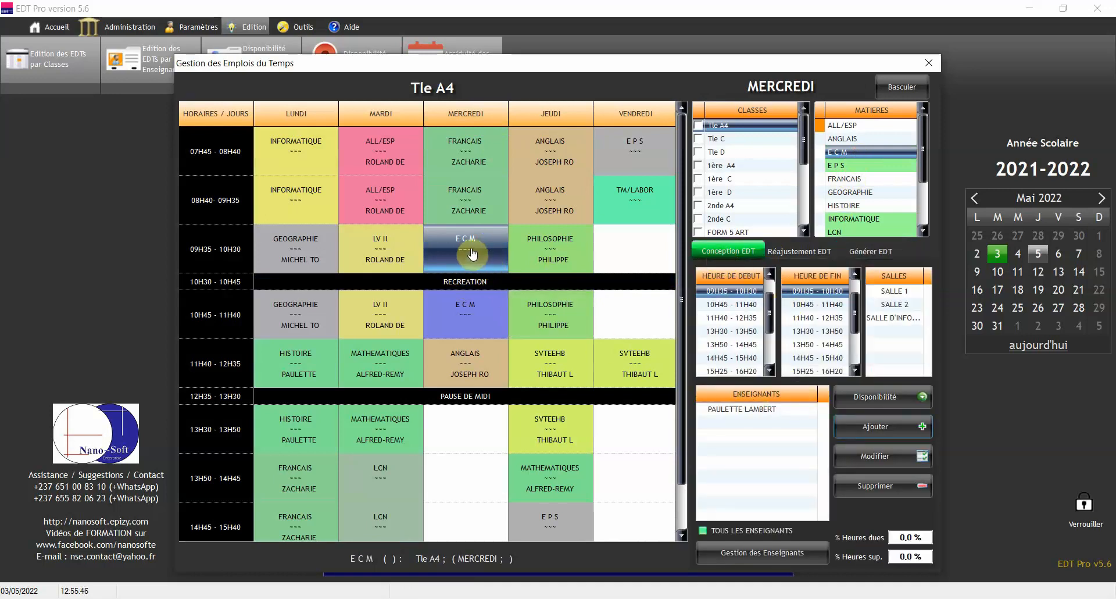
pyautogui.click(758, 411)
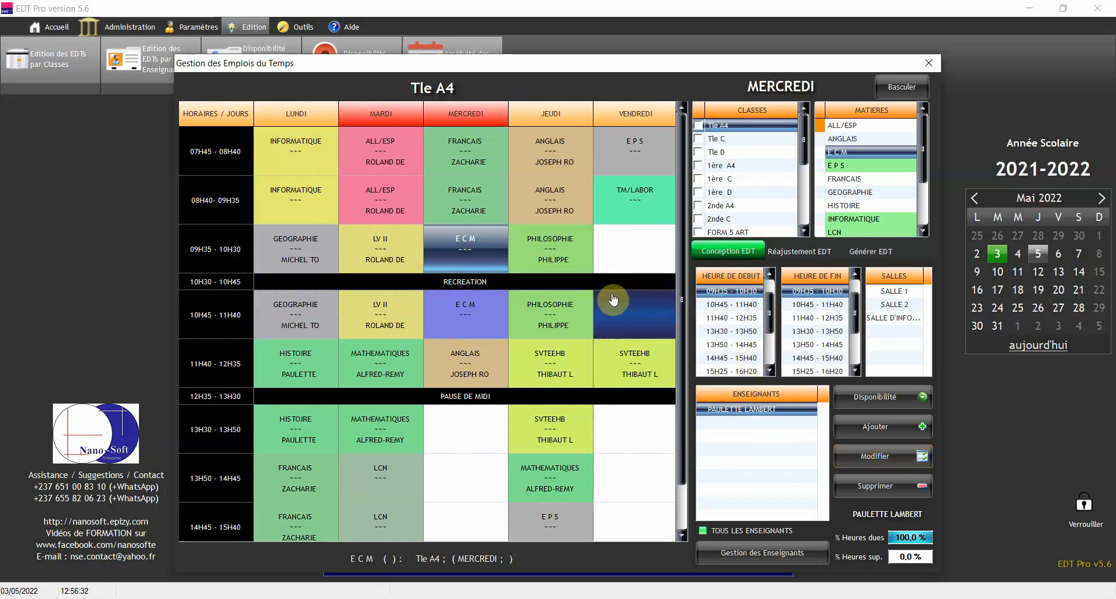
pyautogui.doubleClick(738, 412)
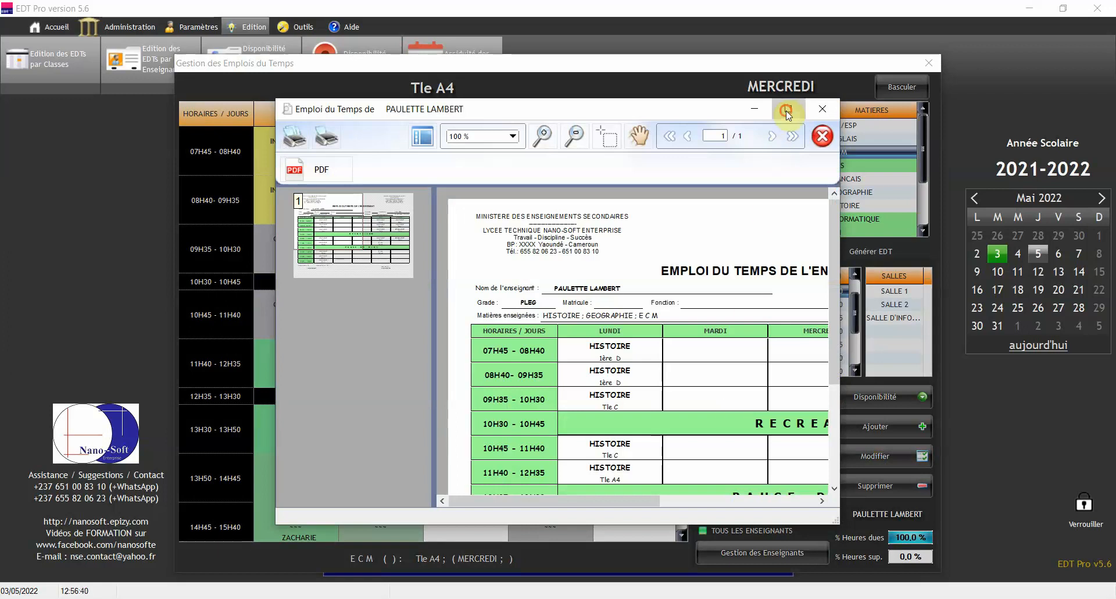
pyautogui.click(785, 111)
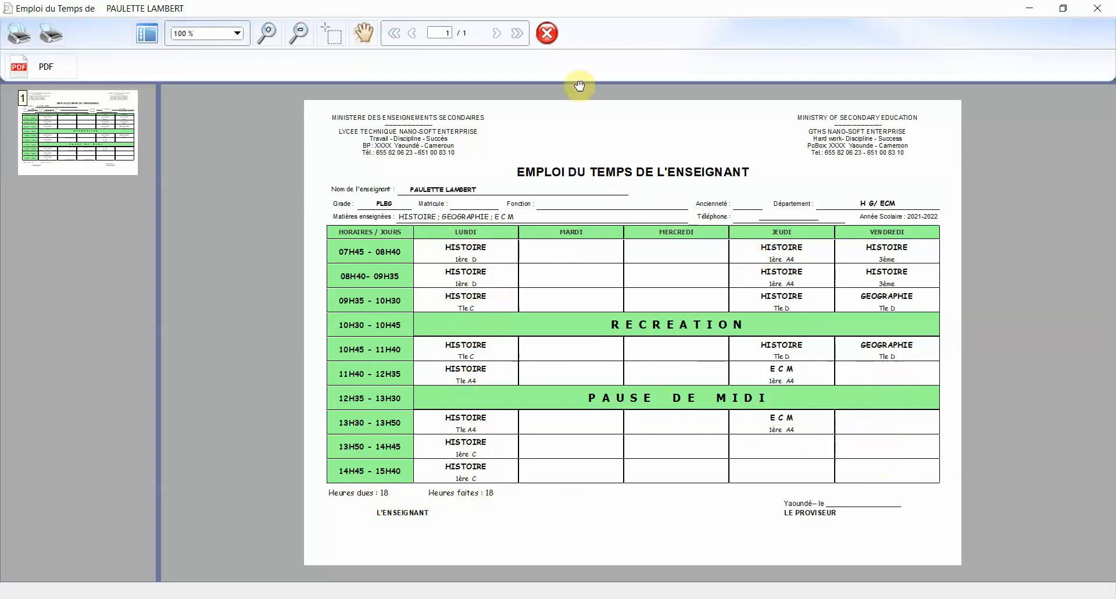
pyautogui.click(547, 35)
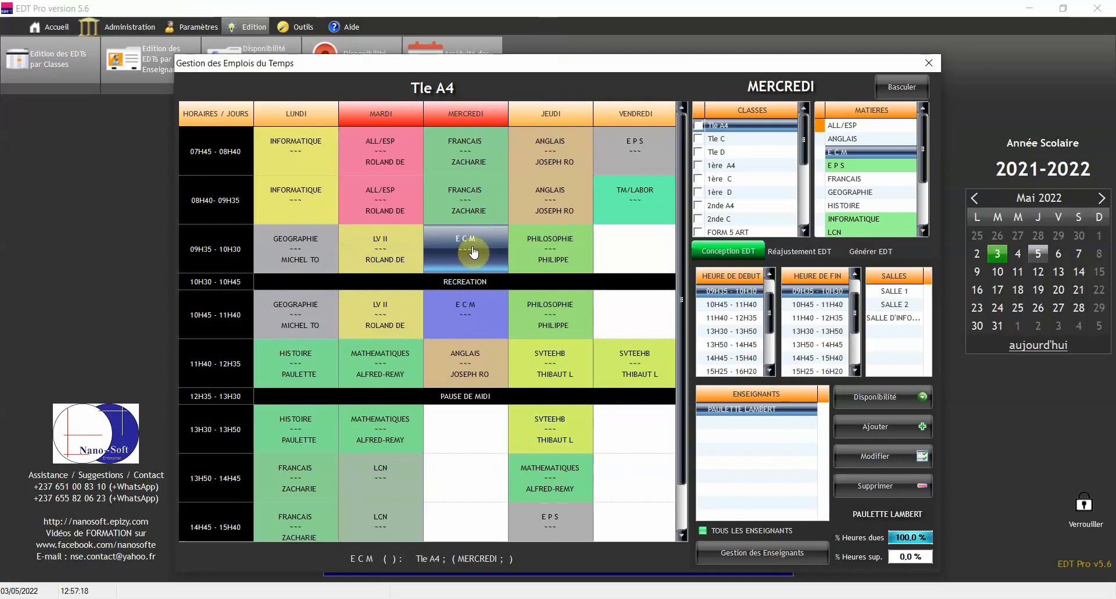
pyautogui.doubleClick(741, 410)
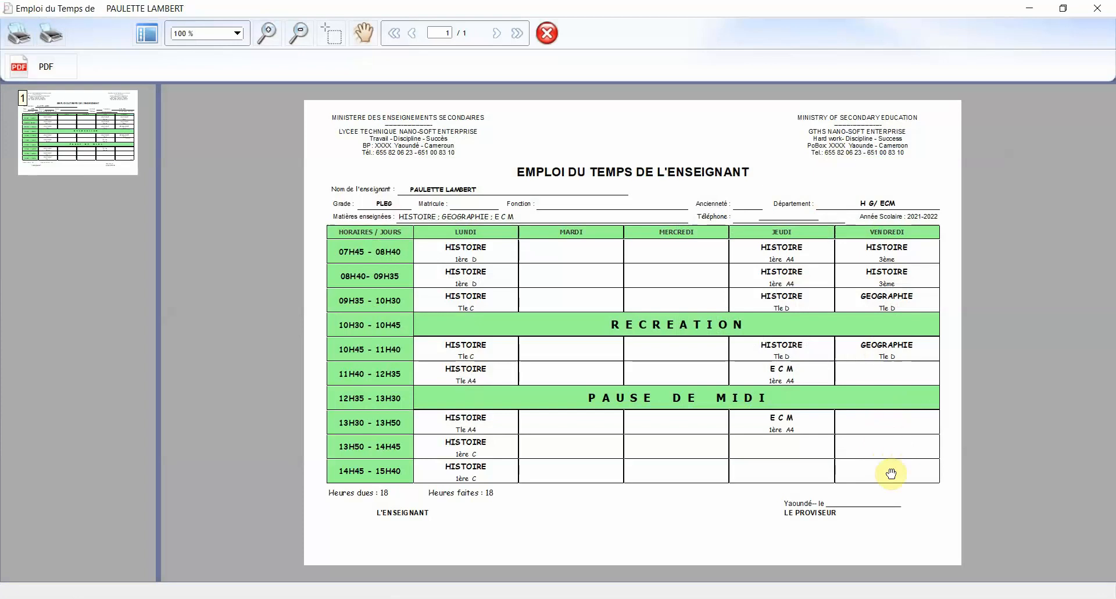
pyautogui.click(1097, 8)
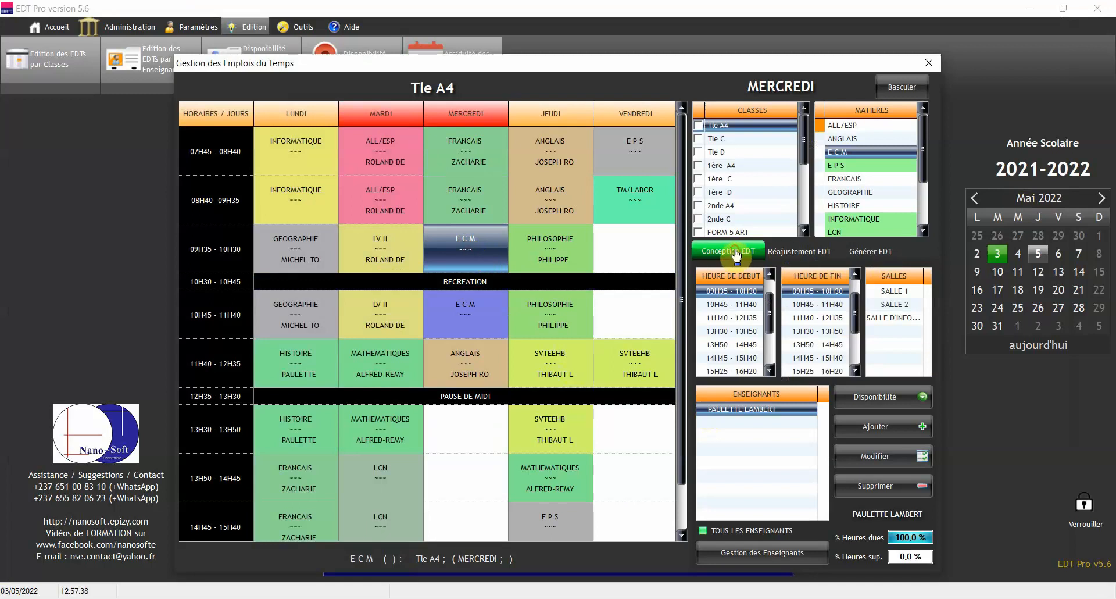
# Delete the Wednesday E C M lesson, re-add it Friday 13H30–14H45 with its teacher, then preview the printout
pyautogui.click(881, 484)
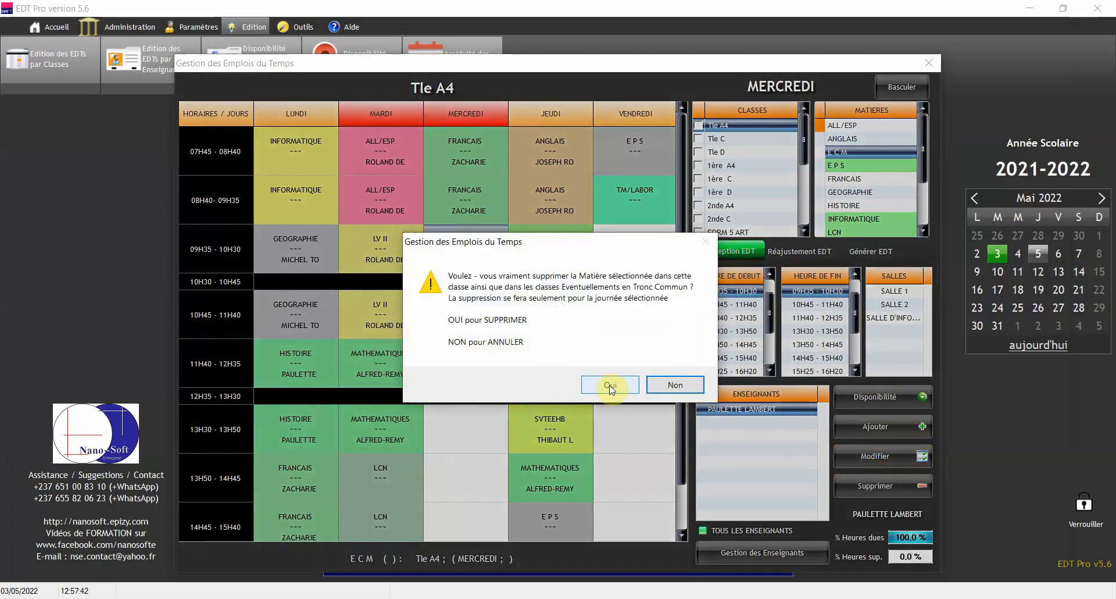
pyautogui.click(609, 386)
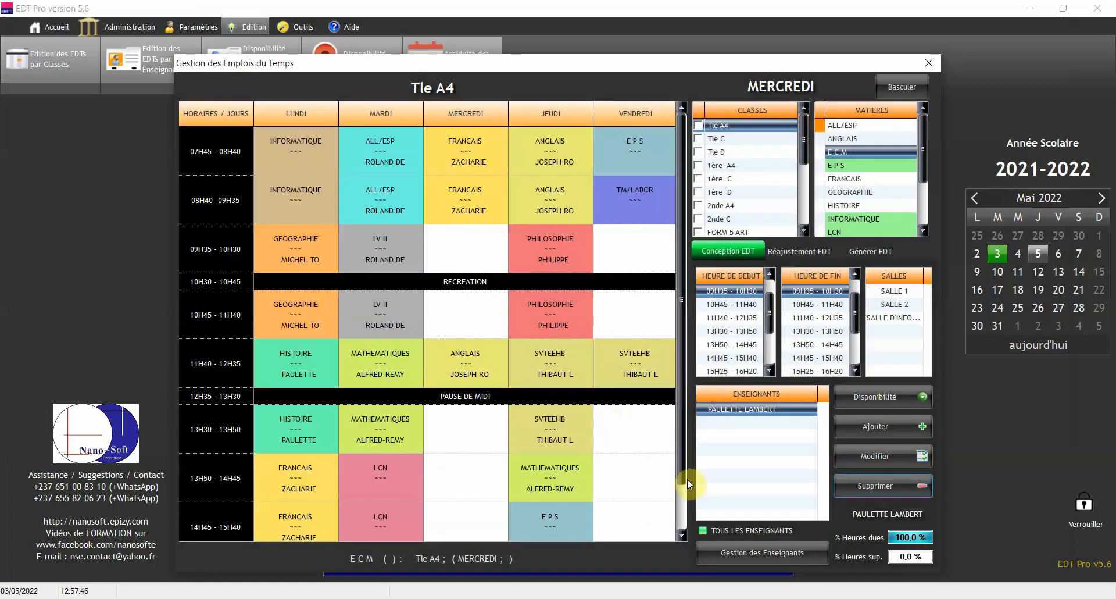
pyautogui.click(635, 435)
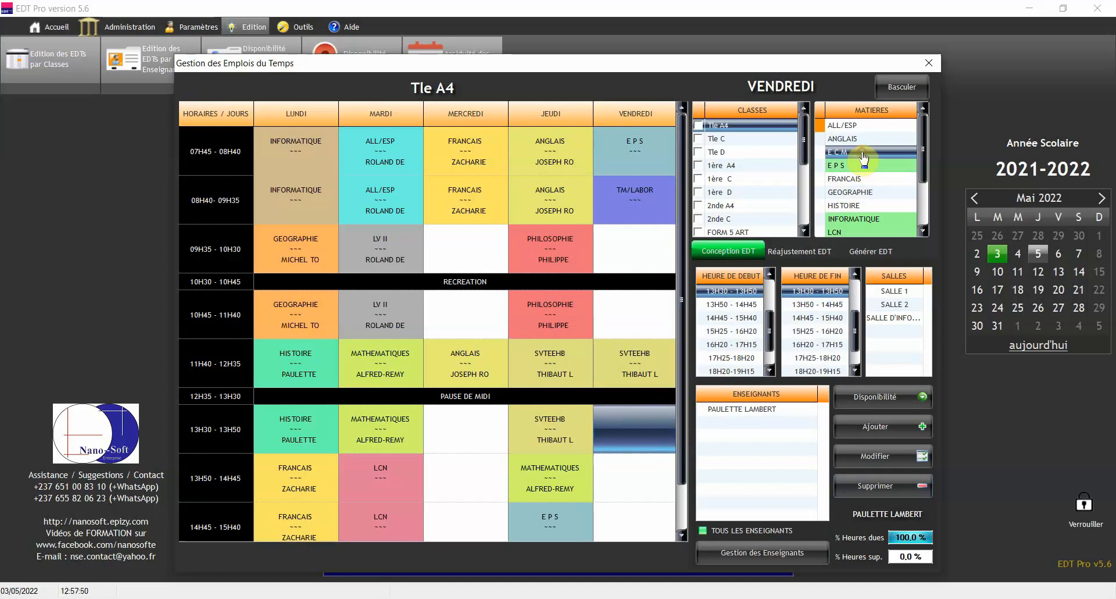
pyautogui.click(819, 304)
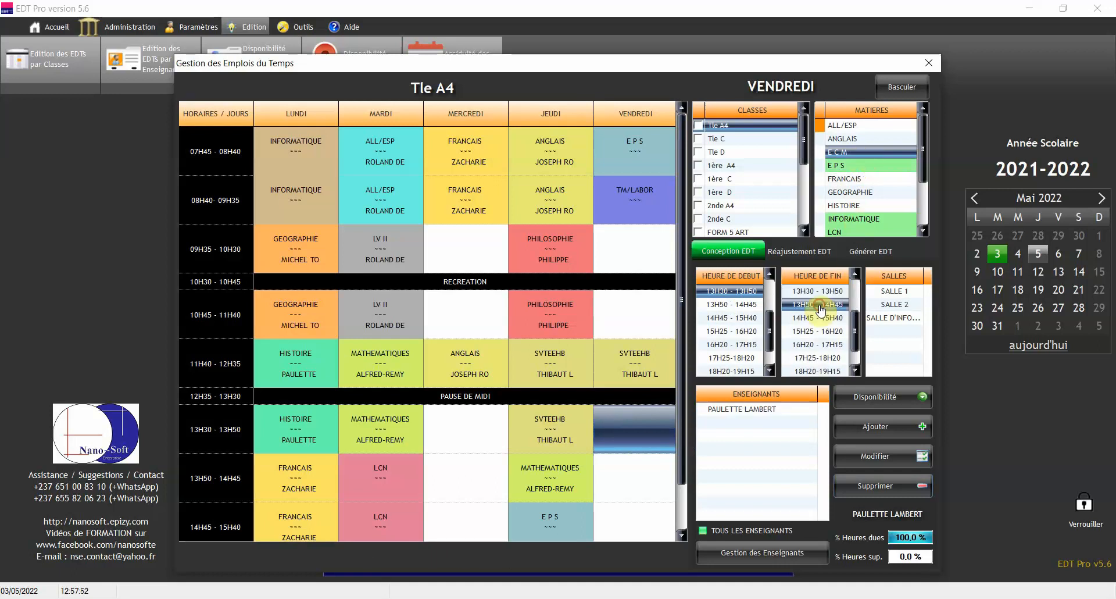
pyautogui.click(750, 410)
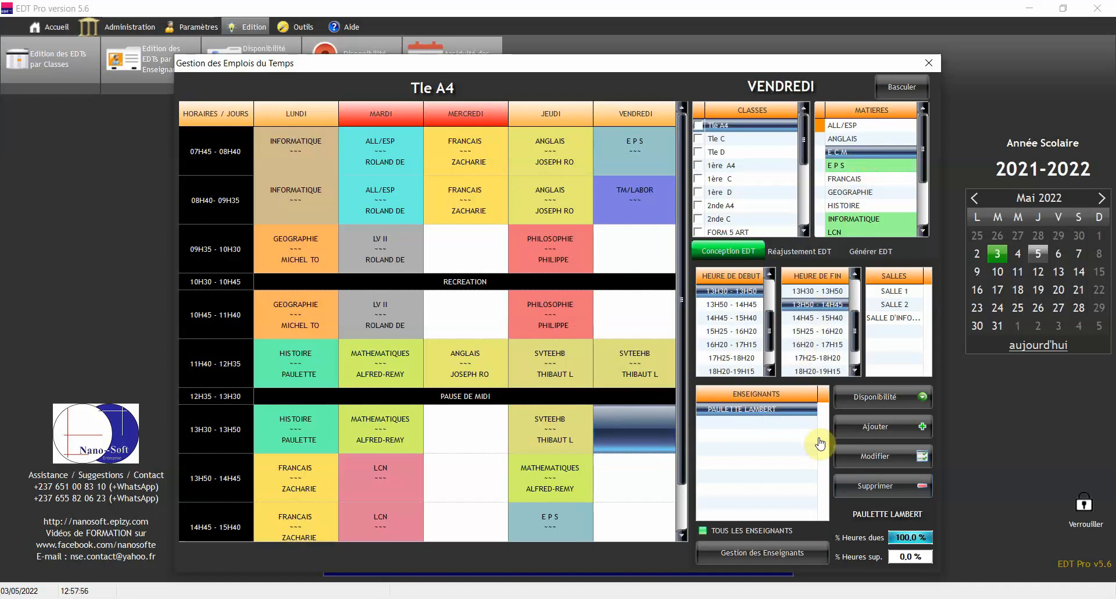
pyautogui.click(879, 430)
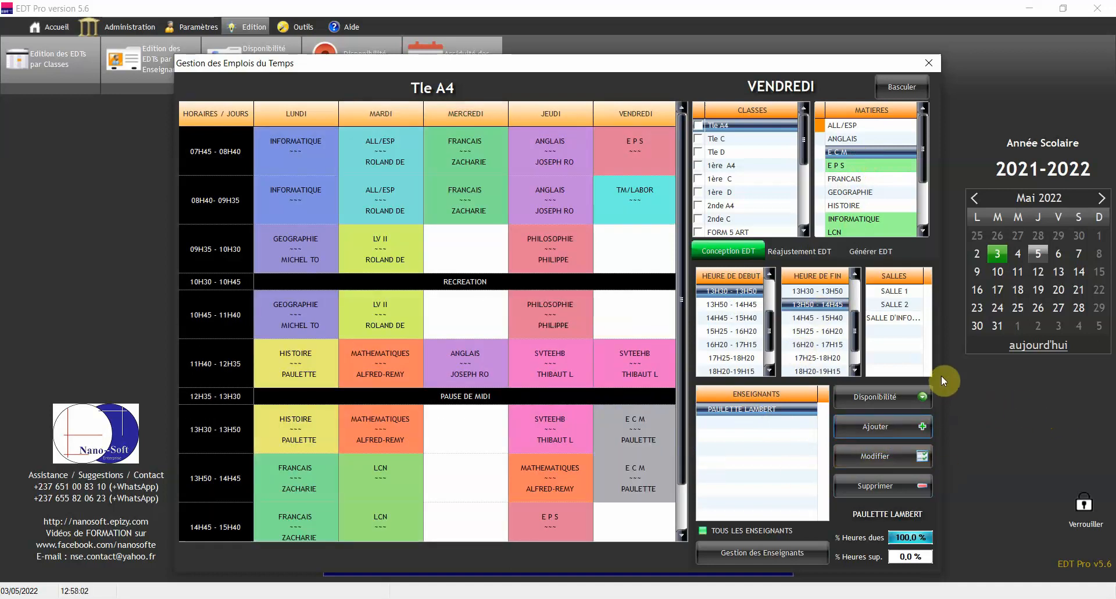
pyautogui.doubleClick(736, 127)
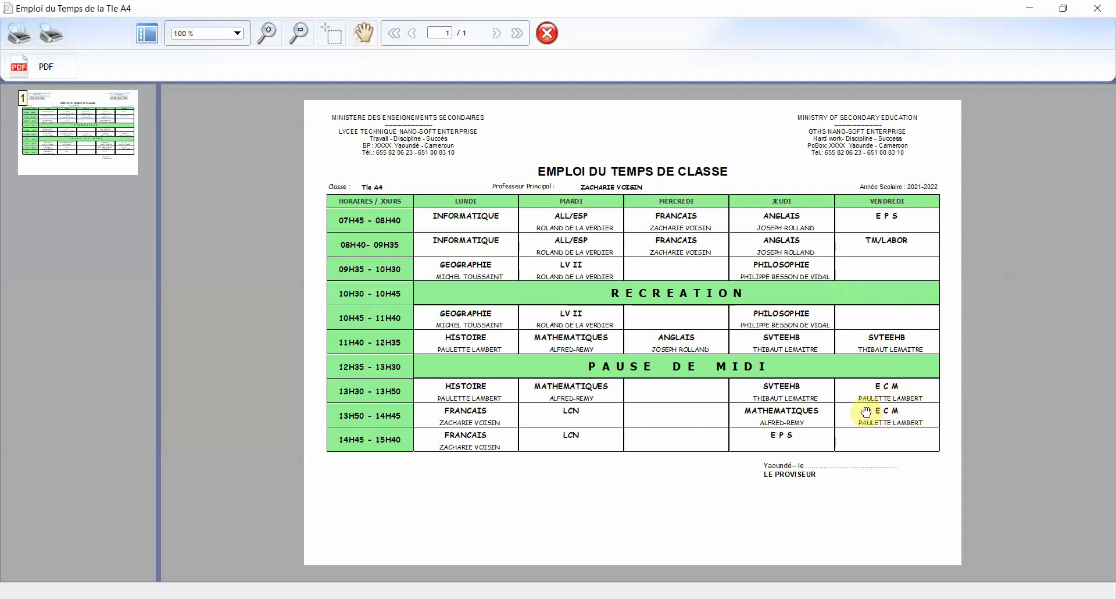
pyautogui.click(1098, 10)
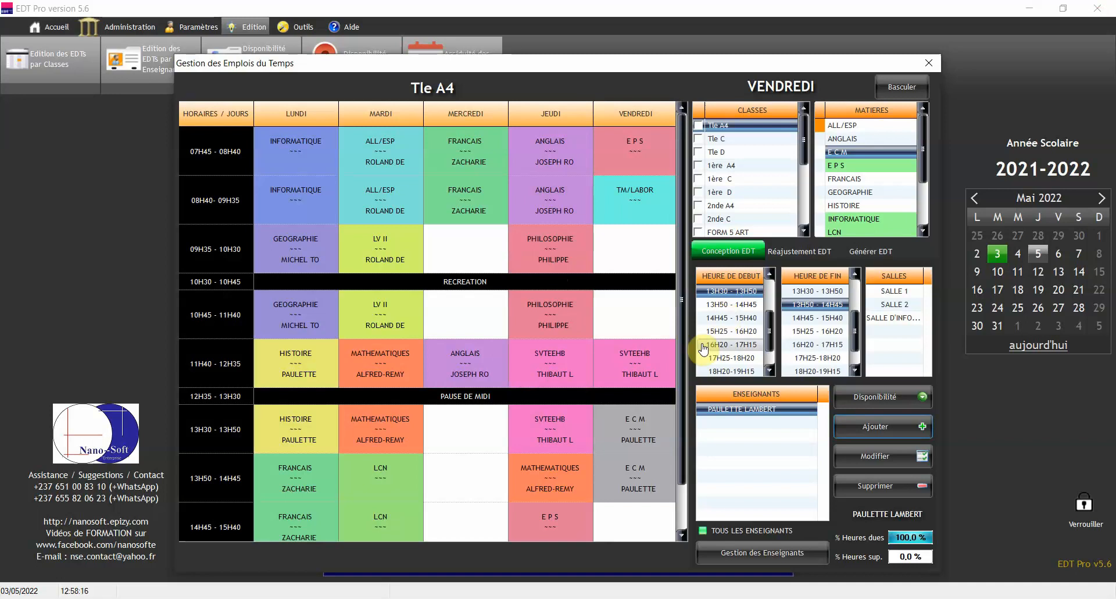
# Try moving the Friday E C M lesson to VENDREDI 09H35 - 10H30; acknowledge the teacher-conflict refusal
pyautogui.click(796, 253)
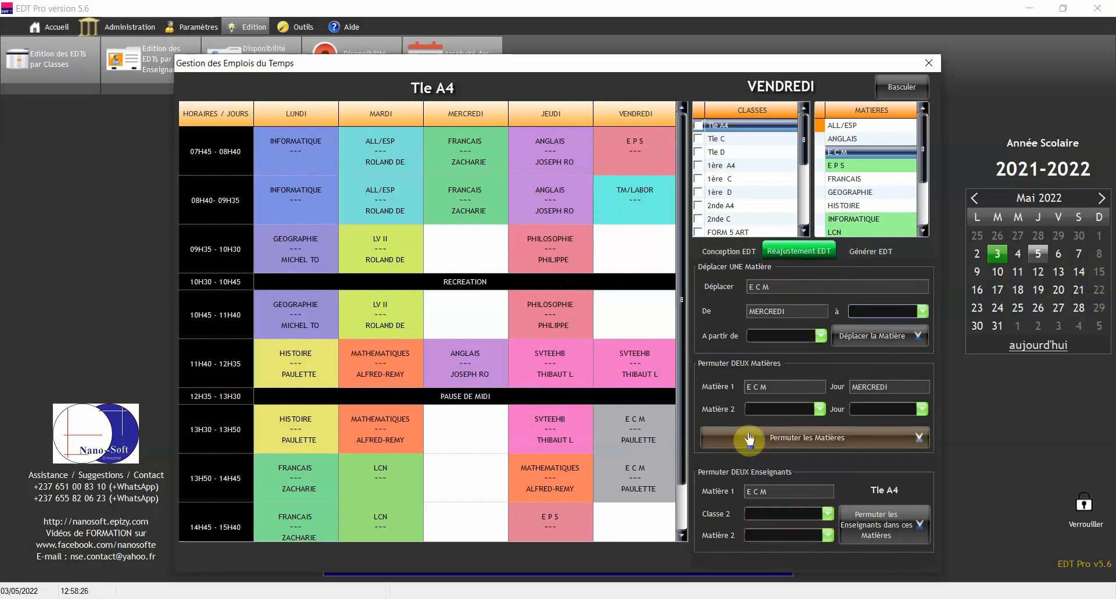
pyautogui.click(627, 432)
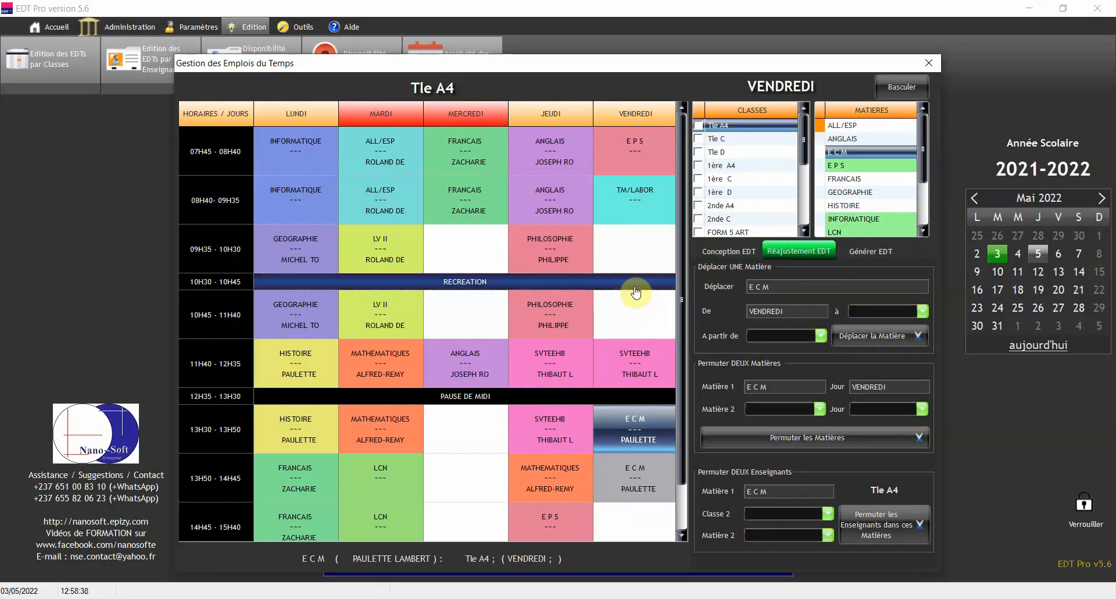
pyautogui.click(918, 312)
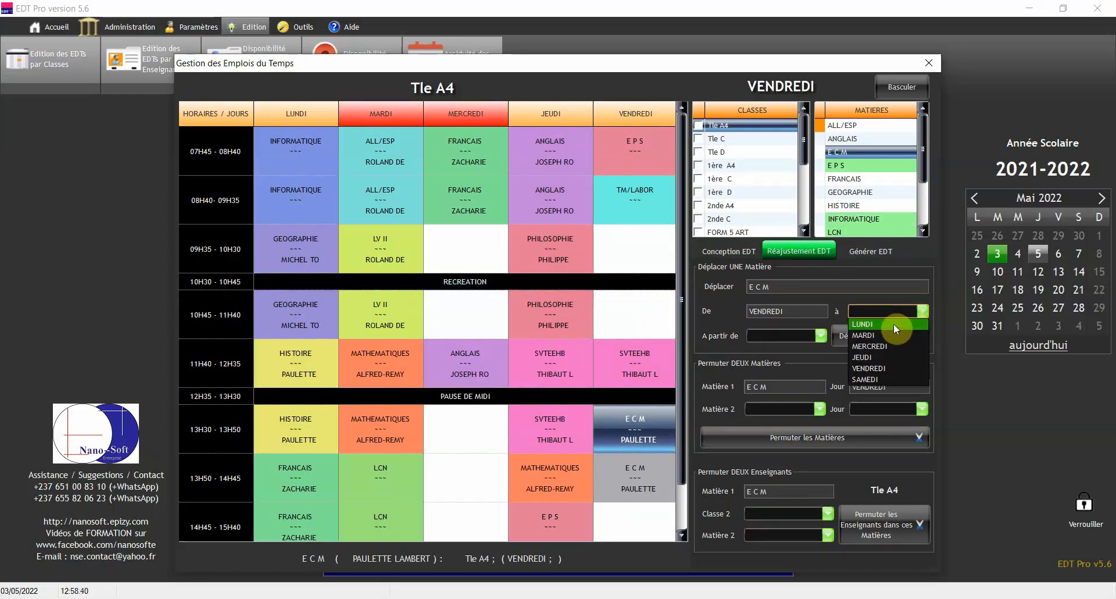
pyautogui.click(880, 369)
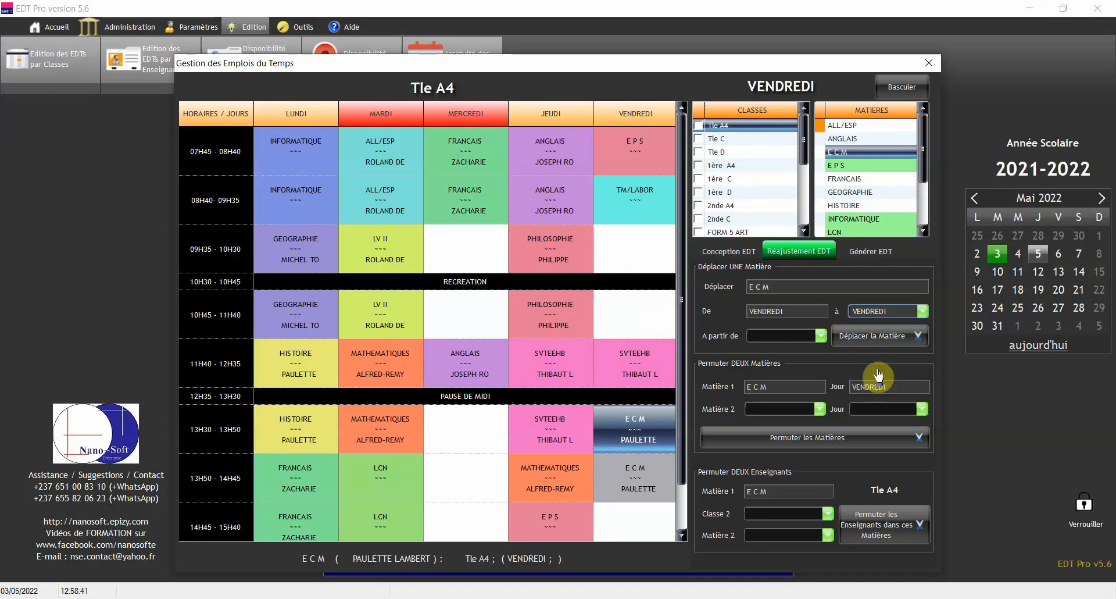
pyautogui.click(816, 337)
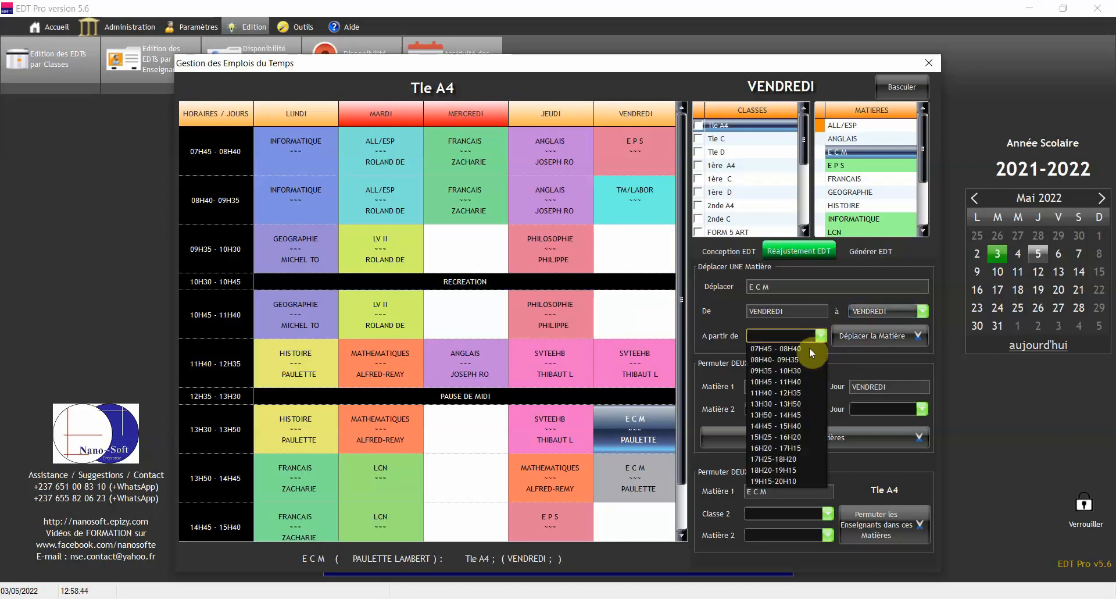
pyautogui.click(804, 368)
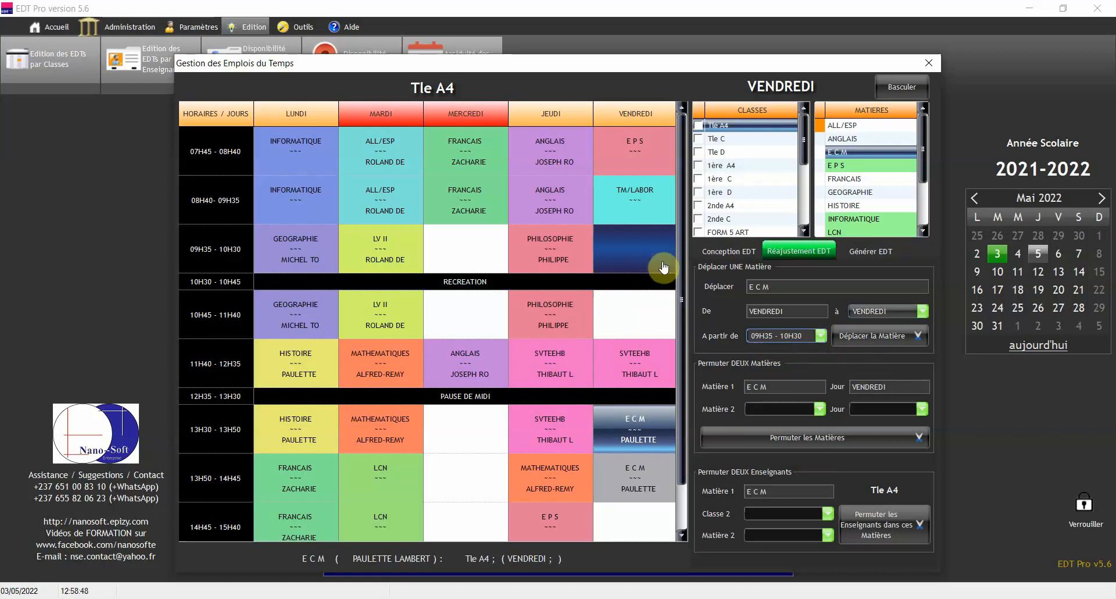
pyautogui.click(886, 341)
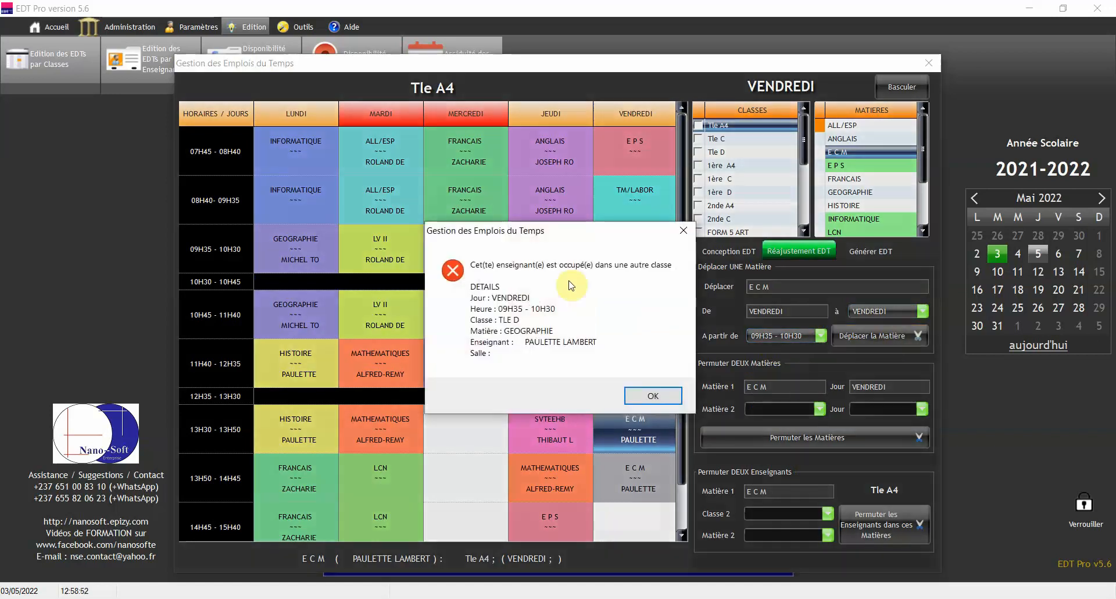
pyautogui.click(666, 397)
# Preview the E C M teacher's printable timetable and close it
pyautogui.click(744, 251)
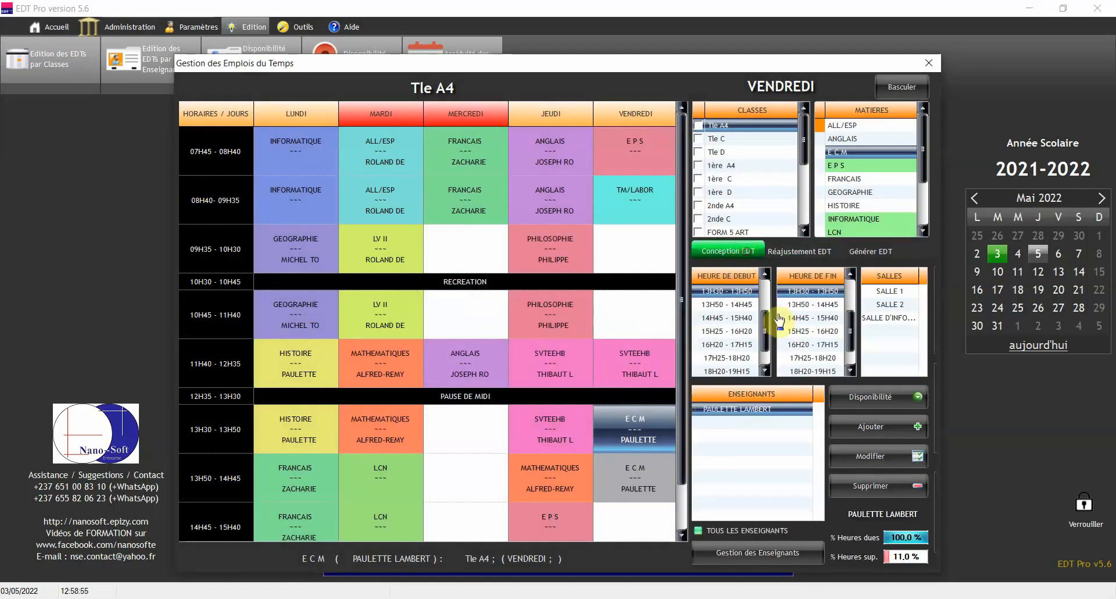
pyautogui.doubleClick(747, 409)
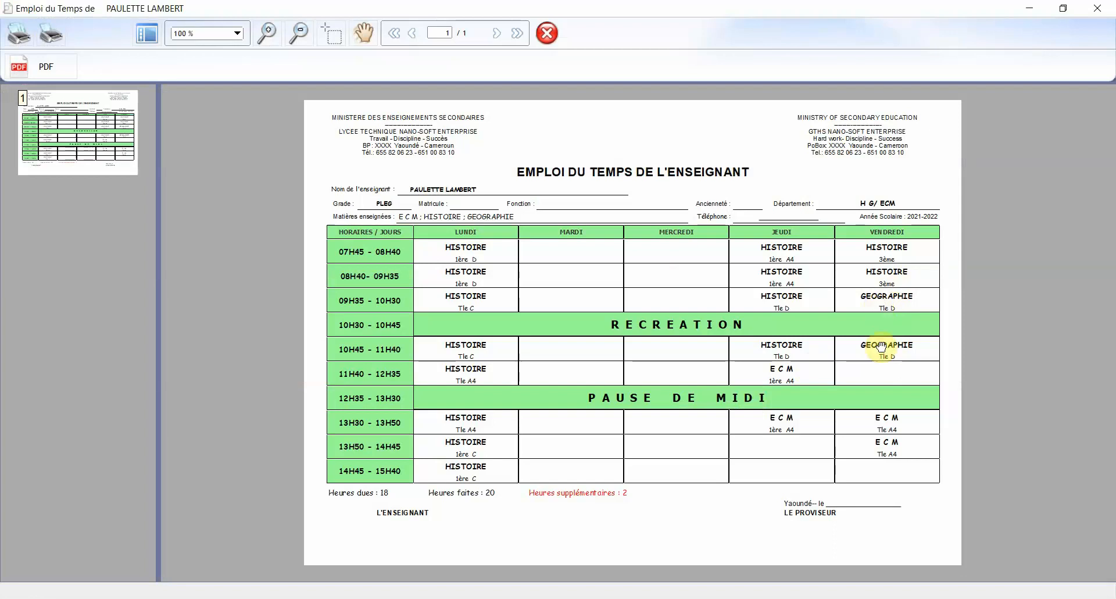
pyautogui.click(1099, 7)
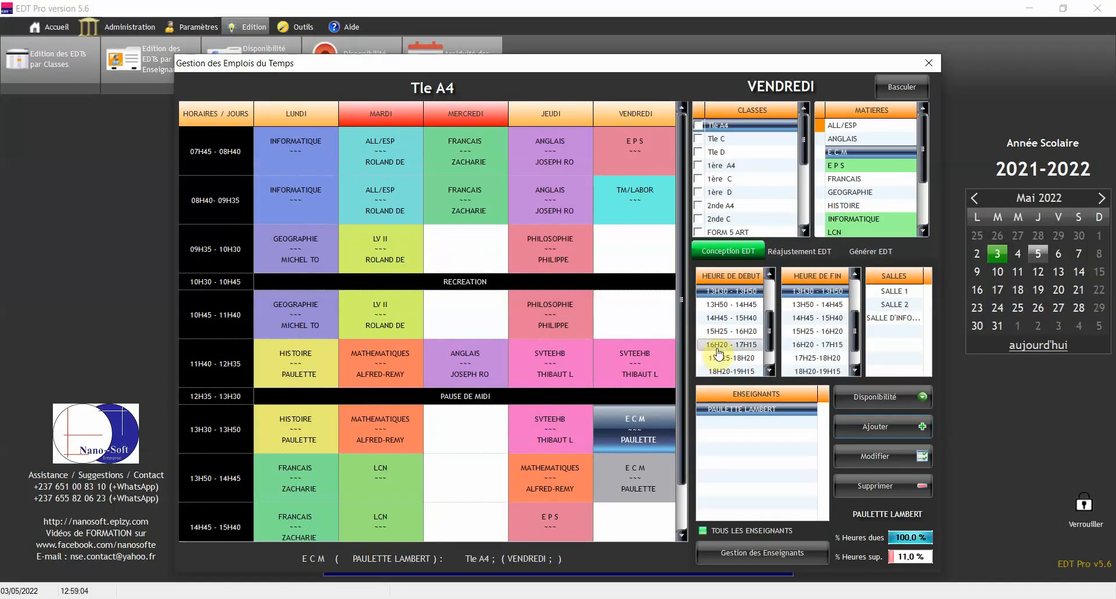
# Inspect the empty Friday 09H35 slot and return to the Réajustement EDT options
pyautogui.click(636, 255)
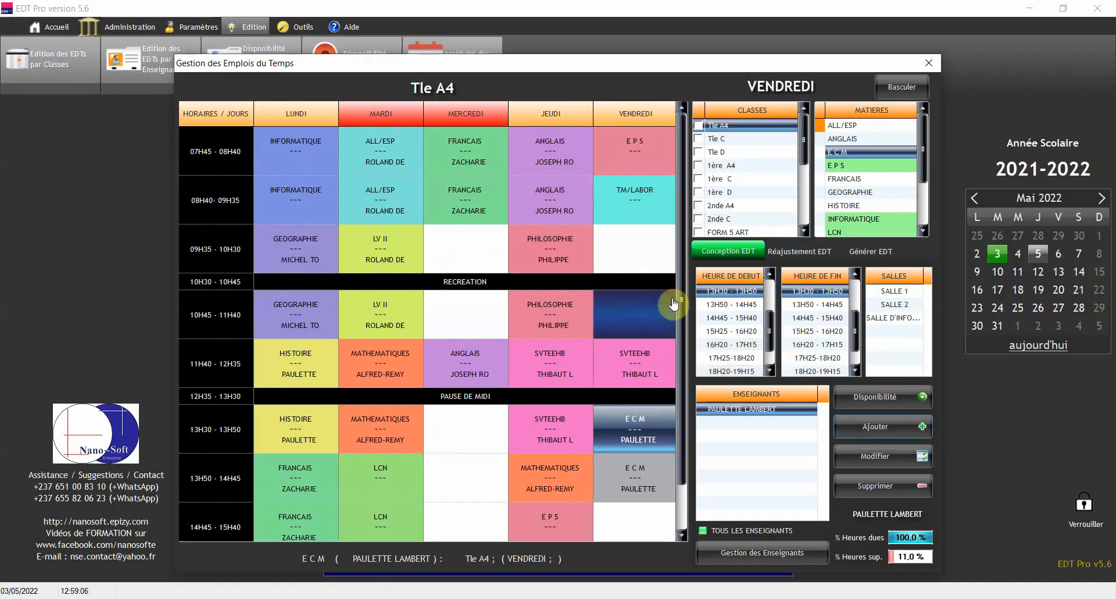
pyautogui.click(648, 281)
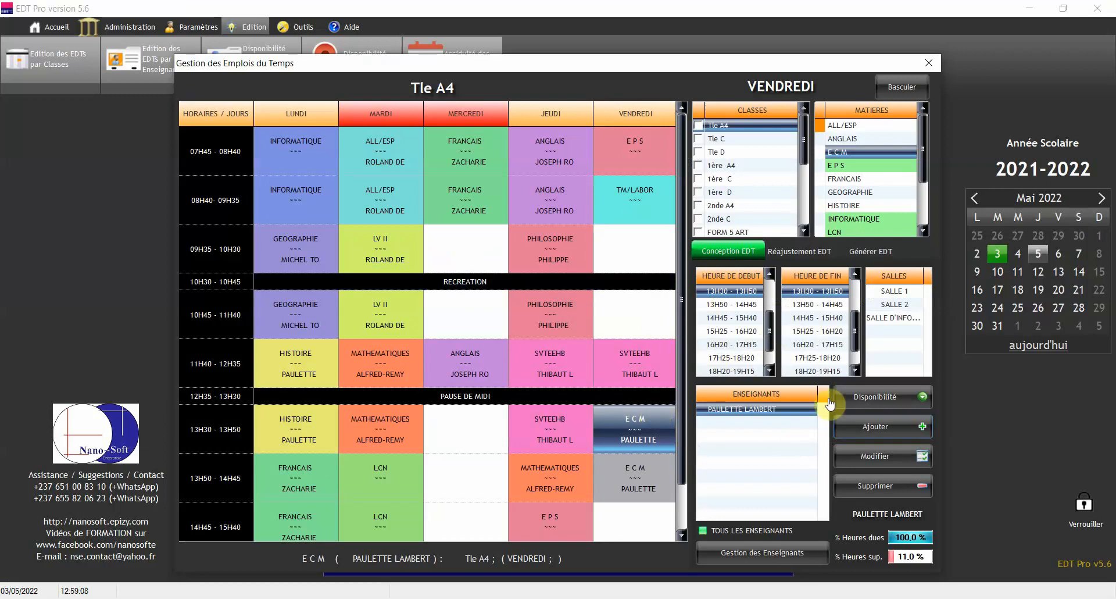
pyautogui.click(801, 251)
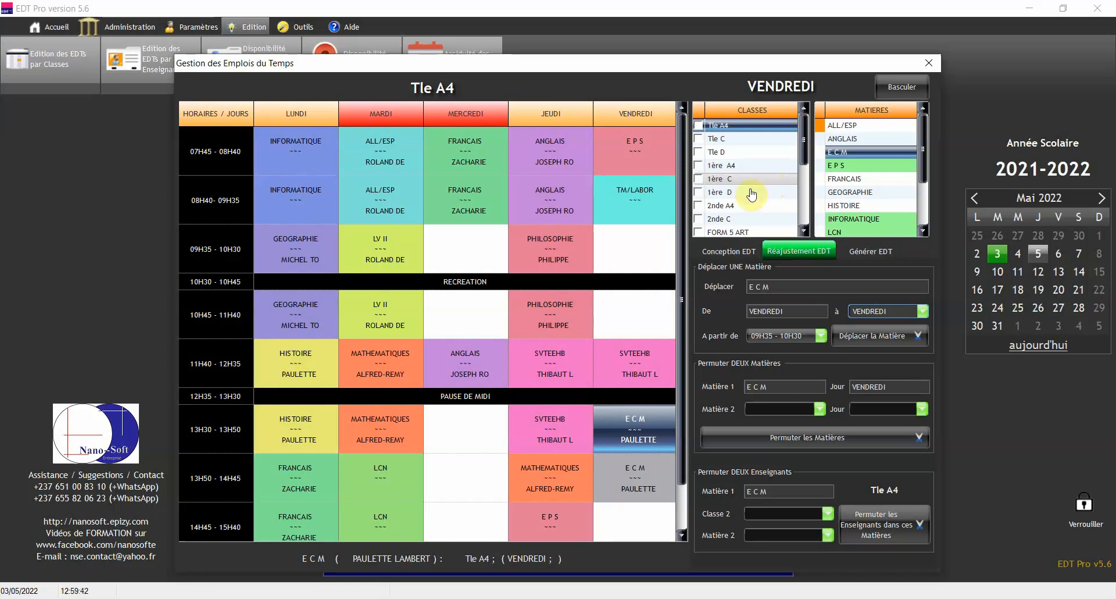
pyautogui.moveTo(682, 147); pyautogui.dragTo(685, 260)
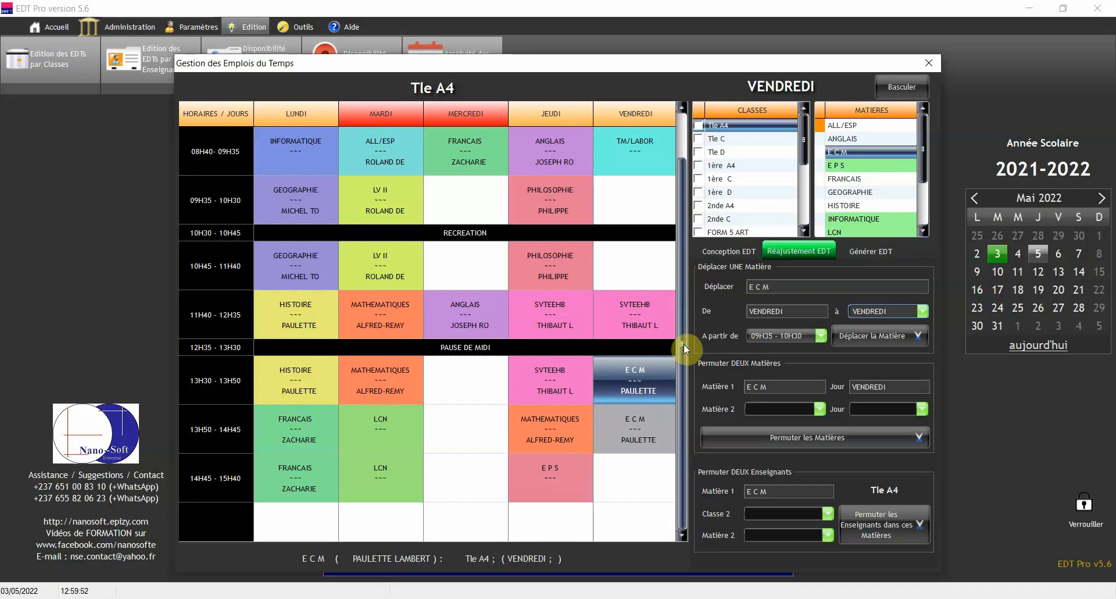
pyautogui.moveTo(684, 344); pyautogui.dragTo(683, 287)
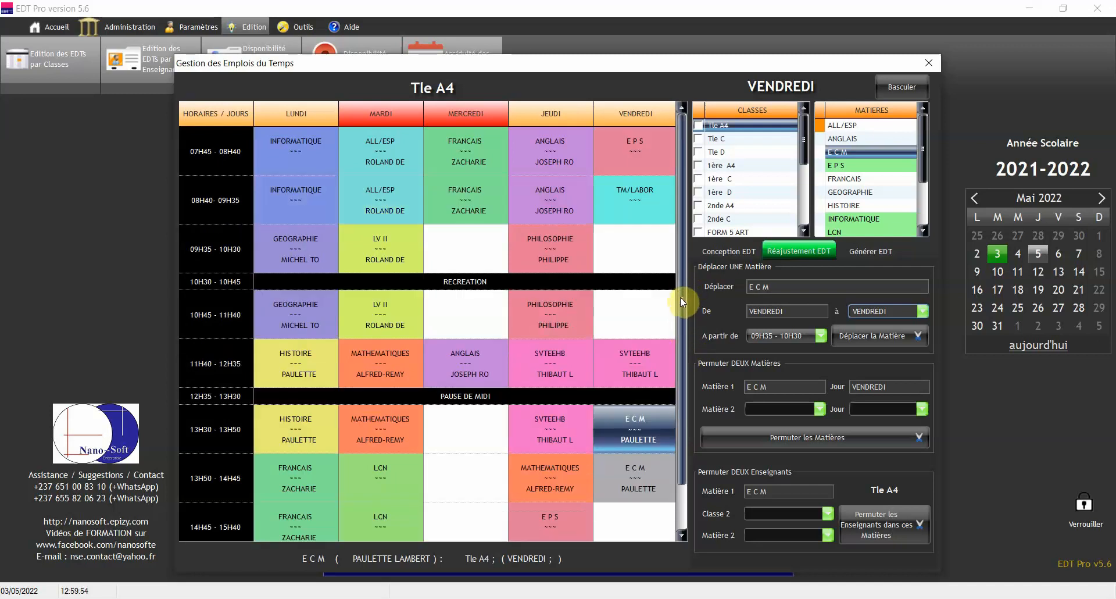